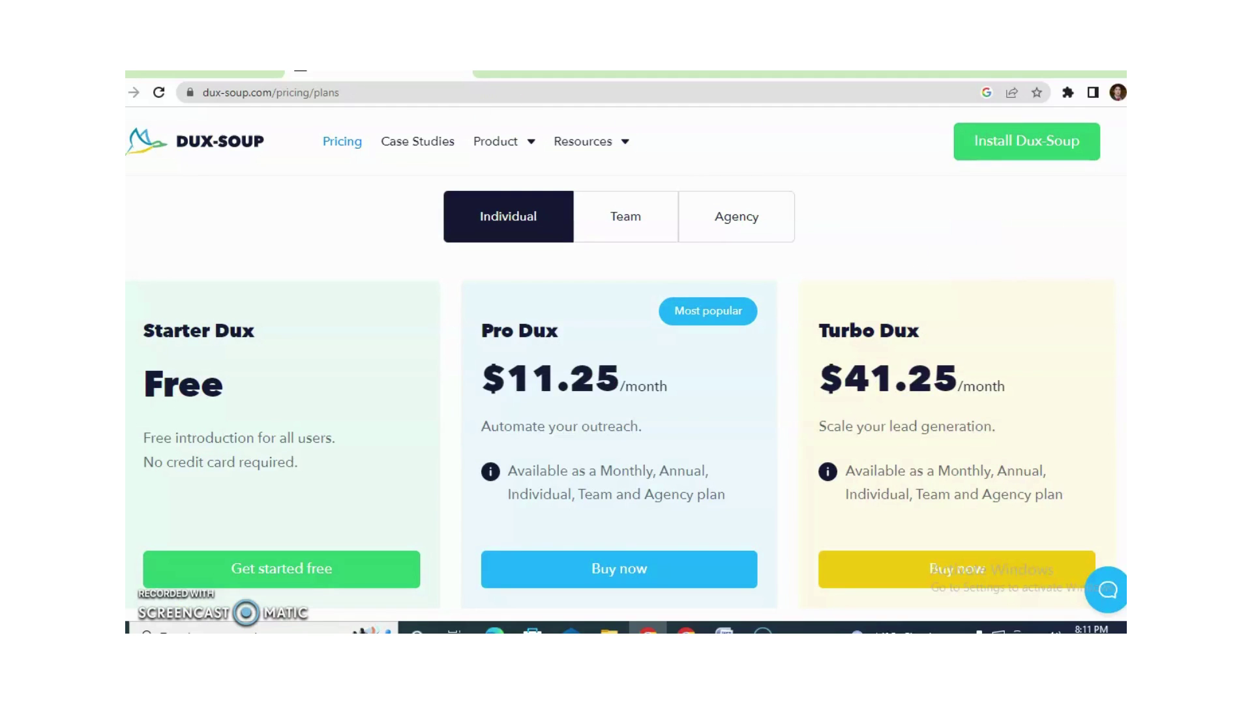
# Examine the individual Dux-Soup plans and compare the outreach features included in Starter, Pro and Turbo.
pyautogui.scroll(-8, 626, 430)
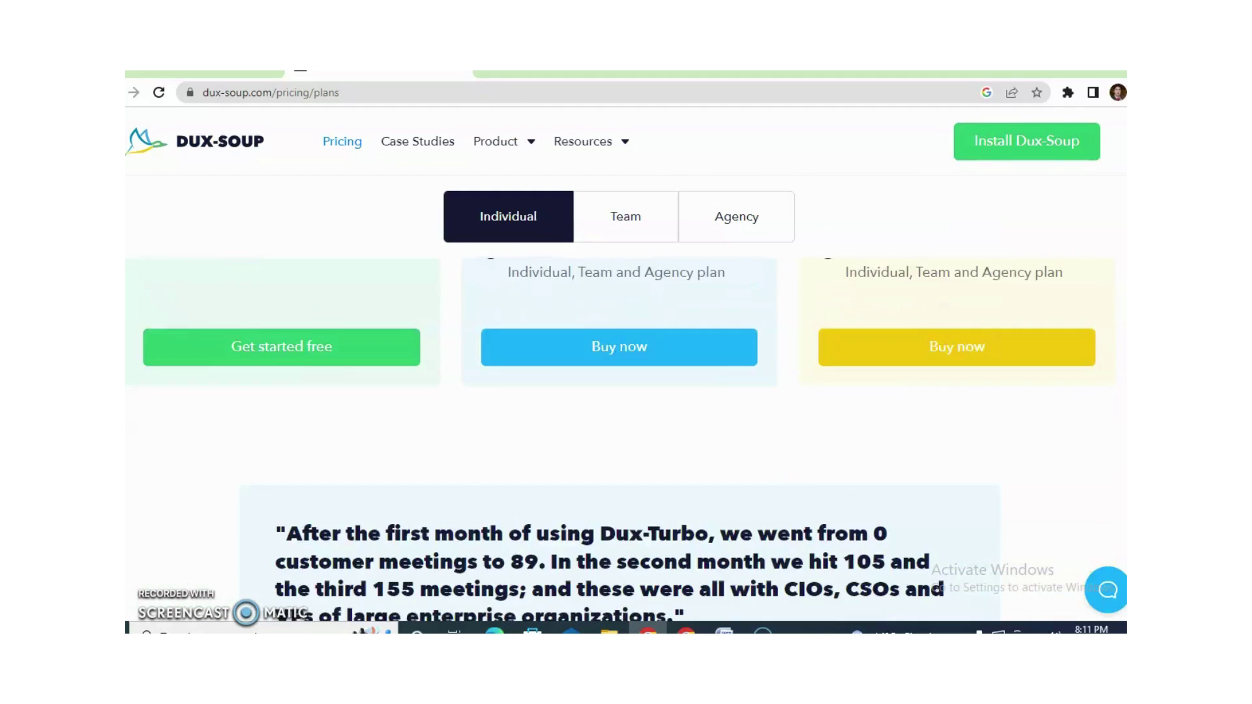
pyautogui.scroll(-5, 626, 430)
pyautogui.scroll(2, 626, 430)
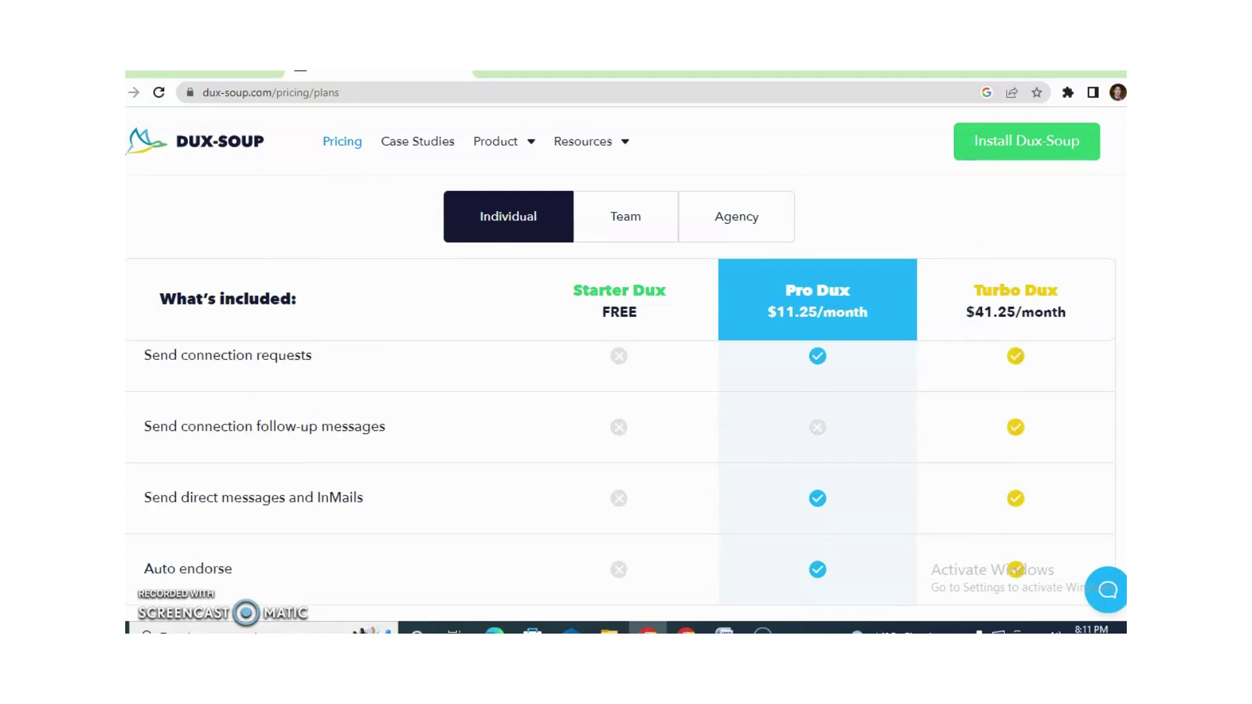
pyautogui.scroll(-1, 626, 456)
pyautogui.scroll(2, 626, 456)
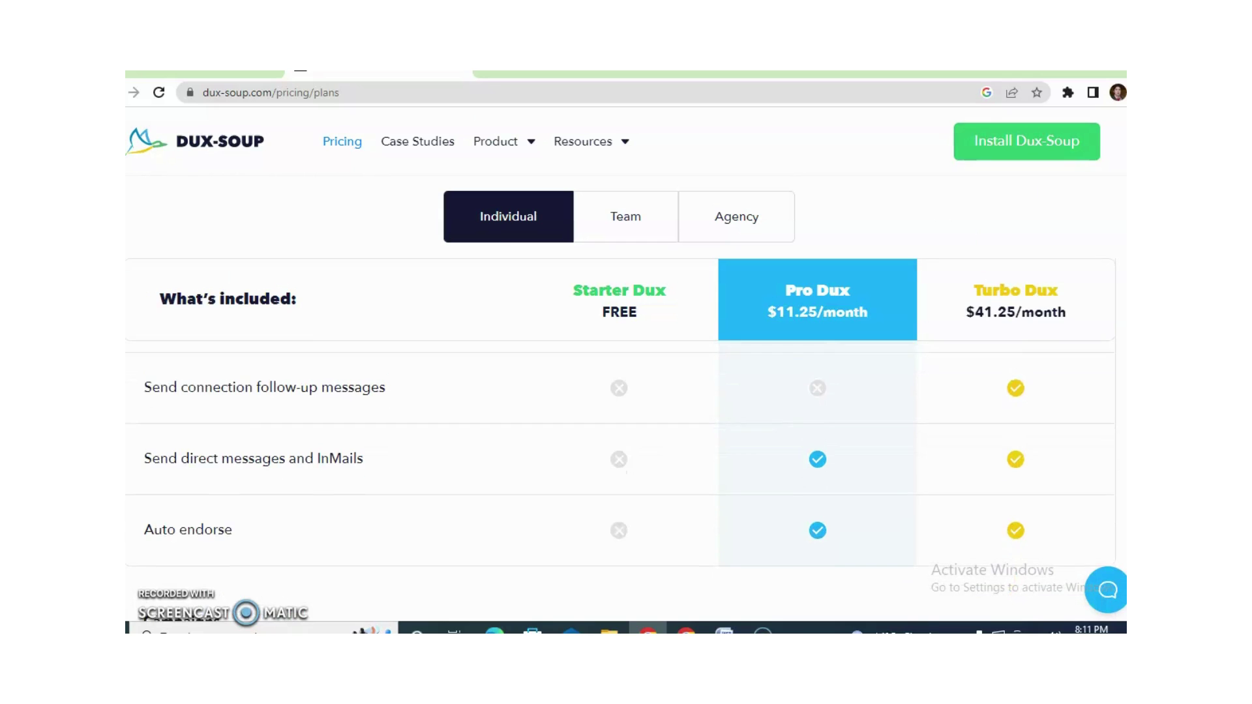
pyautogui.scroll(-1, 626, 457)
pyautogui.scroll(1, 626, 456)
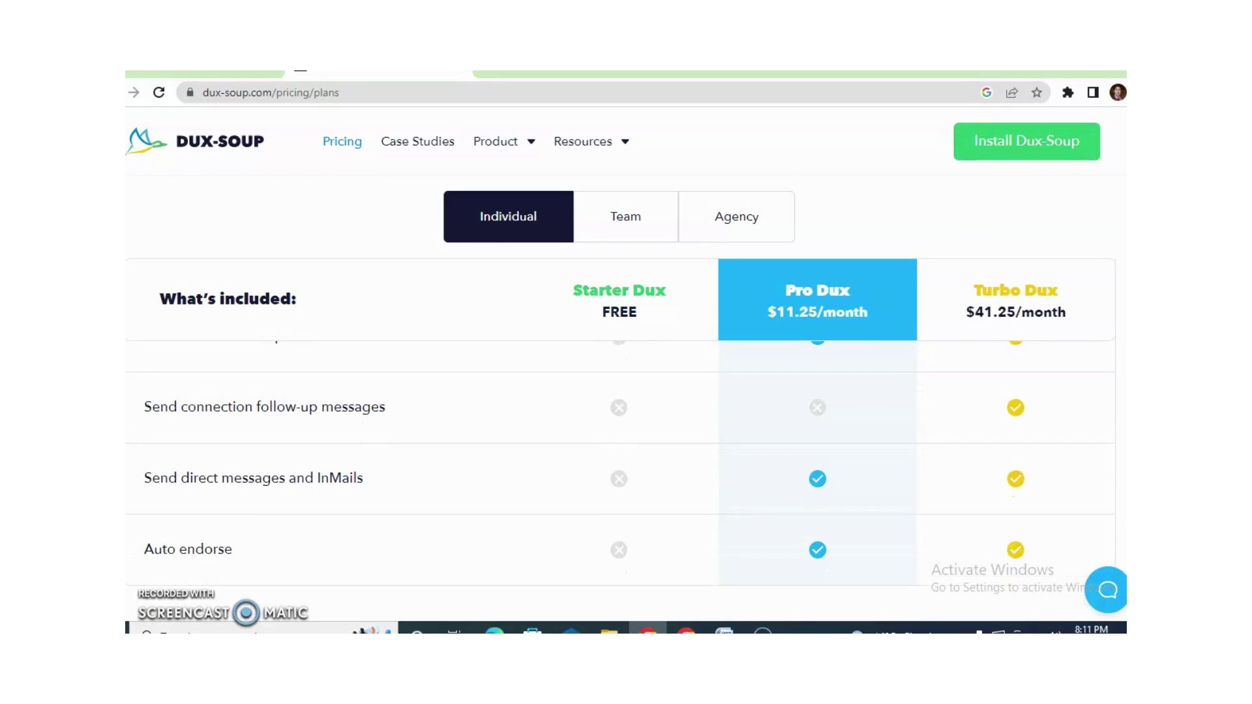
pyautogui.scroll(2, 626, 457)
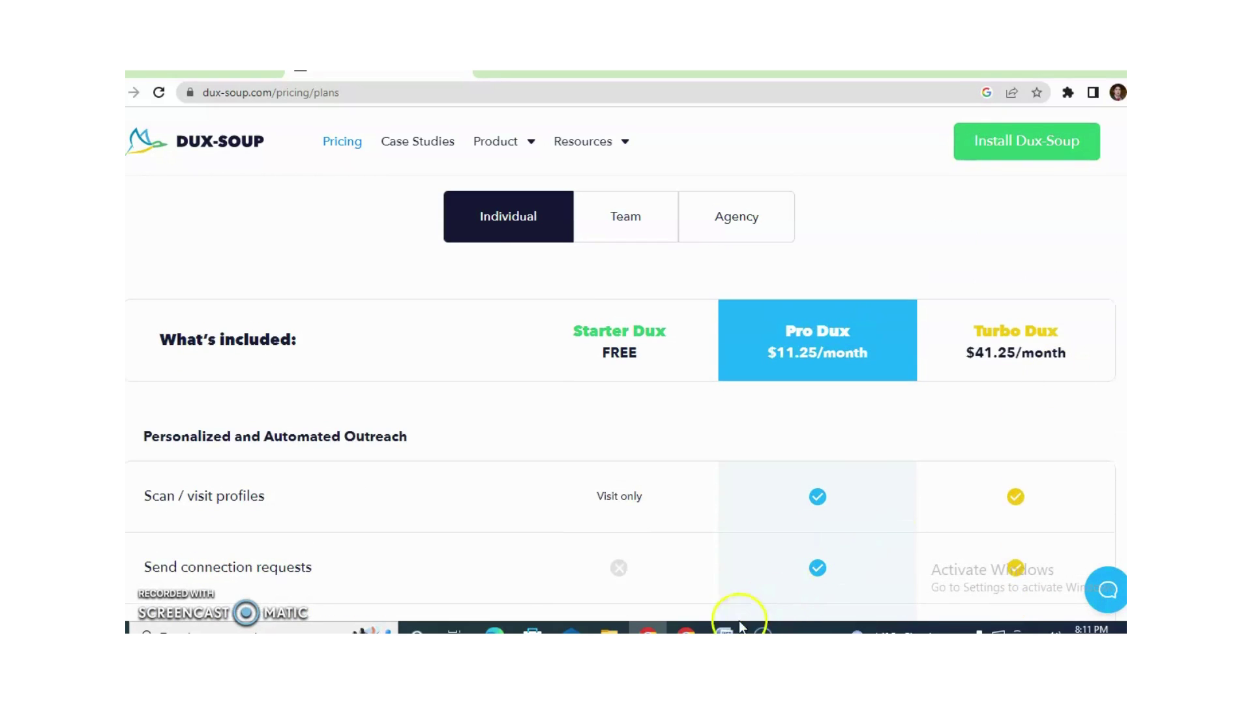
# Switch to LinkedIn, run the recent search for "angel investor" and restrict the results to people.
pyautogui.hotkey('alt', 'Tab')
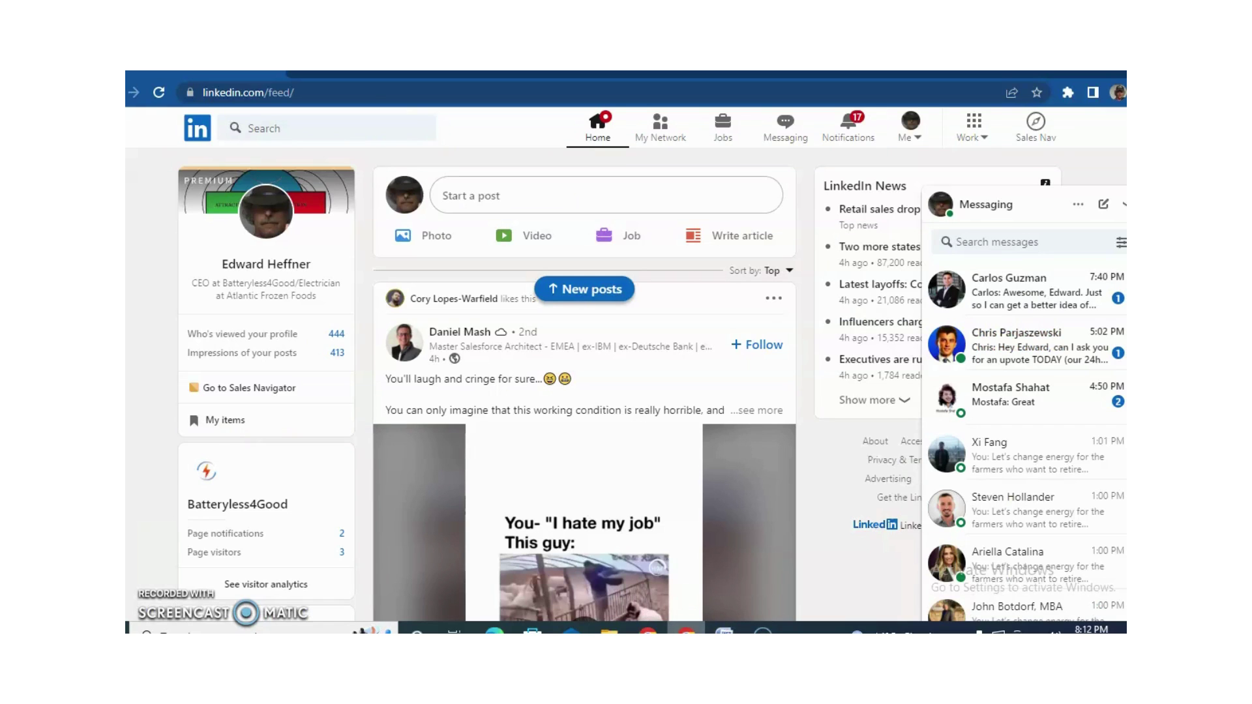
pyautogui.click(329, 127)
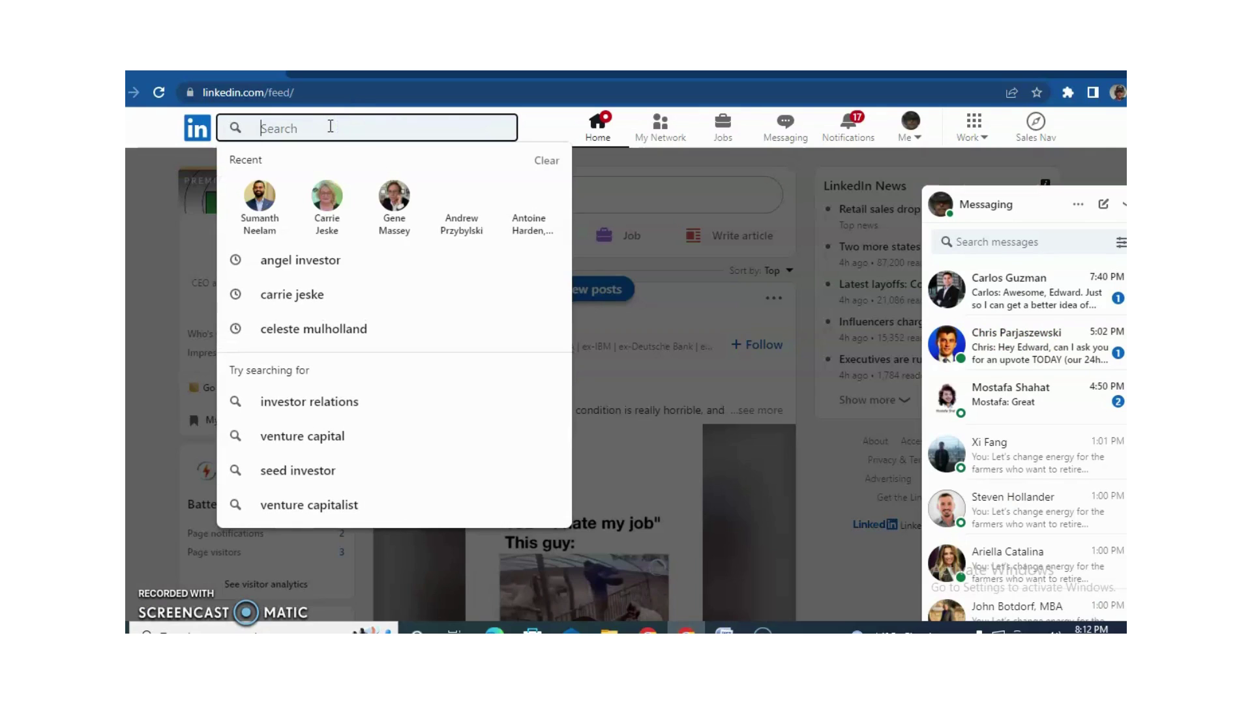
pyautogui.click(307, 259)
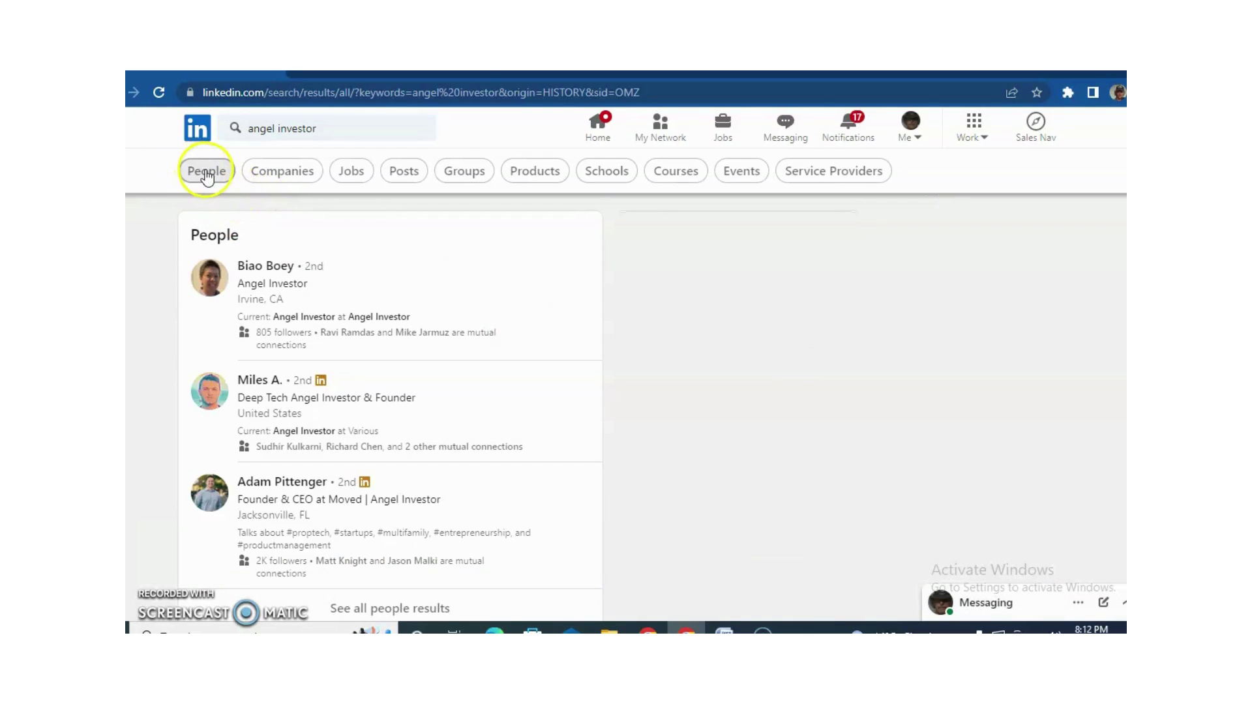
pyautogui.click(206, 173)
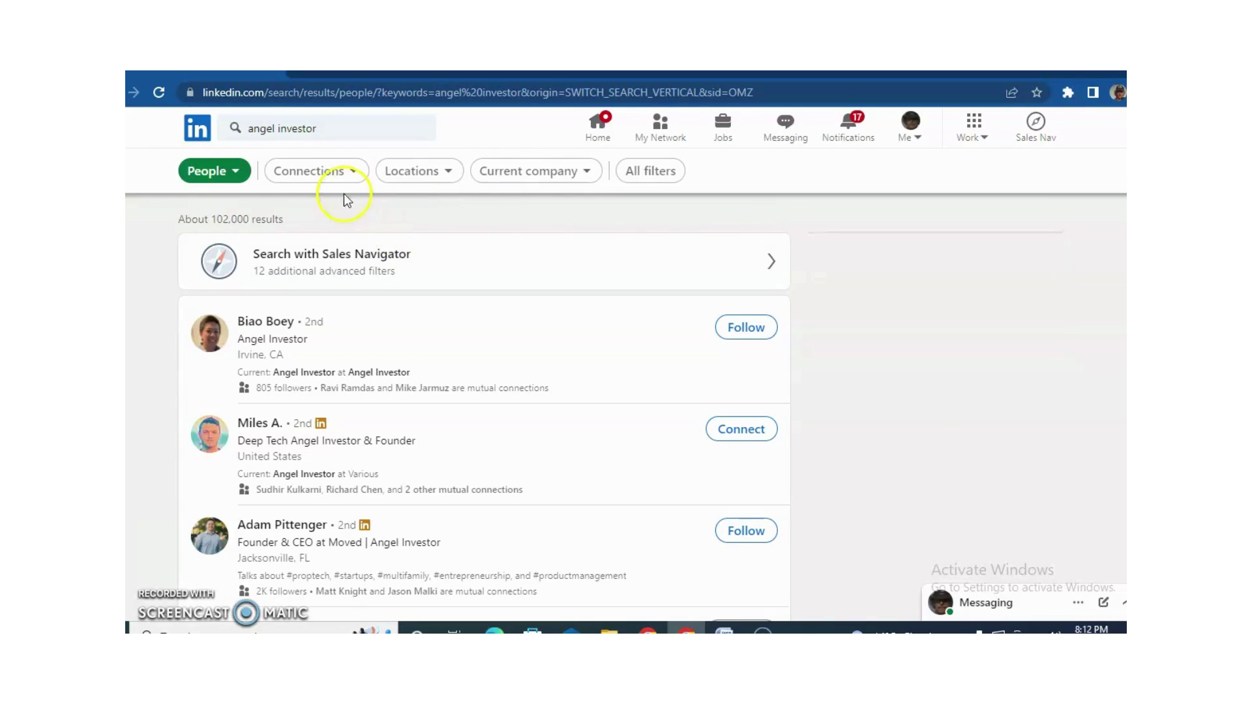
# Filter the people results to the United States location.
pyautogui.click(450, 172)
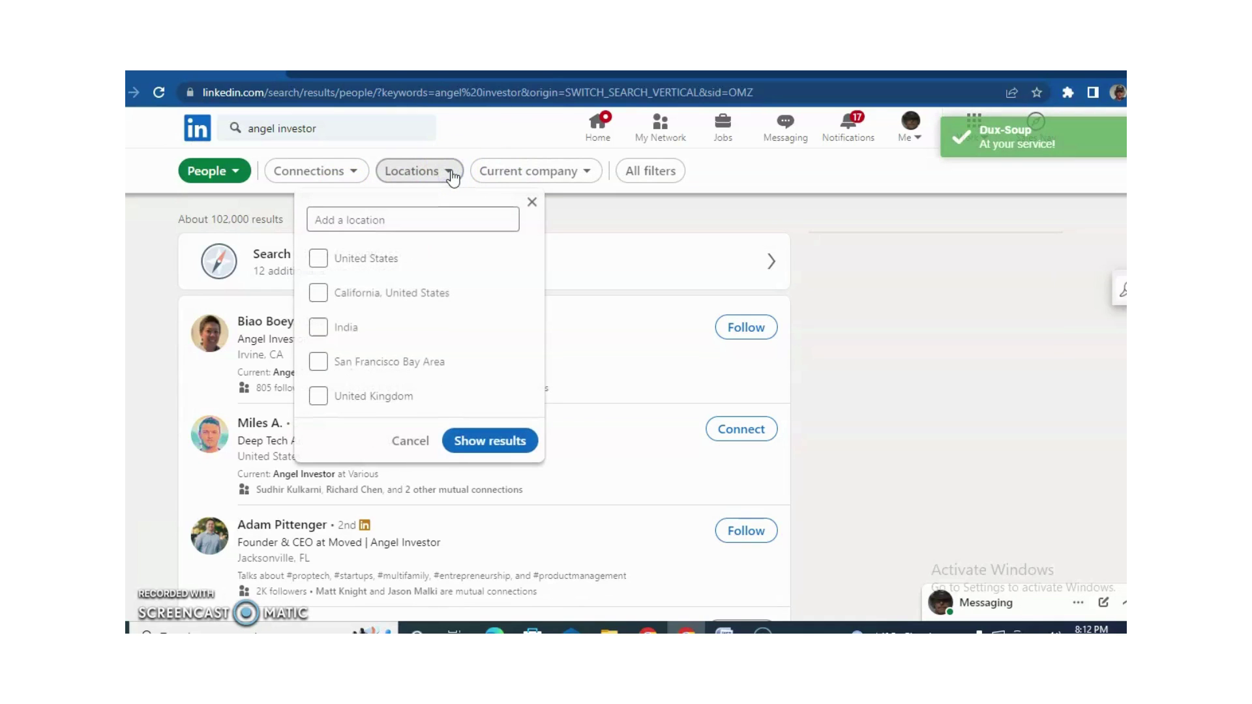
pyautogui.click(352, 261)
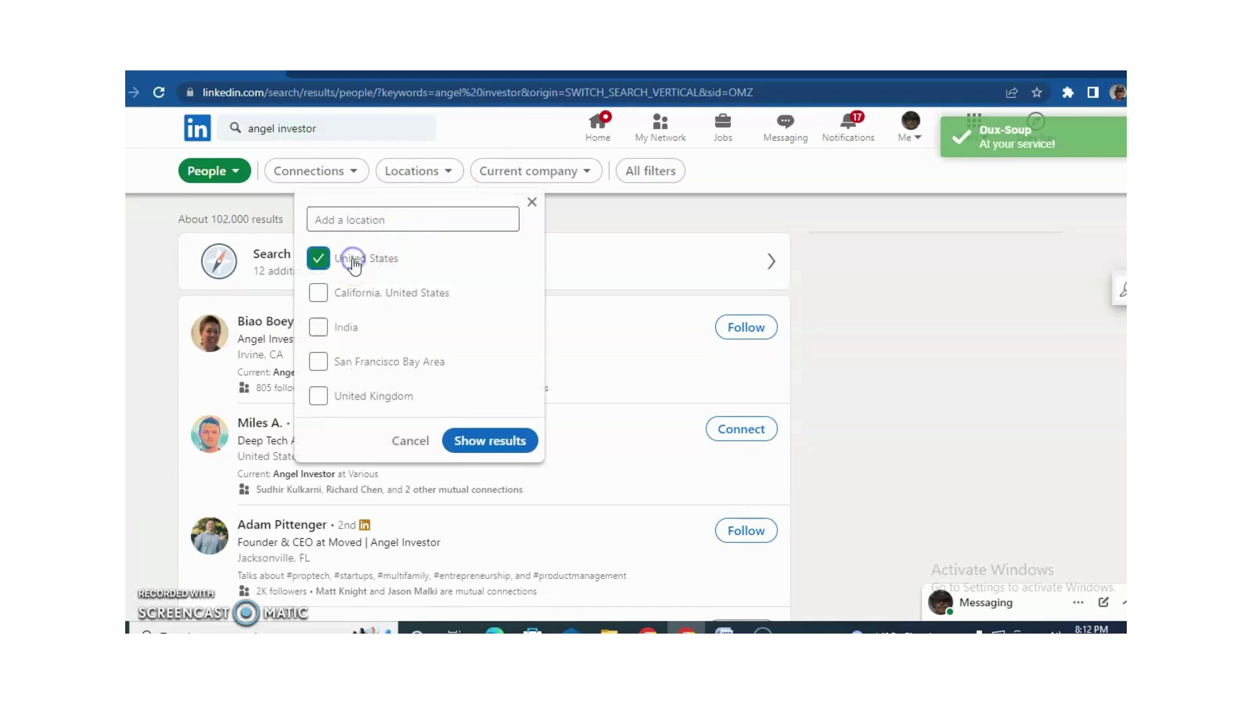
pyautogui.click(521, 440)
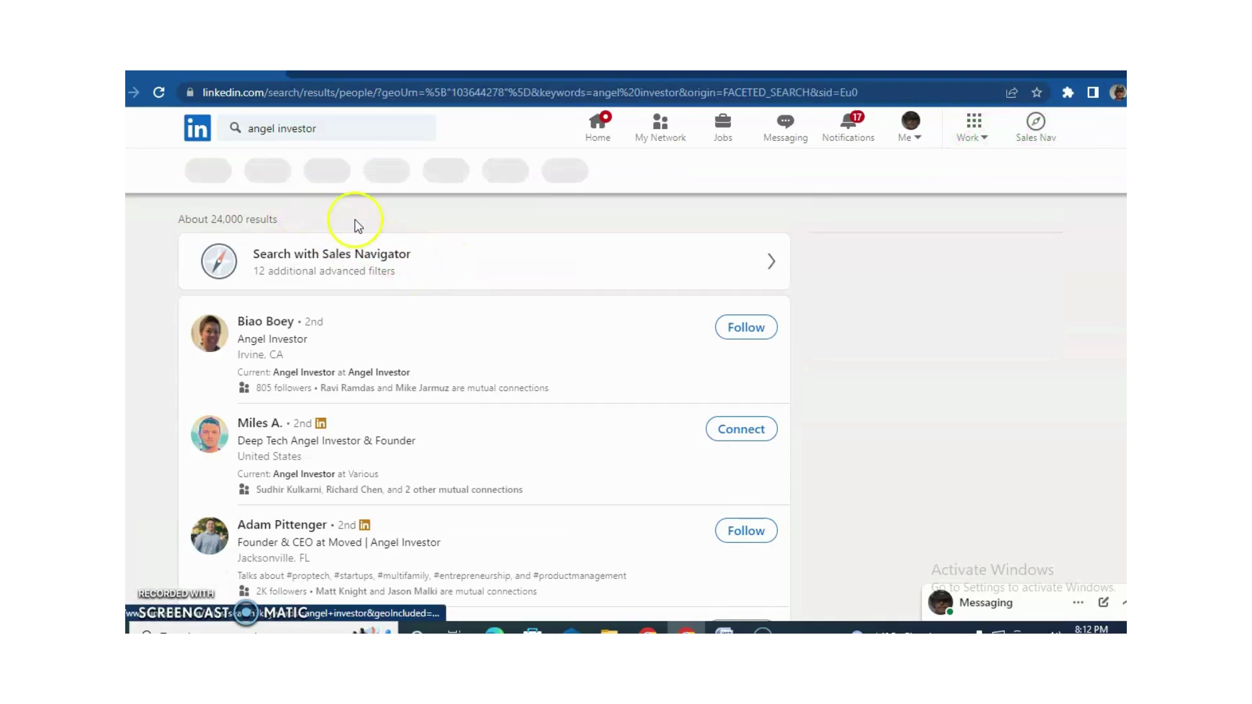
# Filter the people results to 2nd and 3rd+ degree connections.
pyautogui.click(466, 178)
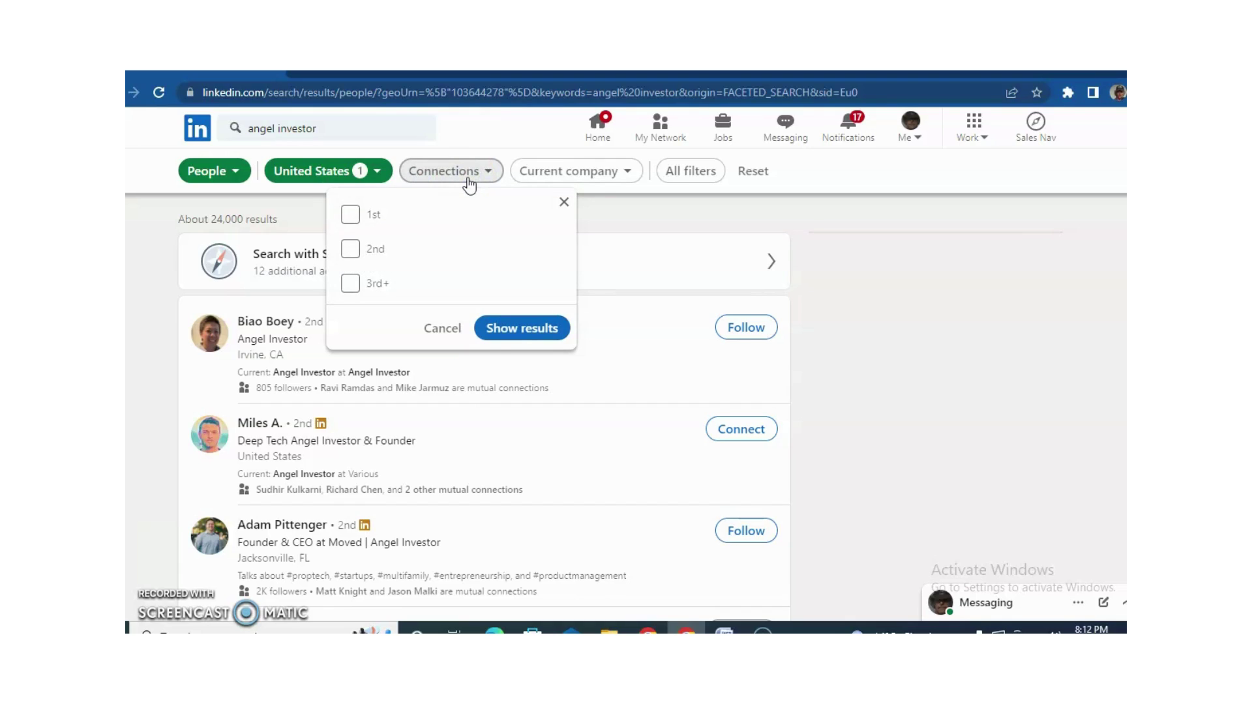
pyautogui.click(429, 251)
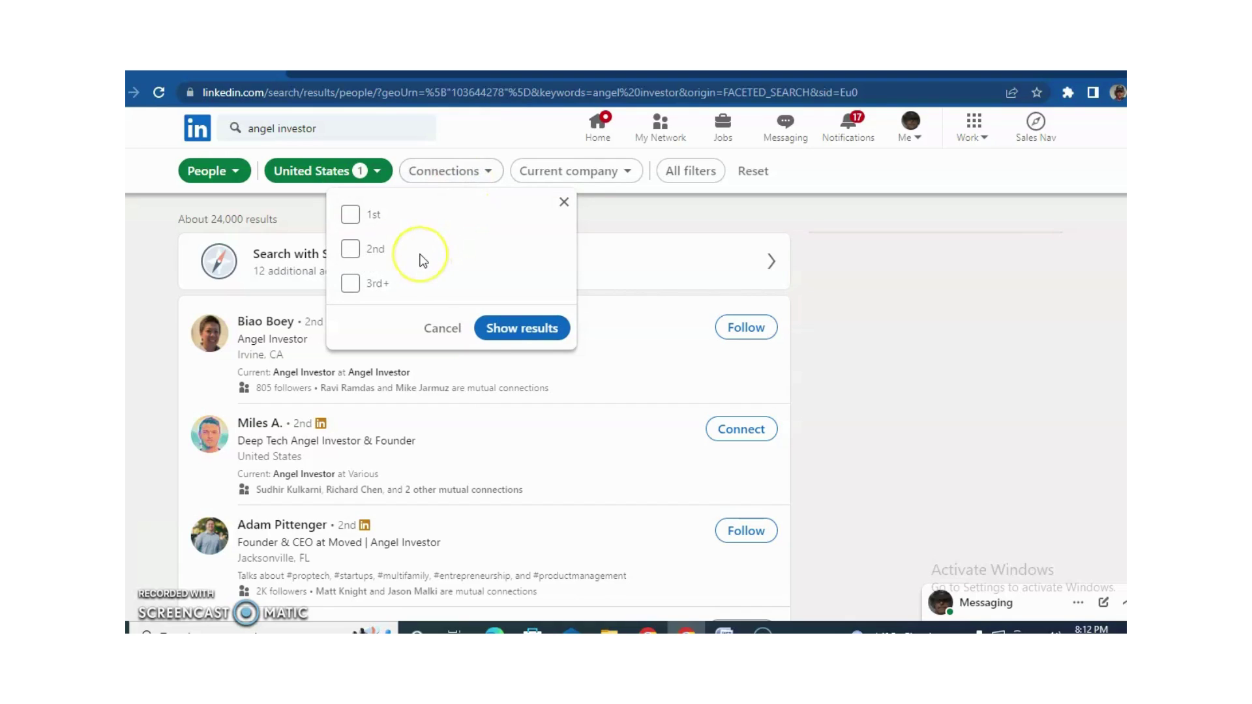
pyautogui.click(350, 248)
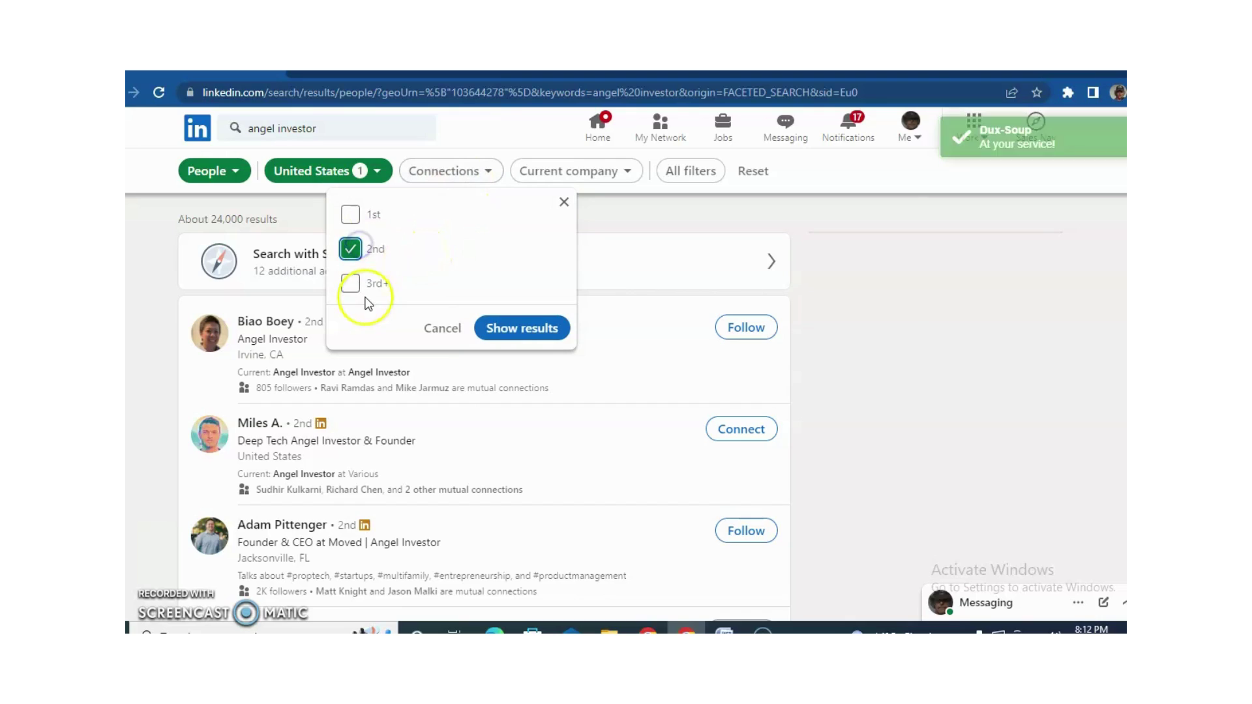
pyautogui.click(351, 285)
pyautogui.click(522, 324)
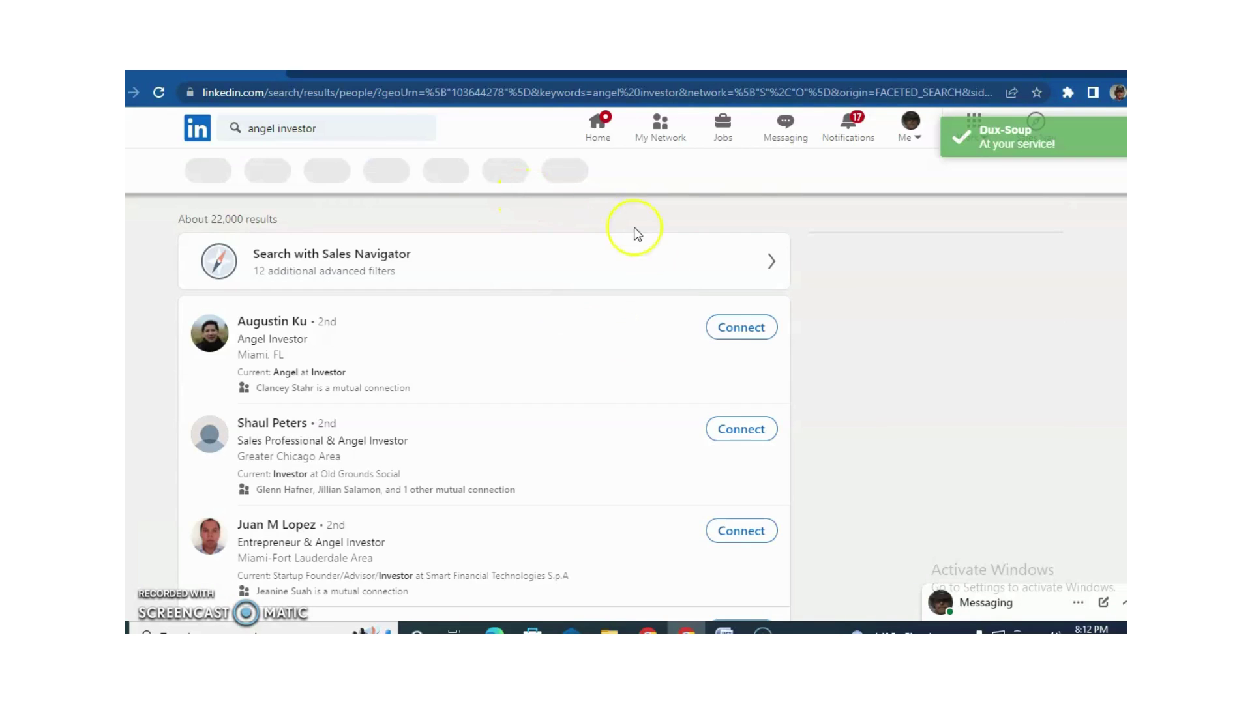
# Review all the available people filters, from connections and locations through to keywords, and close them without changes.
pyautogui.click(724, 177)
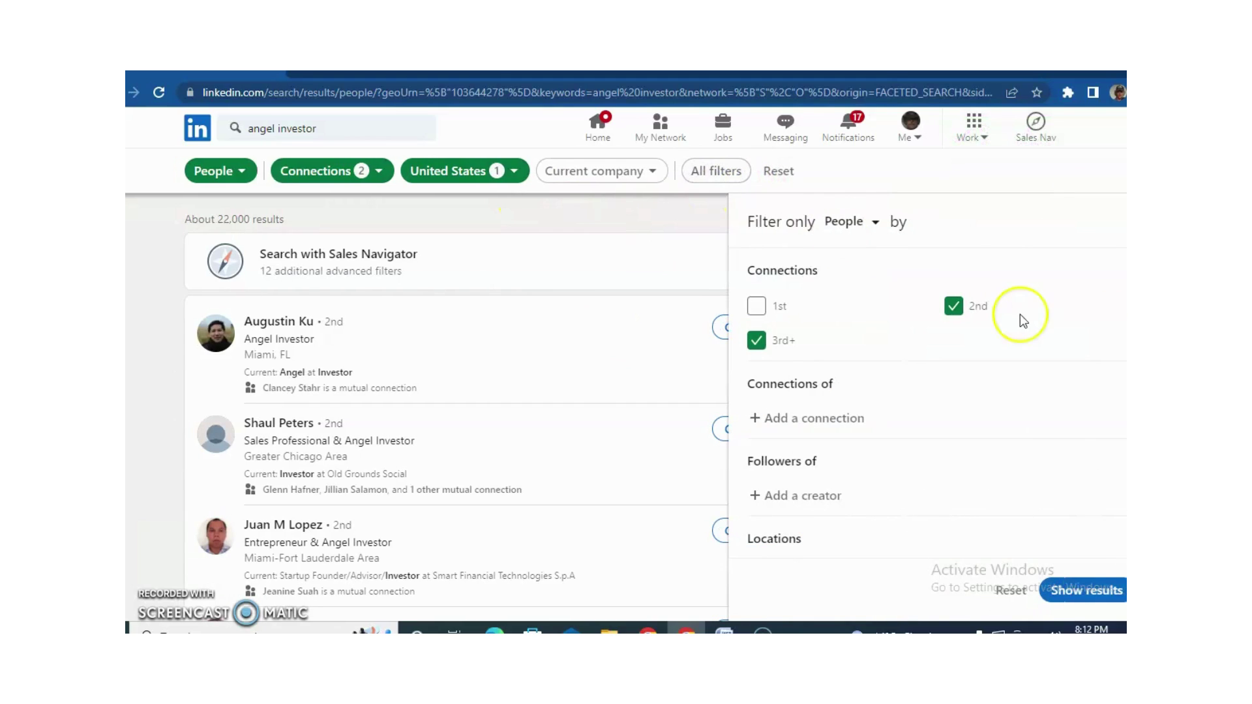
pyautogui.scroll(-3, 933, 404)
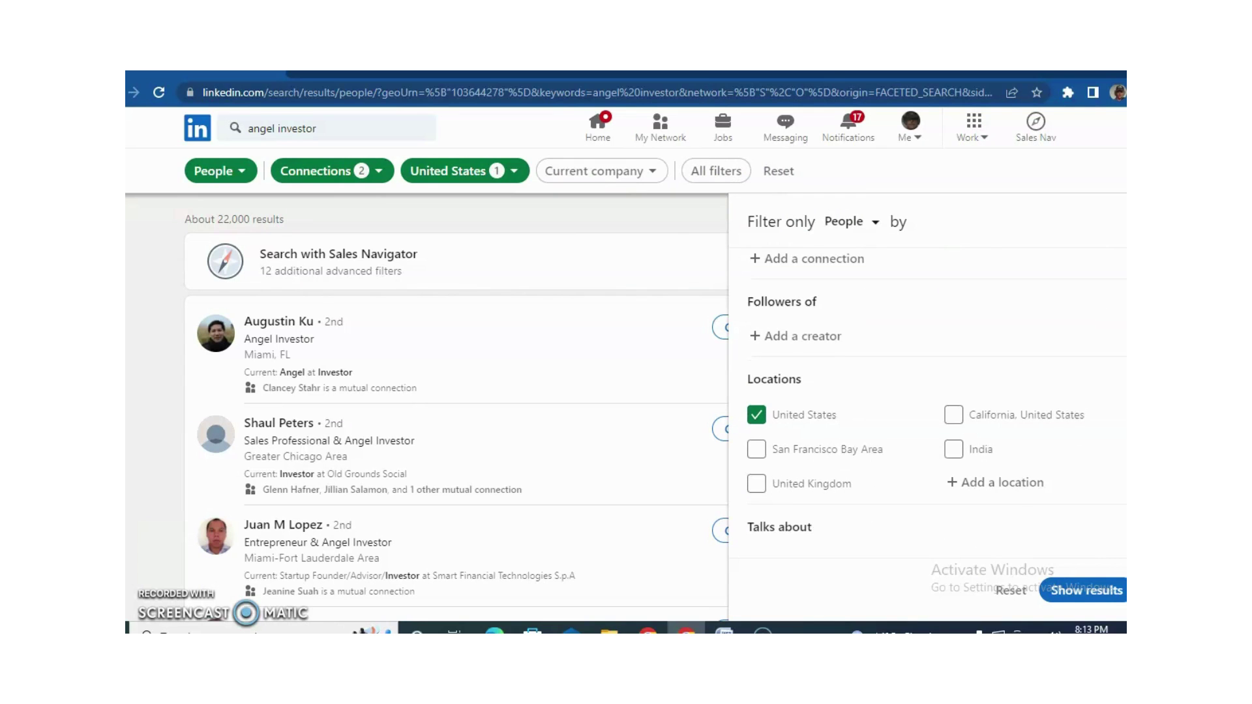
pyautogui.scroll(-2, 926, 404)
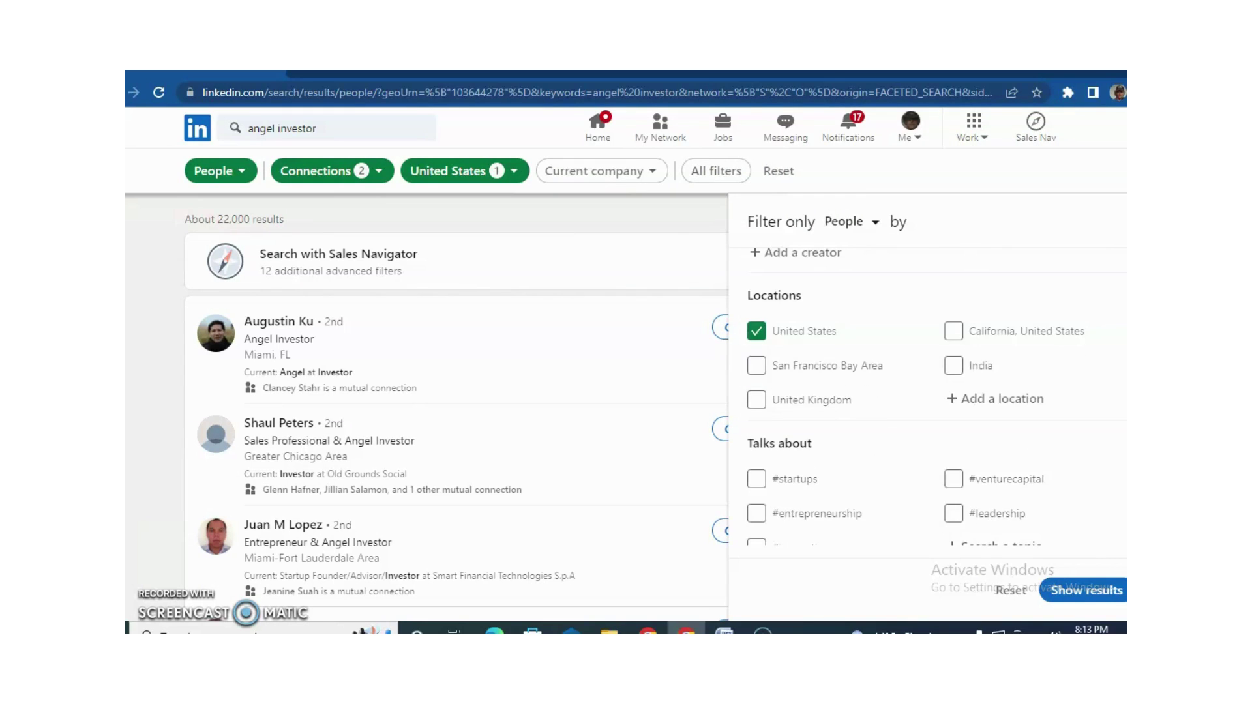
pyautogui.scroll(-3, 933, 404)
pyautogui.scroll(-2, 932, 404)
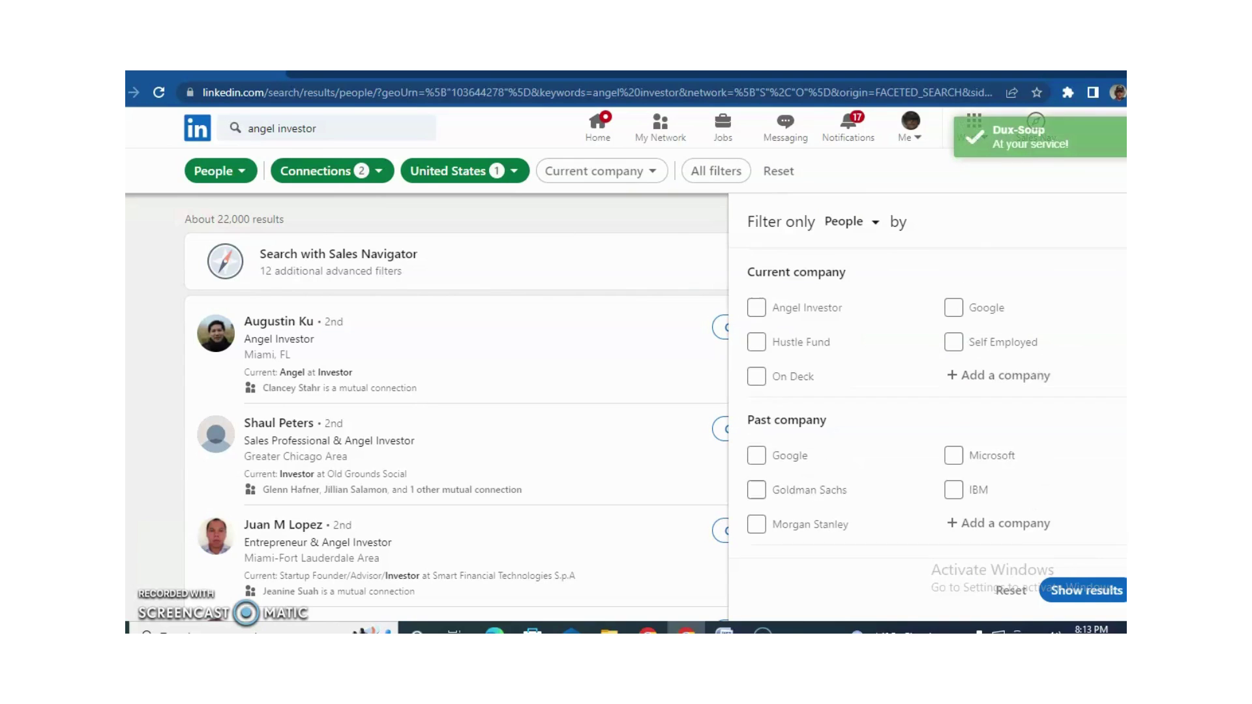
pyautogui.scroll(-2, 933, 404)
pyautogui.scroll(-5, 925, 404)
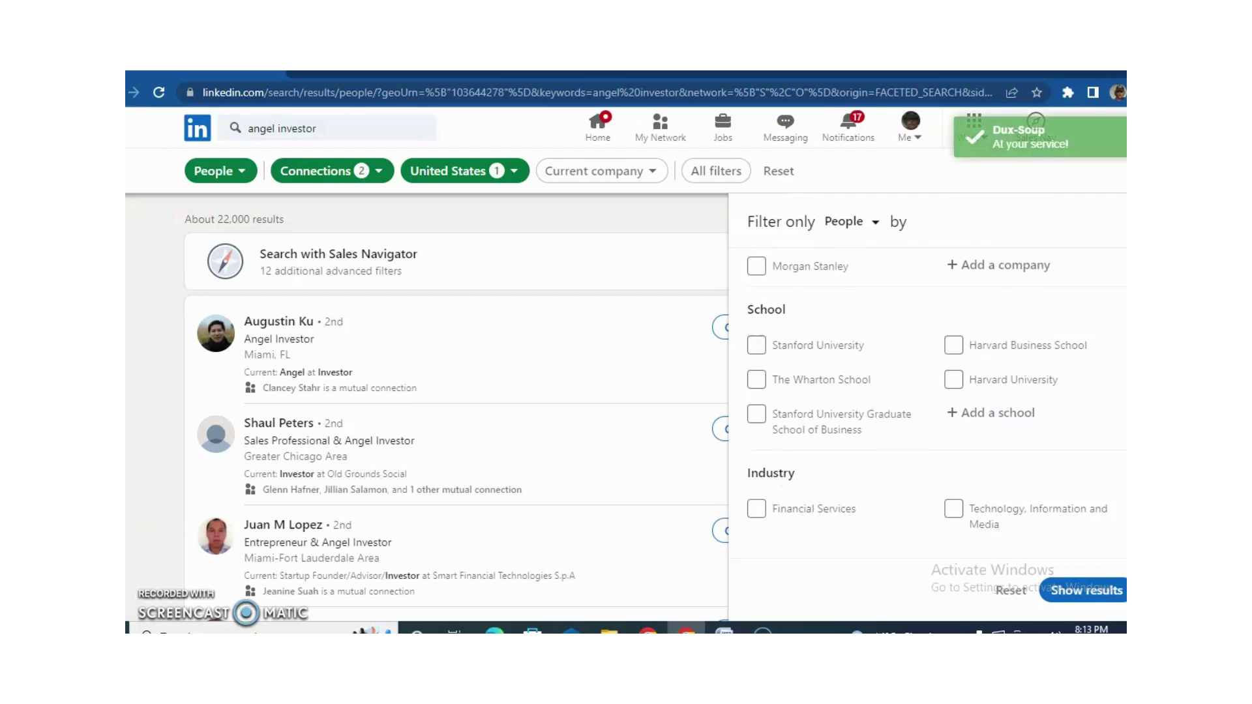
pyautogui.scroll(-4, 932, 404)
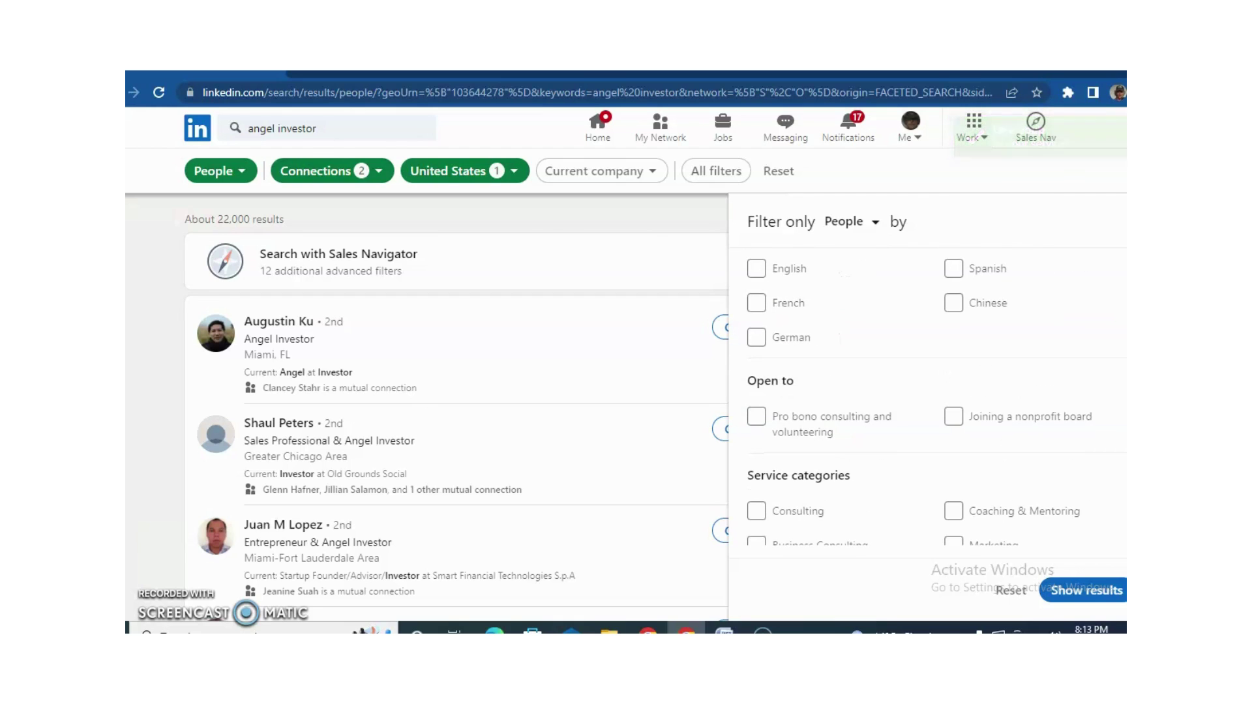
pyautogui.scroll(-2, 932, 404)
pyautogui.scroll(-1, 926, 404)
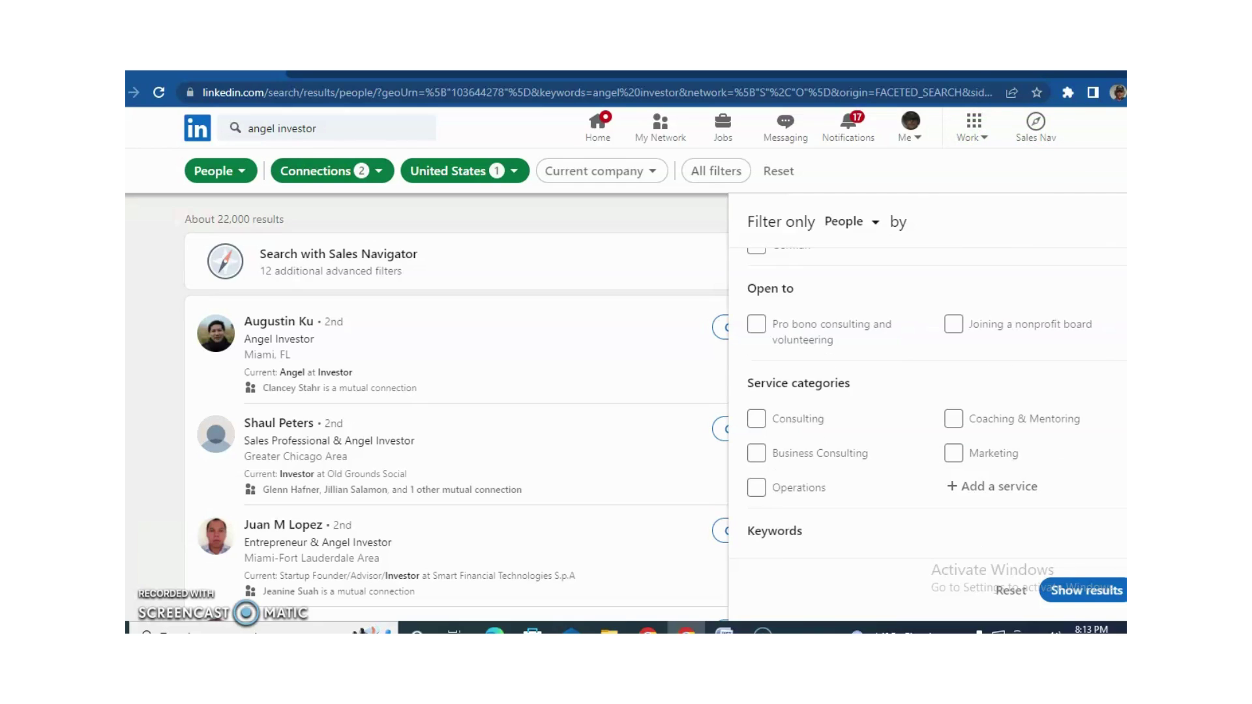
pyautogui.scroll(-3, 1116, 538)
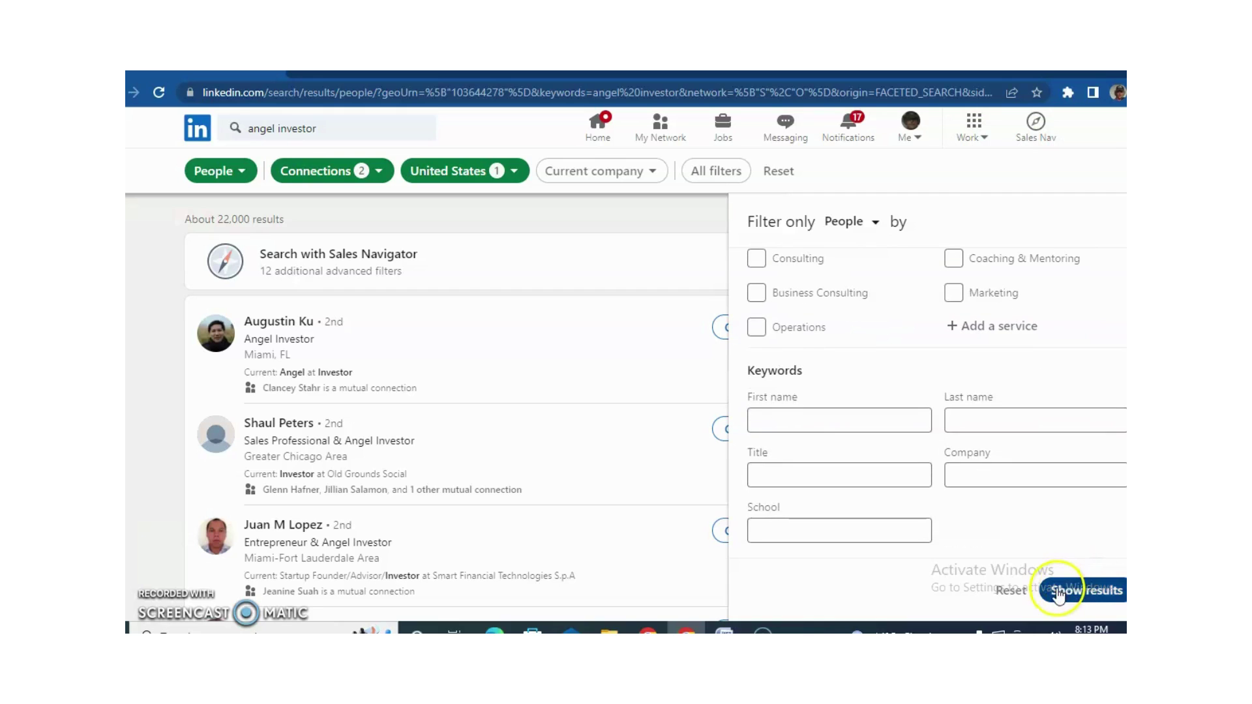
pyautogui.click(497, 207)
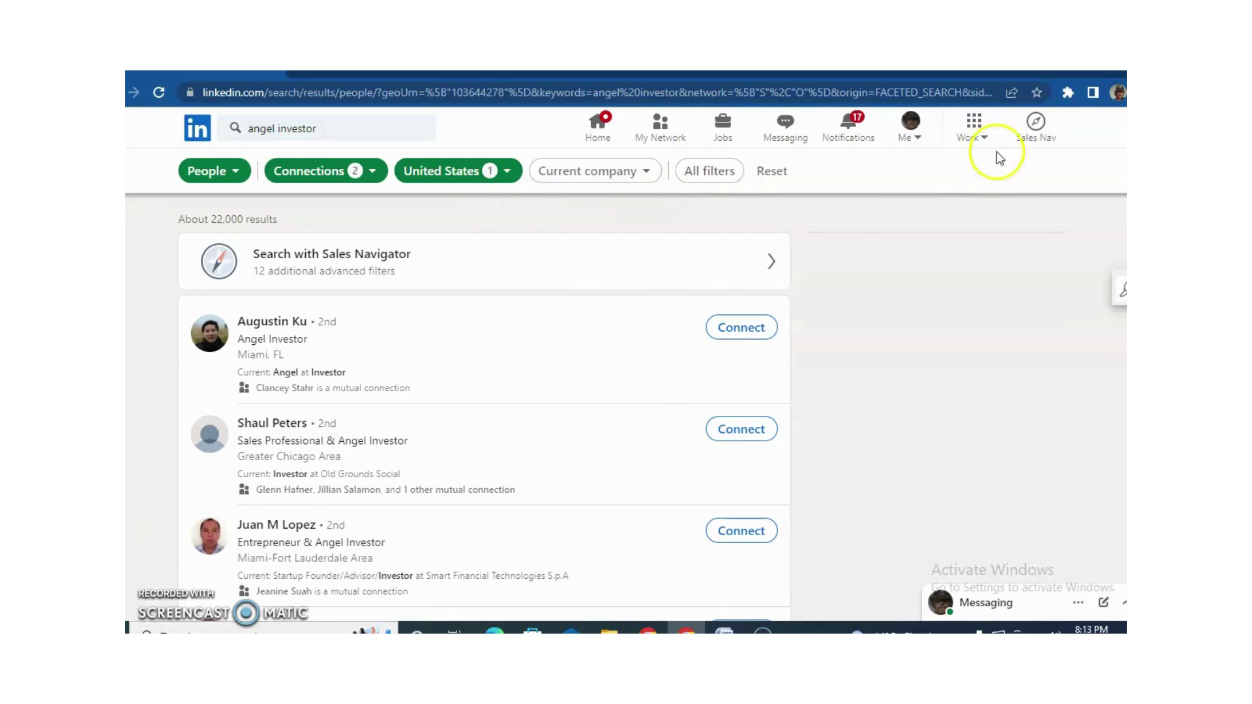
# Open the options page of the Dux-Soup for LinkedIn Automation browser extension.
pyautogui.click(1067, 94)
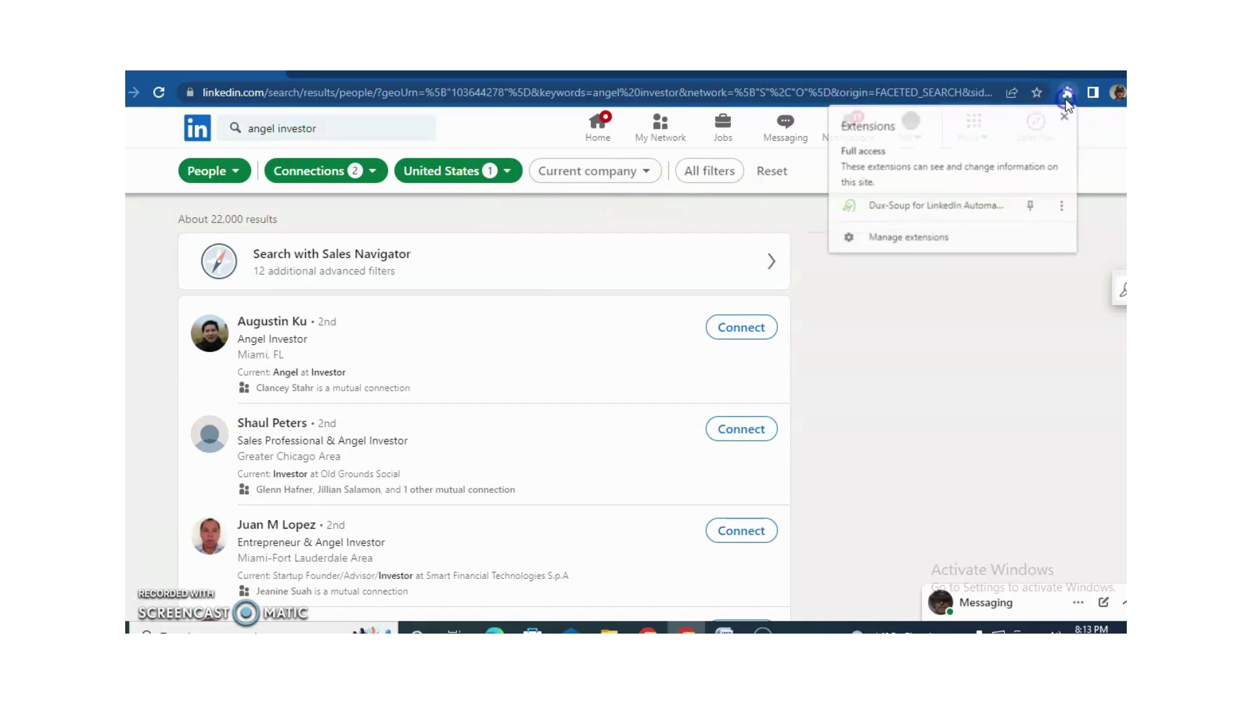
pyautogui.click(971, 202)
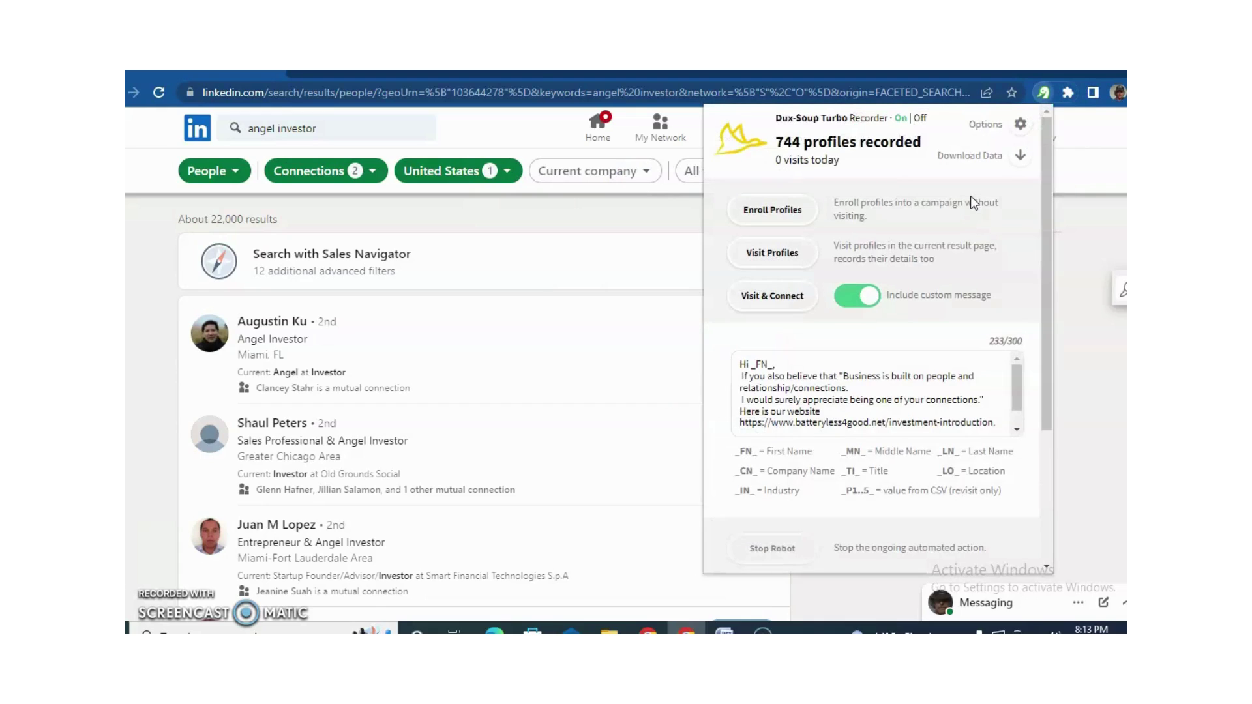
pyautogui.click(962, 172)
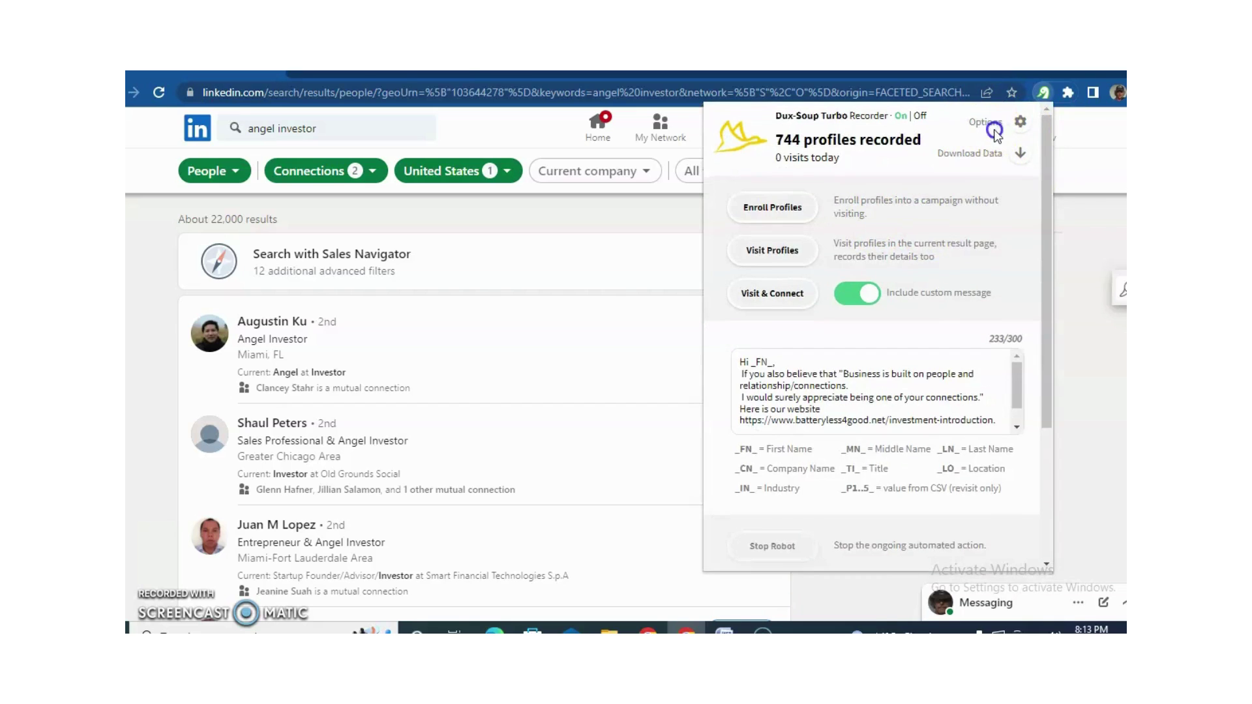
pyautogui.click(986, 124)
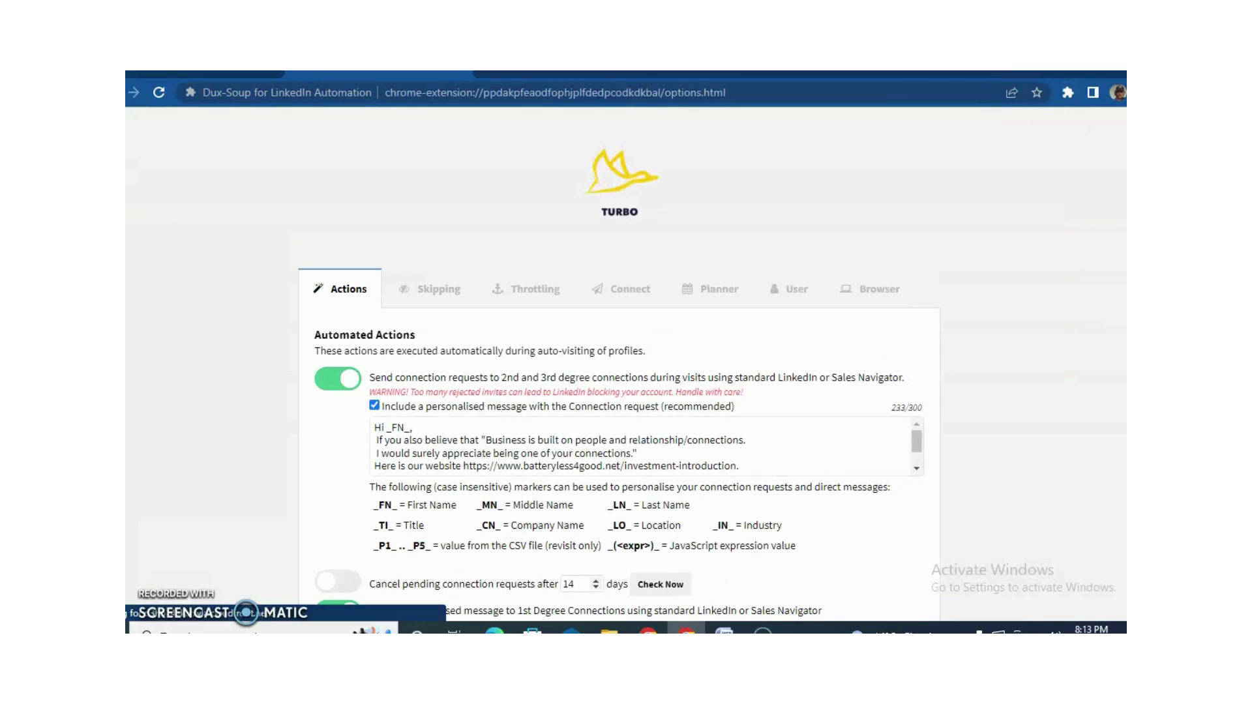
# Open the campaign management page from the Automated Follow-Up Messages settings.
pyautogui.scroll(-8, 620, 366)
pyautogui.scroll(-8, 620, 365)
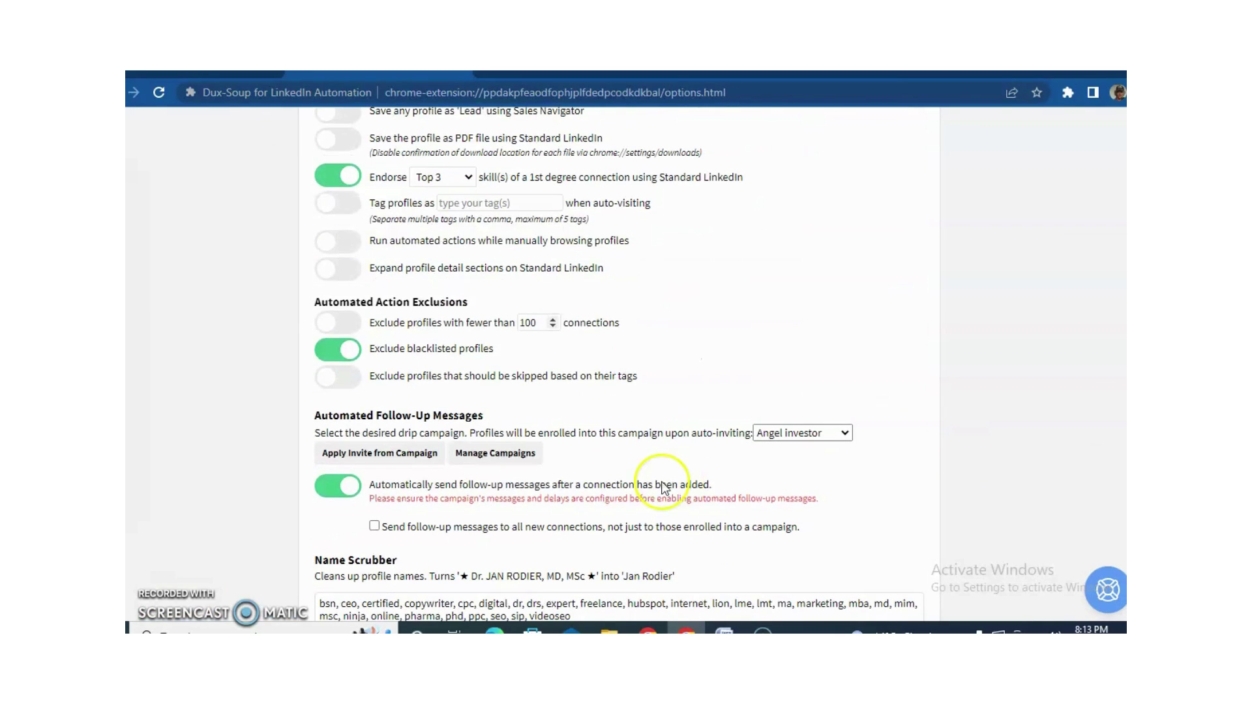
pyautogui.click(509, 460)
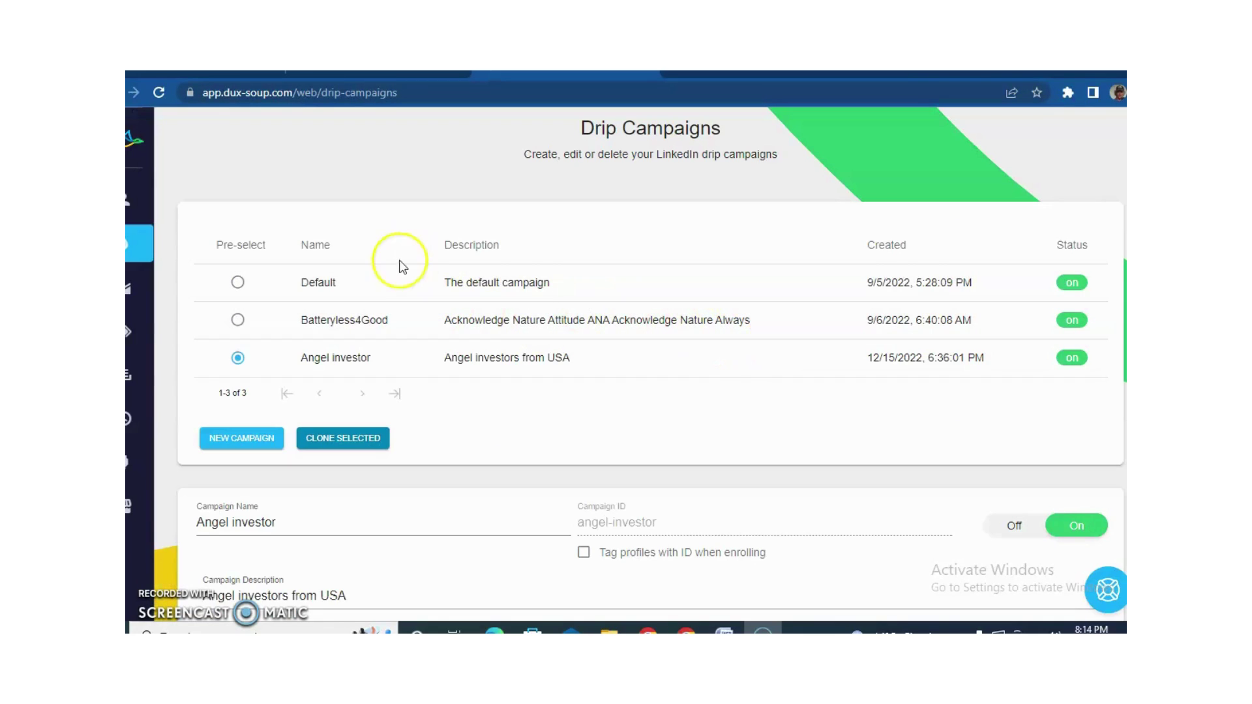
# Look over the Angel investor drip campaign, switch it off and turn it back on.
pyautogui.scroll(-3, 650, 365)
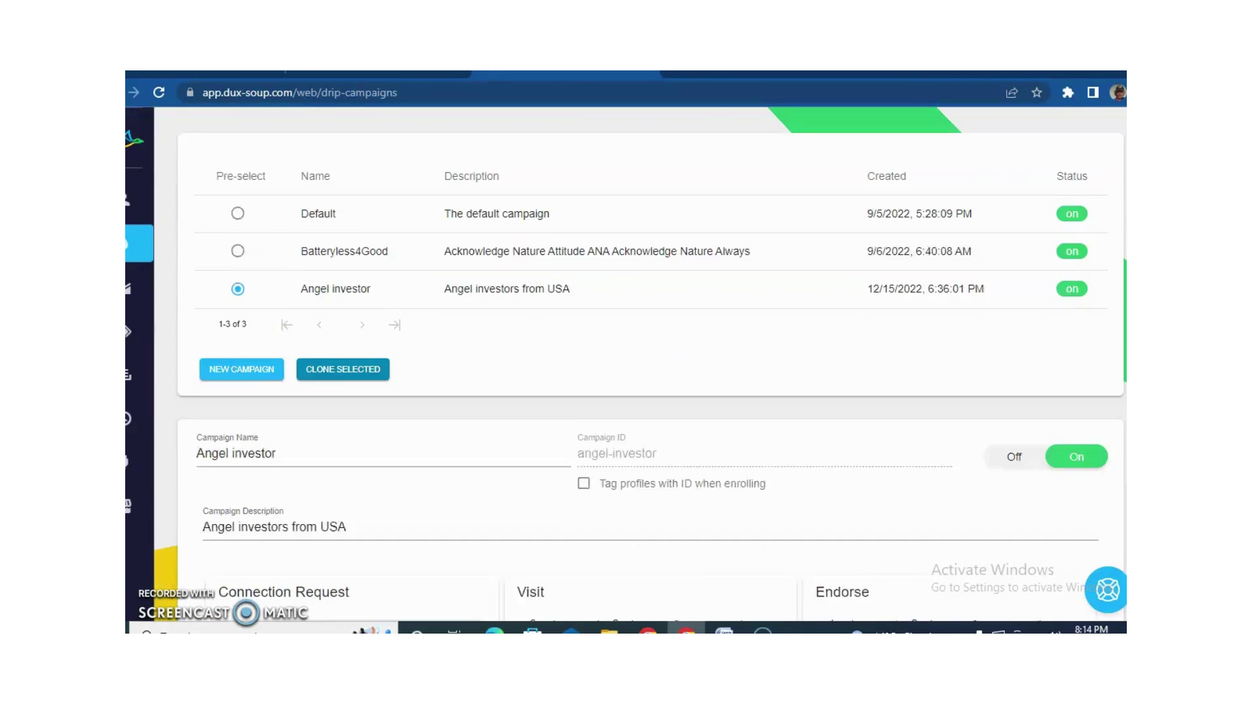
pyautogui.scroll(3, 650, 365)
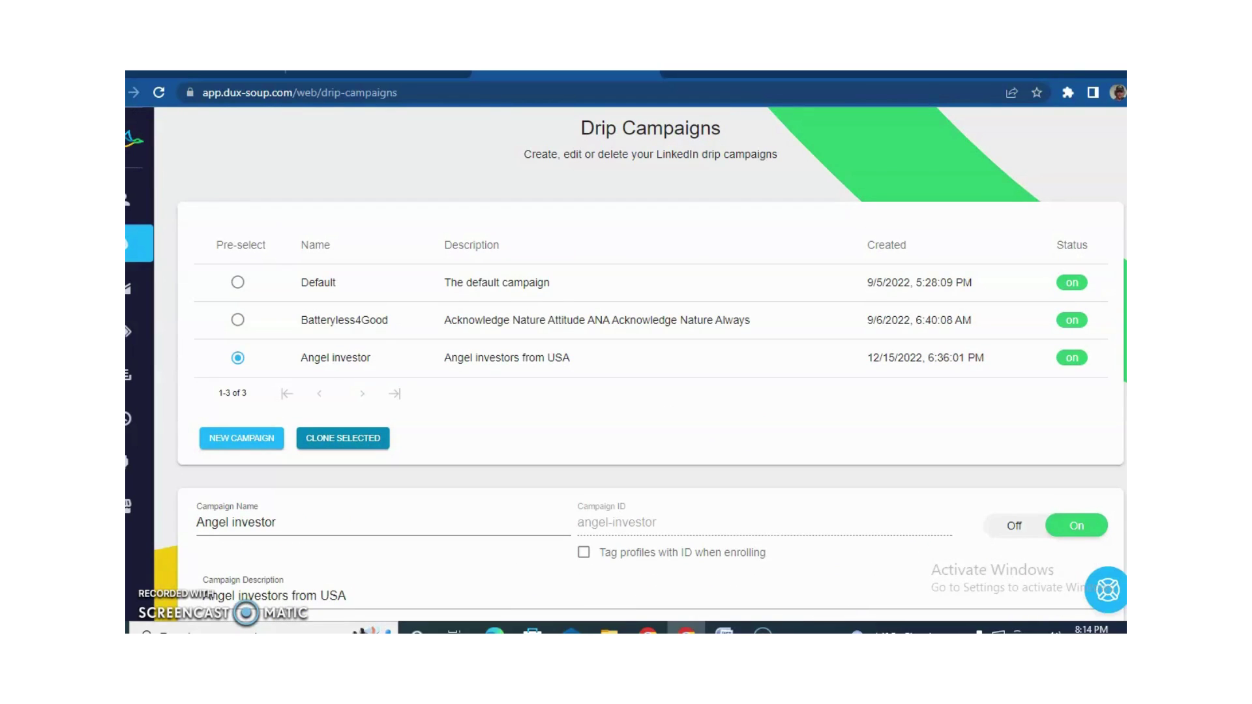
pyautogui.click(1015, 527)
pyautogui.click(1073, 530)
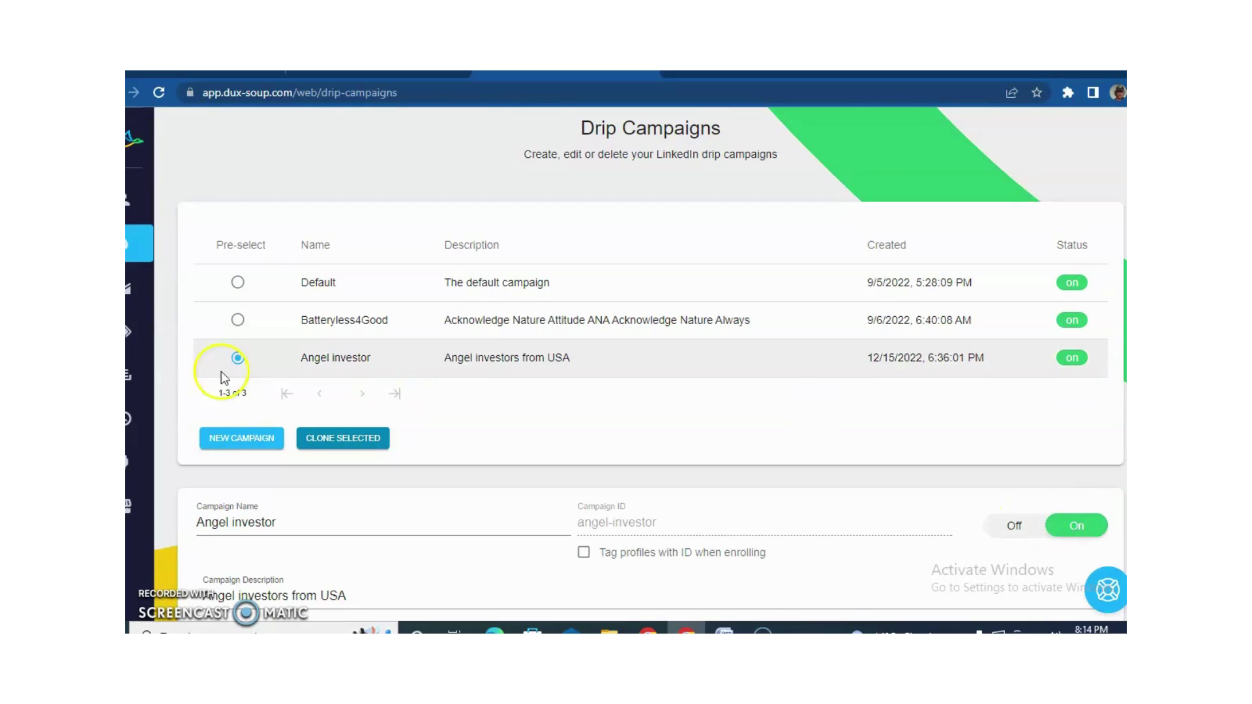
# Select the Batteryless4Good drip campaign, switch it off and turn it back on.
pyautogui.click(239, 319)
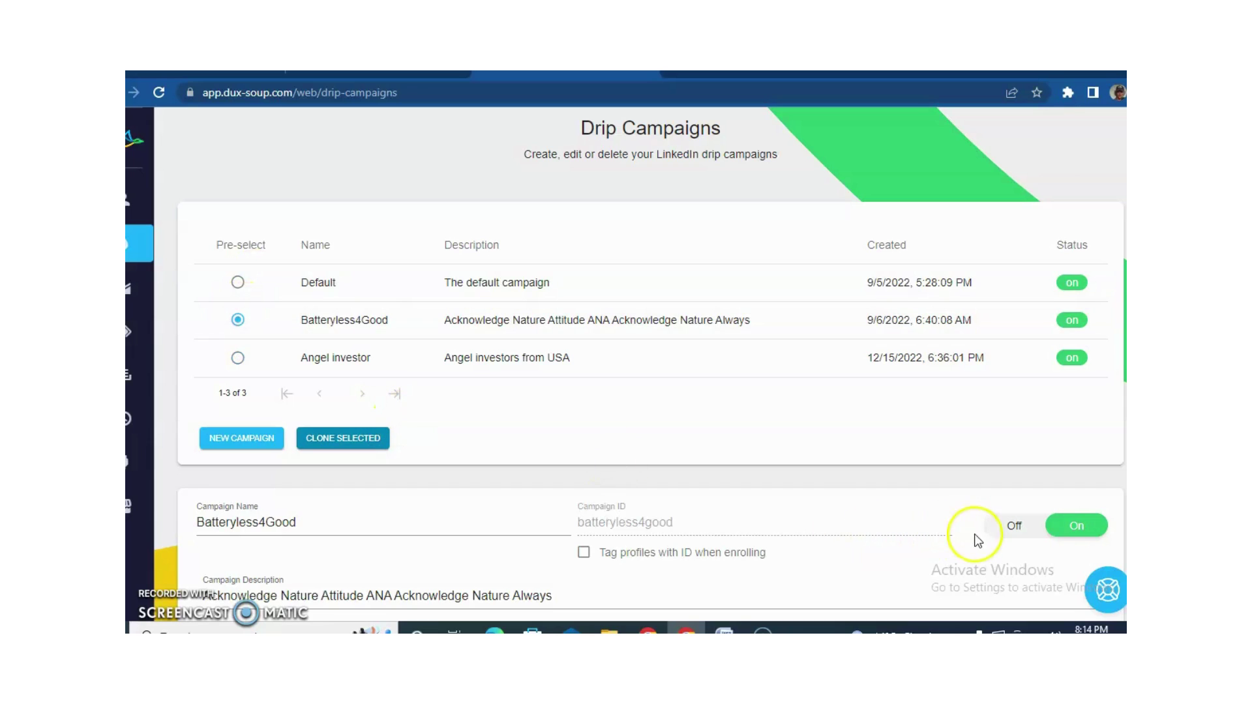
pyautogui.click(1018, 529)
pyautogui.click(1063, 532)
# Create a new campaign named "Angel investor" with the description "Angel investor from USA".
pyautogui.scroll(-1, 650, 356)
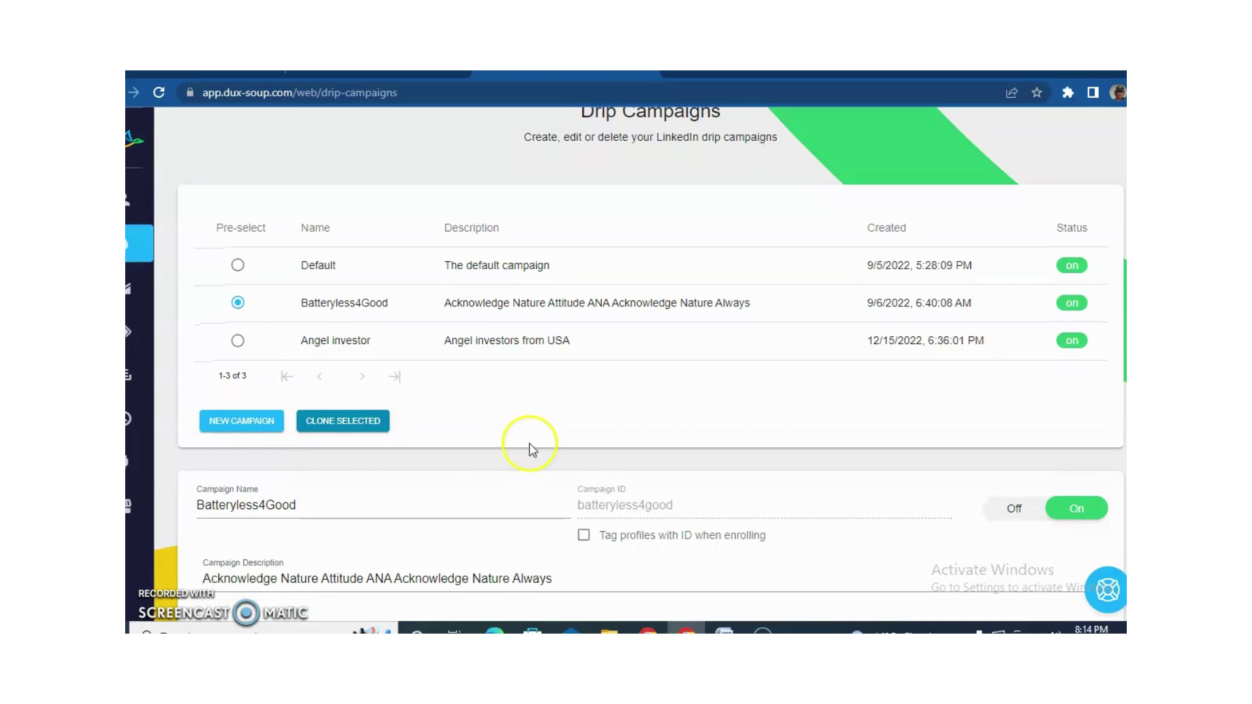
pyautogui.click(242, 425)
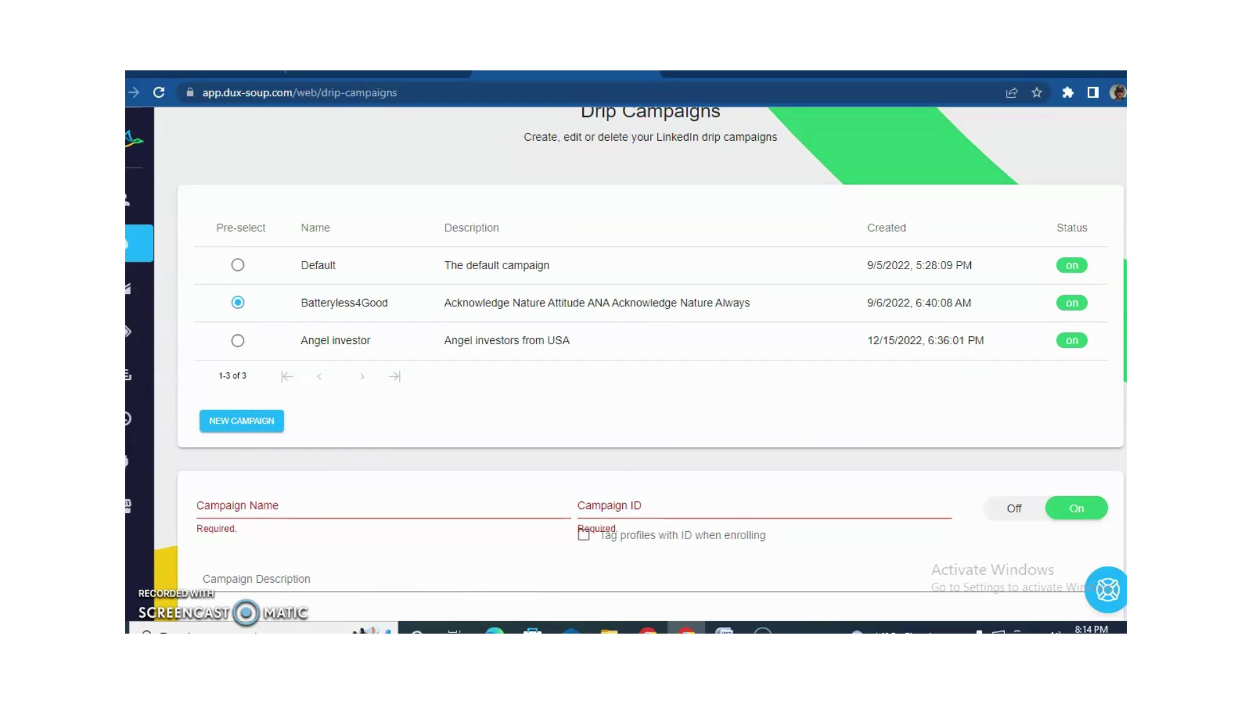
pyautogui.scroll(-1, 650, 363)
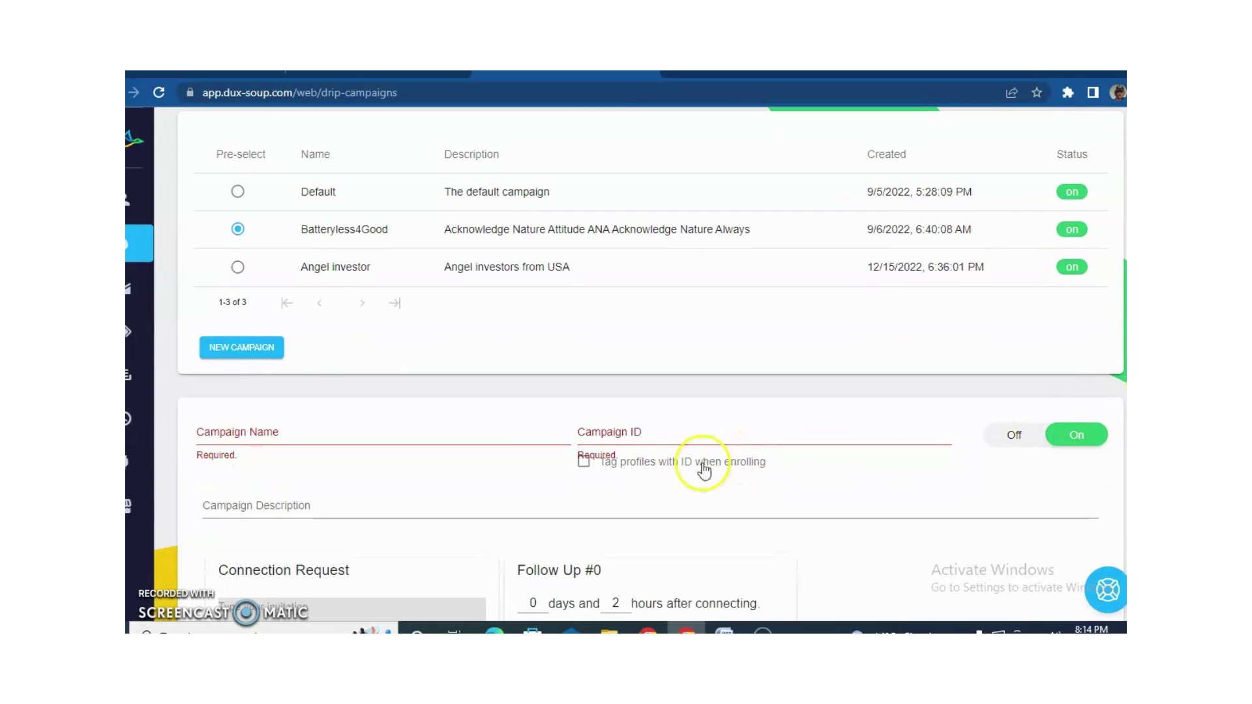
pyautogui.click(393, 433)
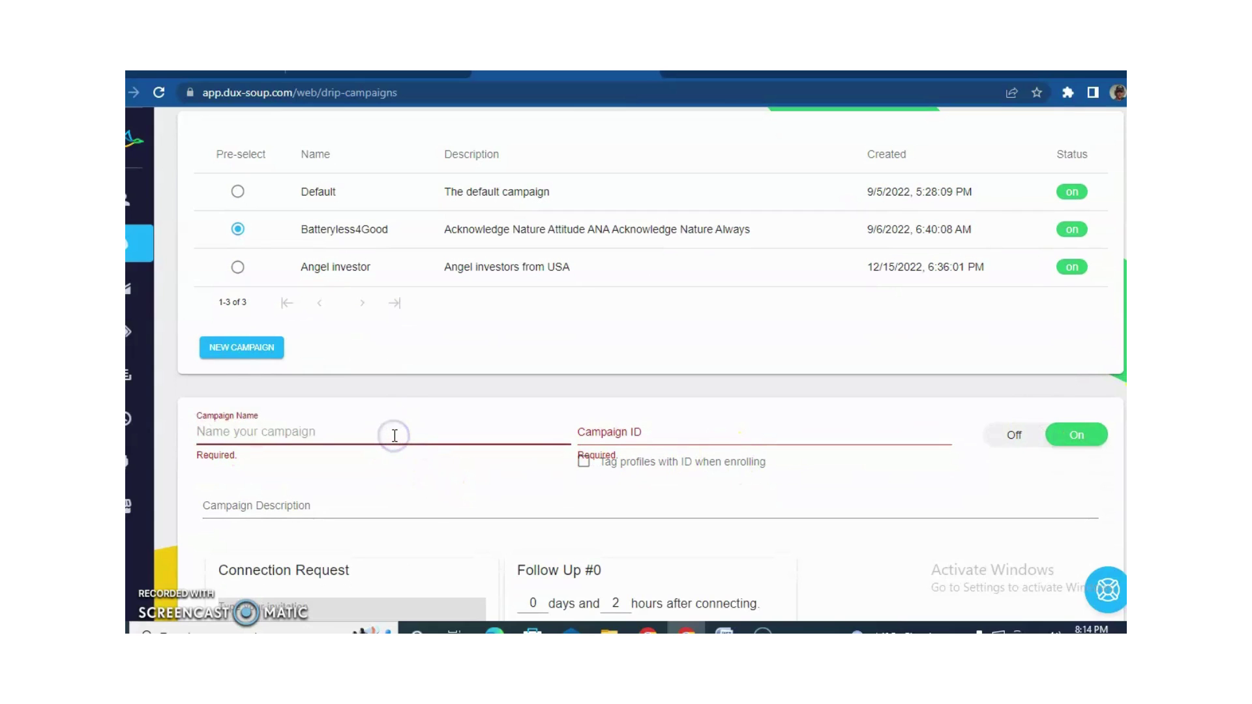
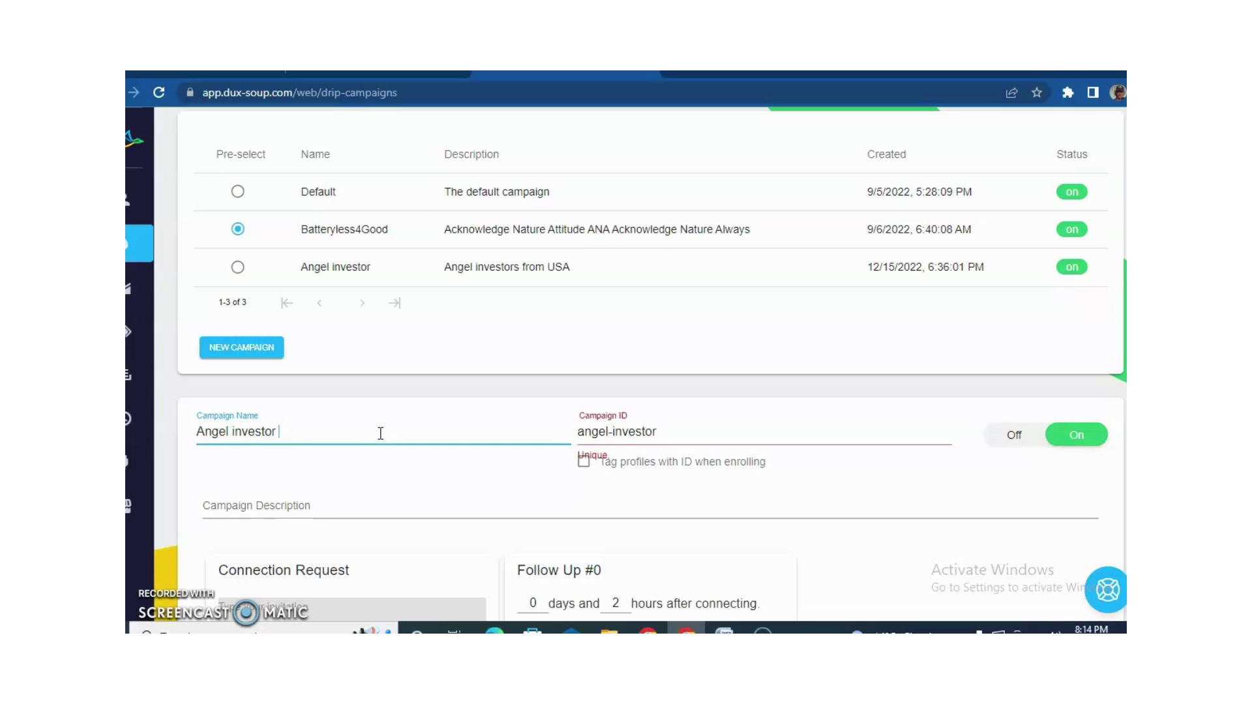
pyautogui.click(356, 493)
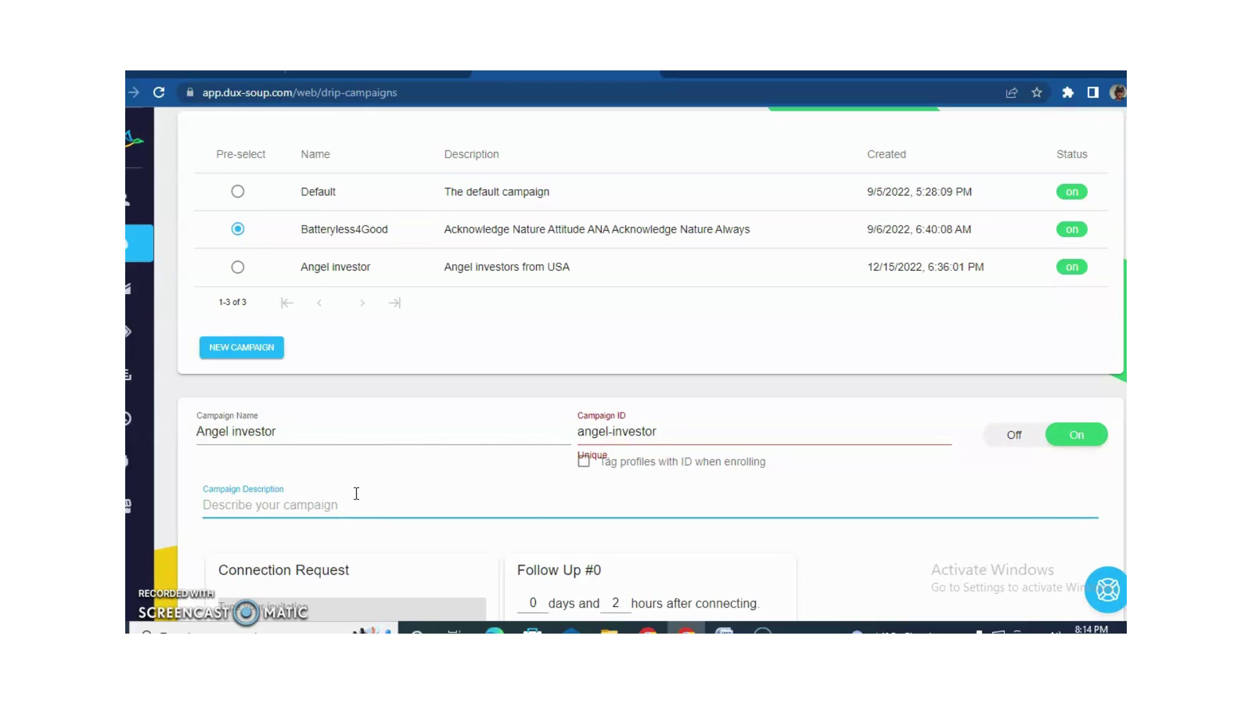
pyautogui.write('Angel investor from USA')
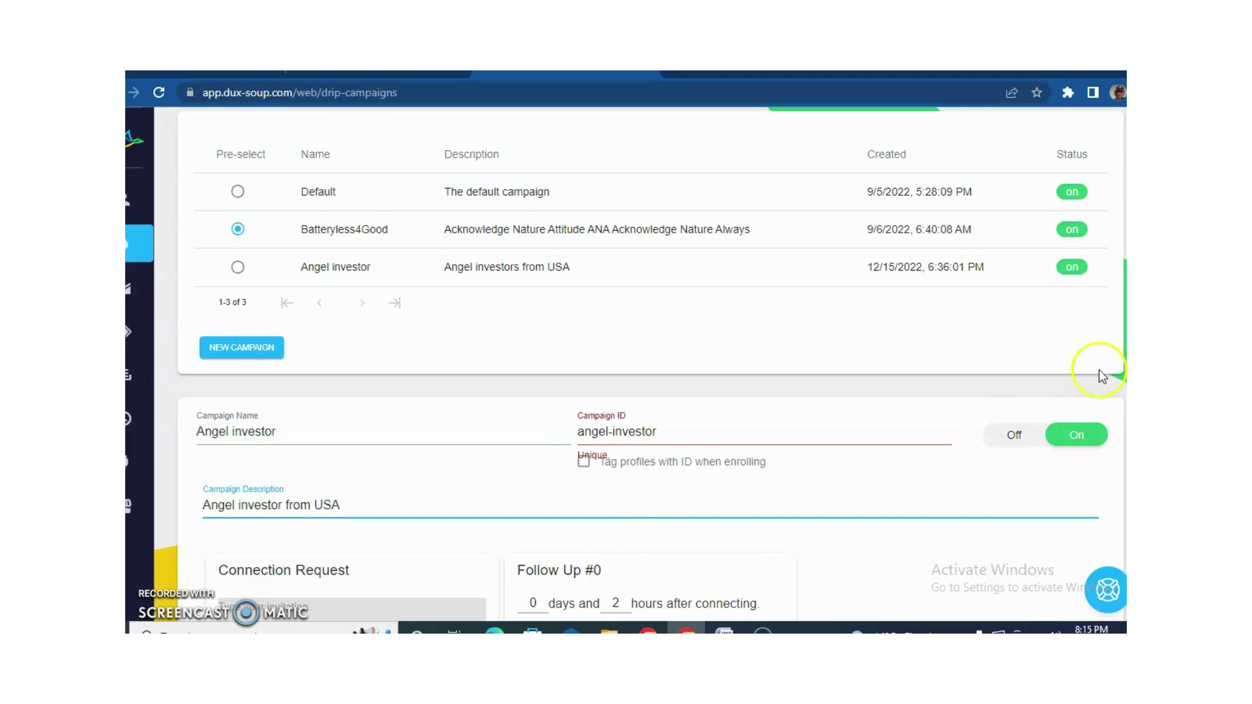
# Copy the first message with the website link from the Word document and paste it into the campaign's Connection Request.
pyautogui.scroll(-4, 490, 607)
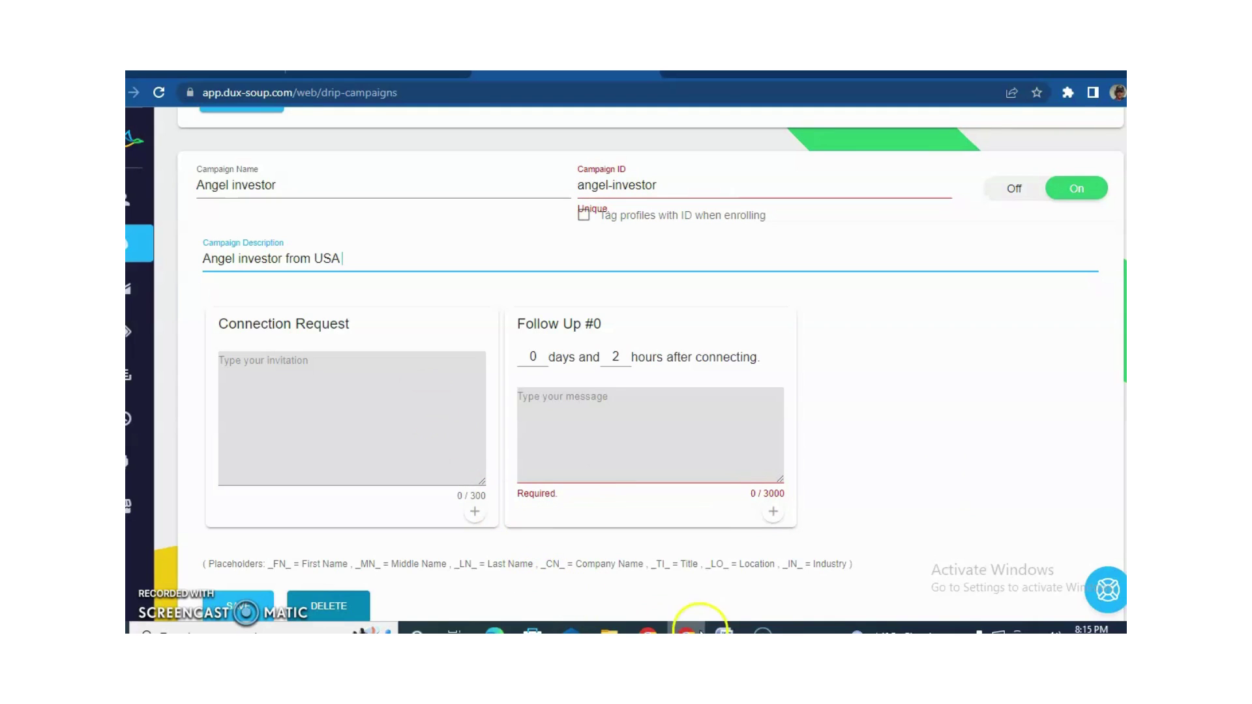
pyautogui.click(724, 630)
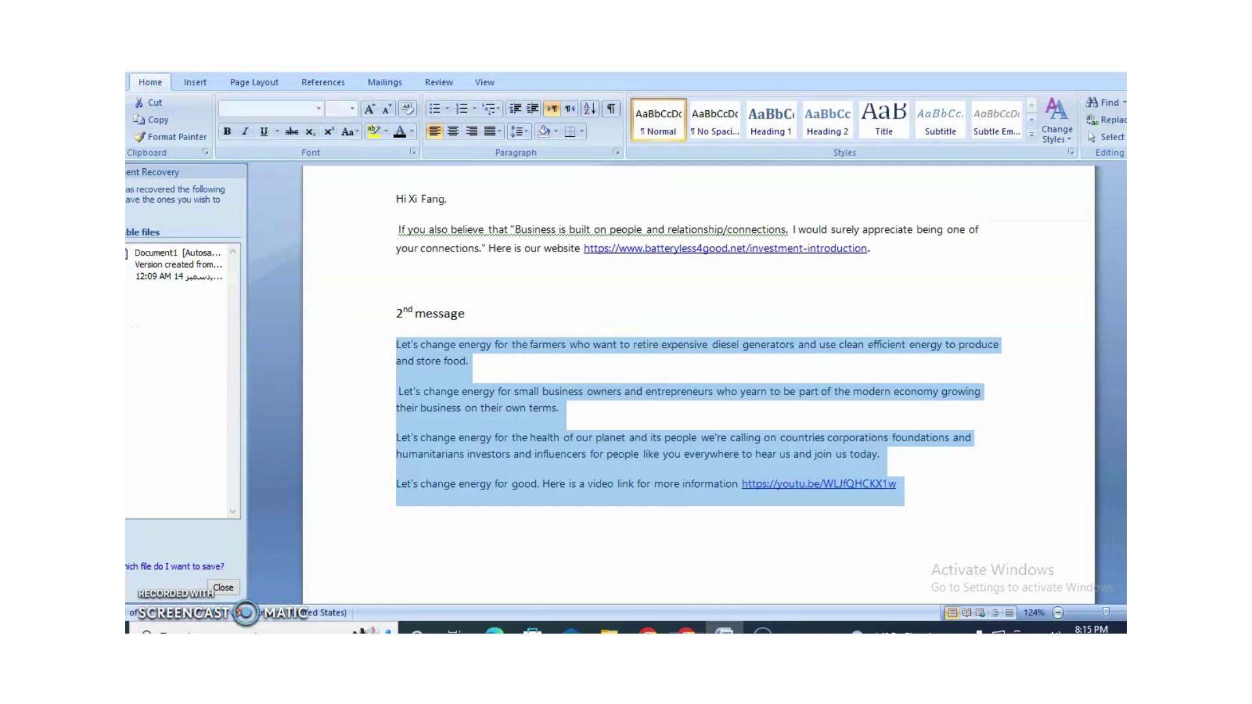
pyautogui.click(503, 271)
pyautogui.click(896, 247)
pyautogui.moveTo(896, 247); pyautogui.dragTo(401, 210)
pyautogui.hotkey('ctrl', 'c')
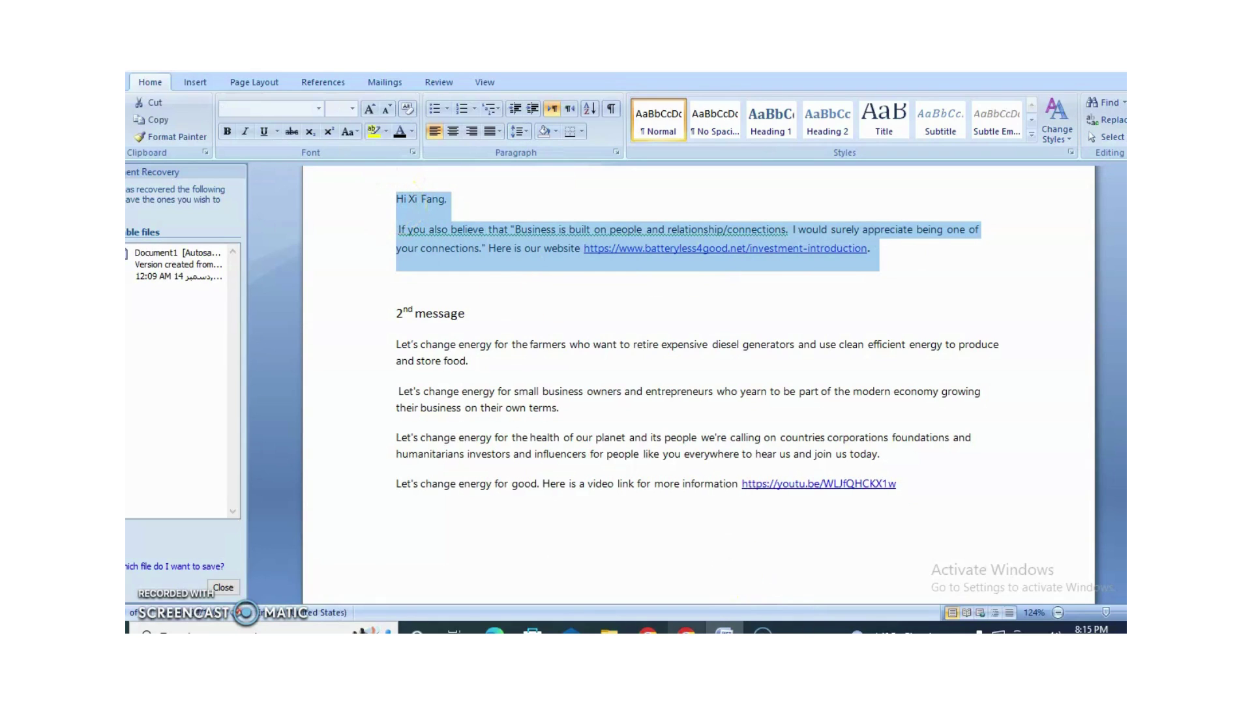
pyautogui.click(686, 629)
pyautogui.click(246, 387)
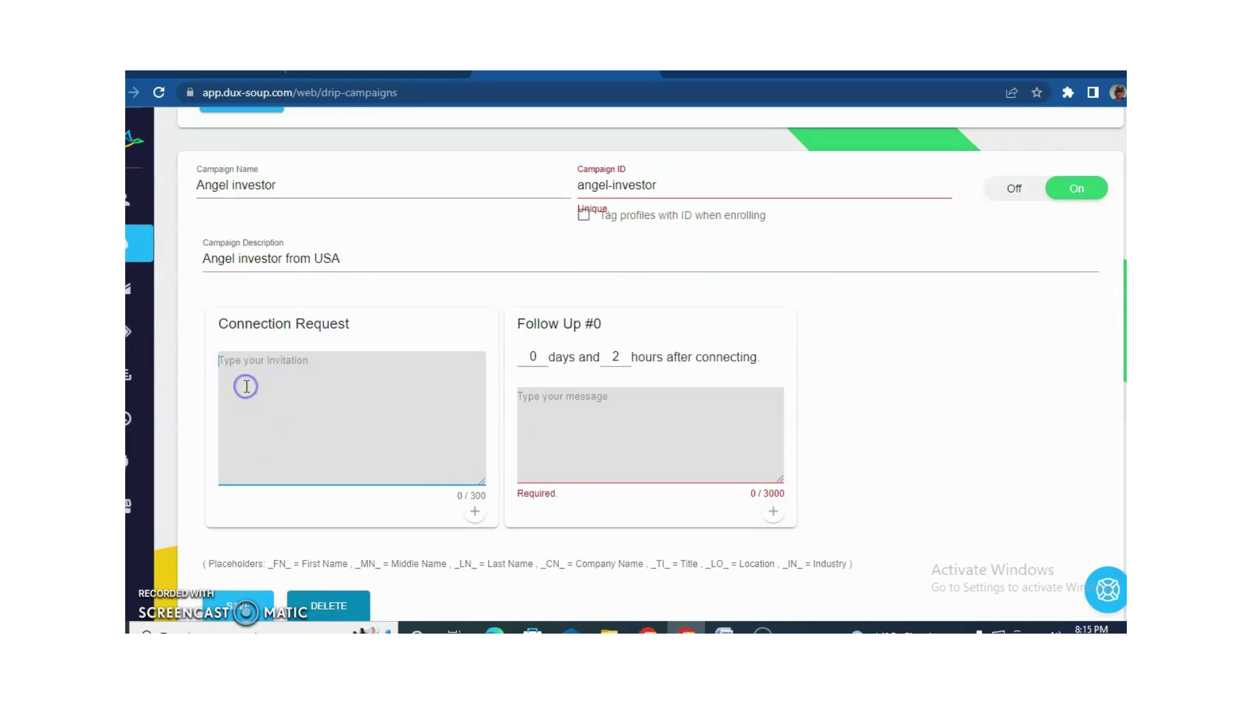
pyautogui.hotkey('ctrl', 'v')
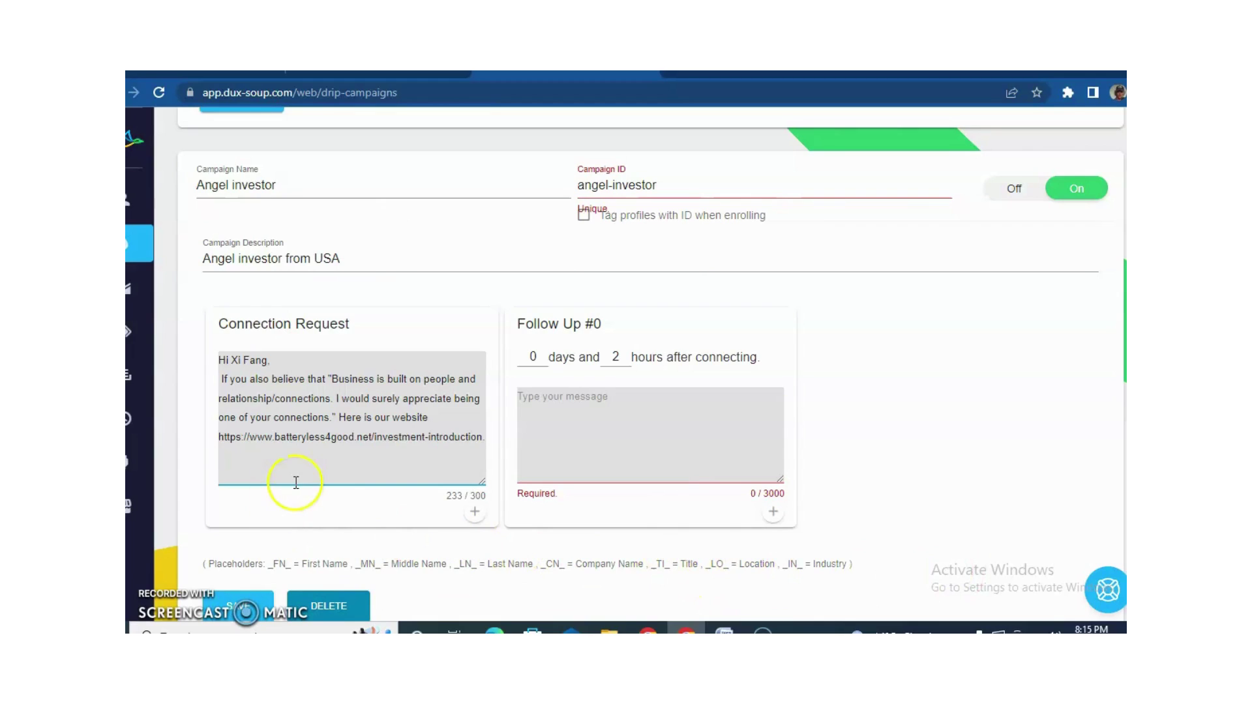
# Replace the name in the invitation's greeting with "_FN-" and start a new line before "I would surely appreciate".
pyautogui.click(269, 363)
pyautogui.press('BackSpace')
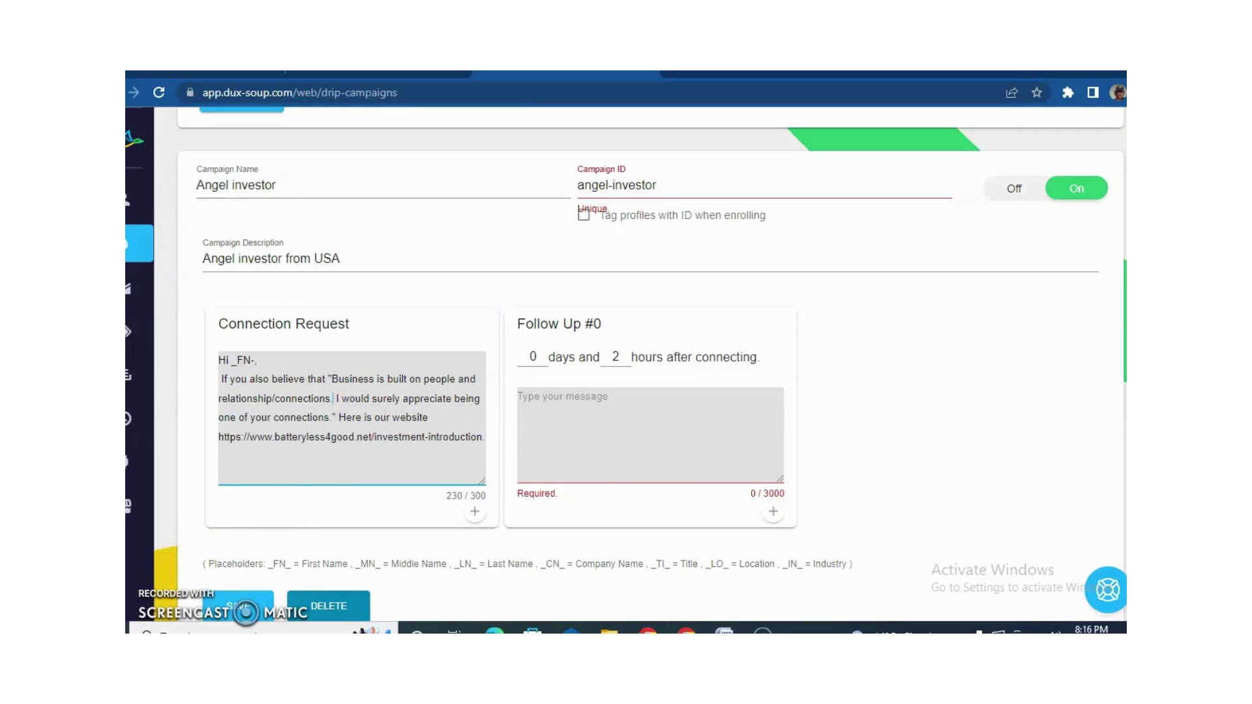
pyautogui.click(282, 434)
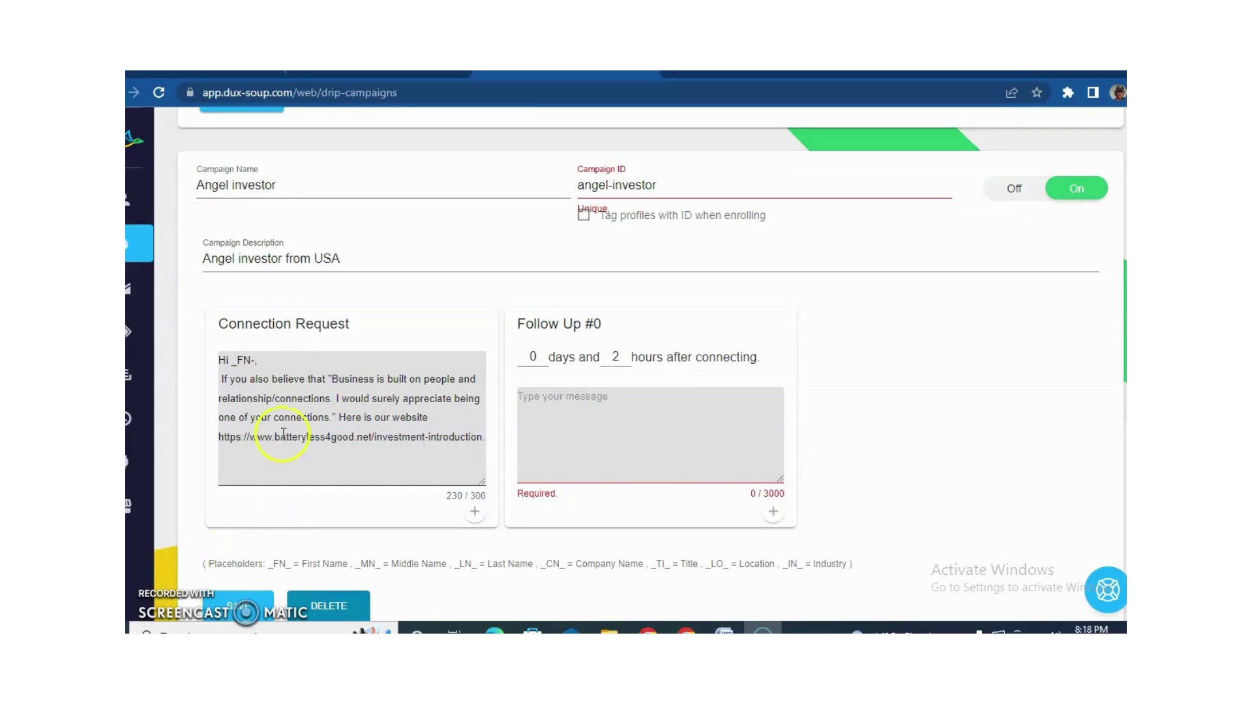
pyautogui.click(338, 398)
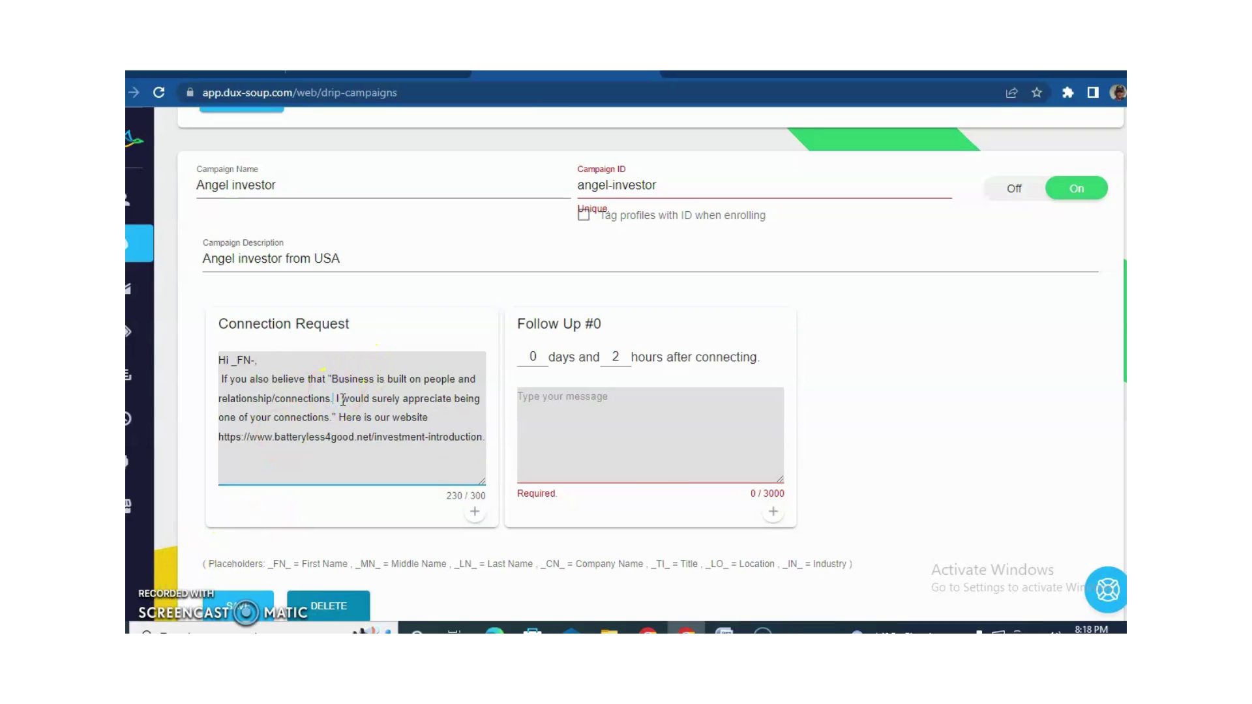
pyautogui.press('Return')
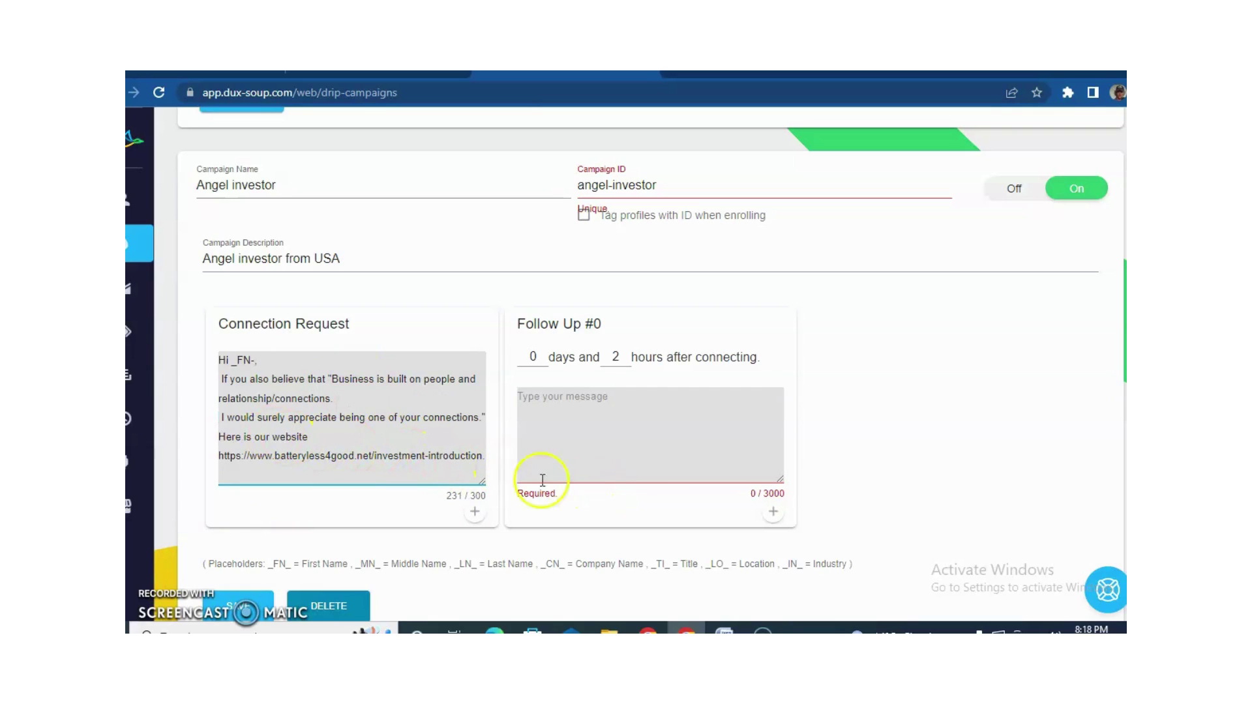
# Add a Visit action after the Connection Request and set it to 0 days and 1 hour after connecting.
pyautogui.click(474, 516)
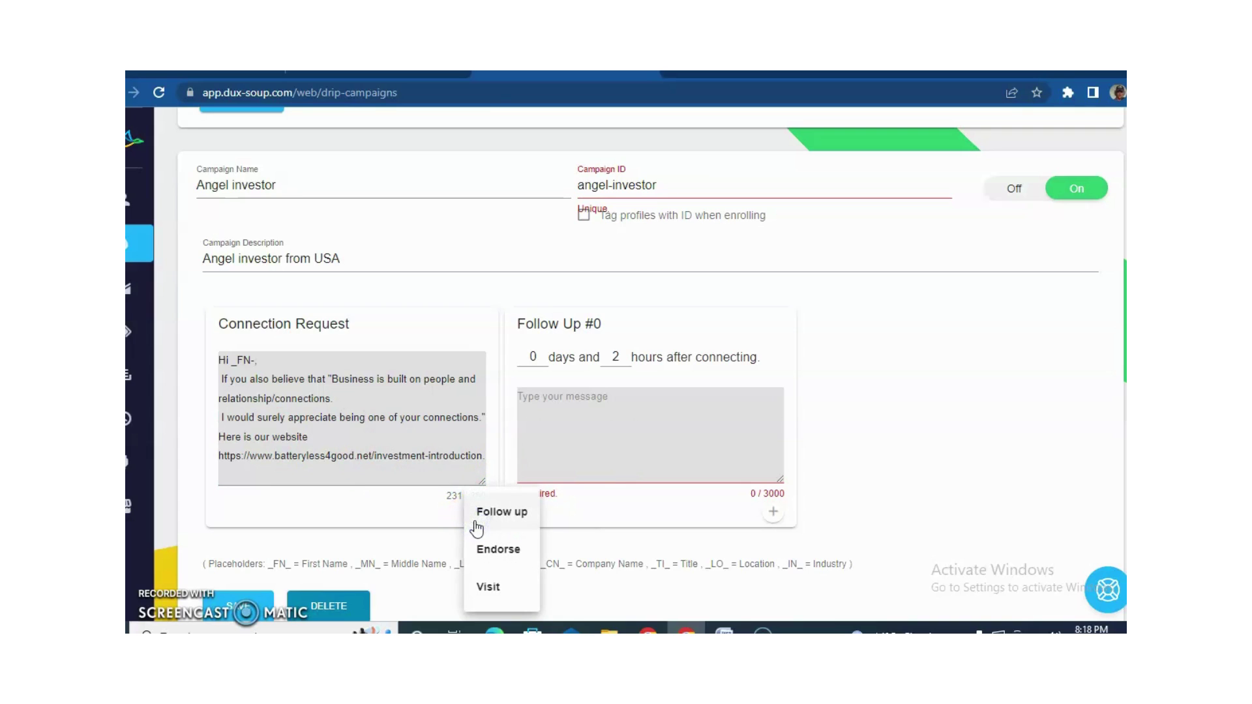
pyautogui.click(529, 588)
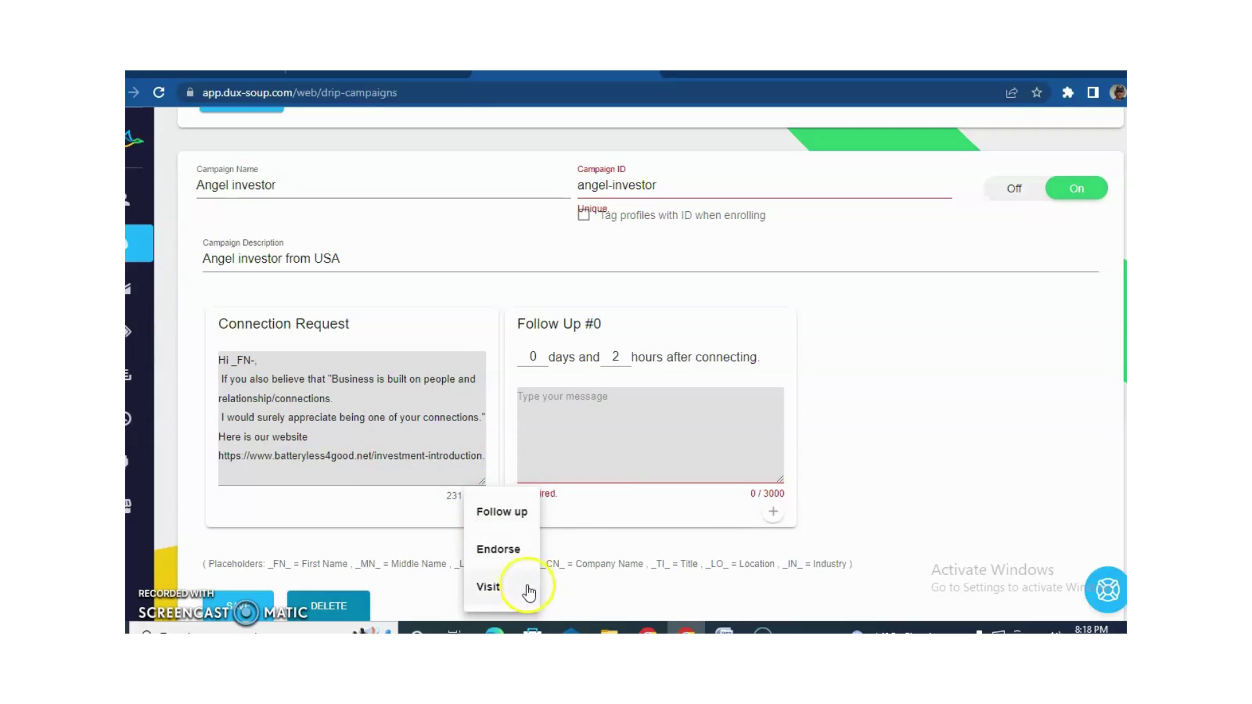
pyautogui.click(520, 589)
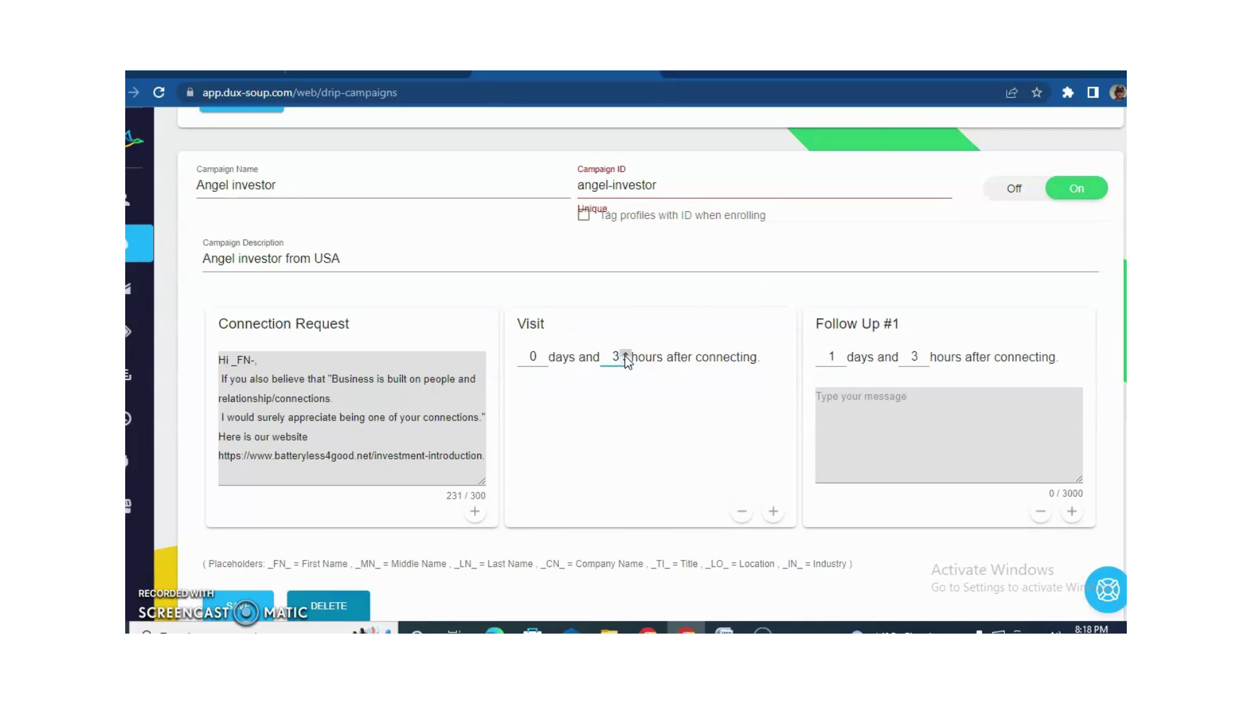
pyautogui.click(626, 360)
pyautogui.click(626, 361)
pyautogui.click(626, 361)
# Insert an Endorse action directly after the Connection Request and set the Visit action's delay to 0 hours.
pyautogui.click(478, 514)
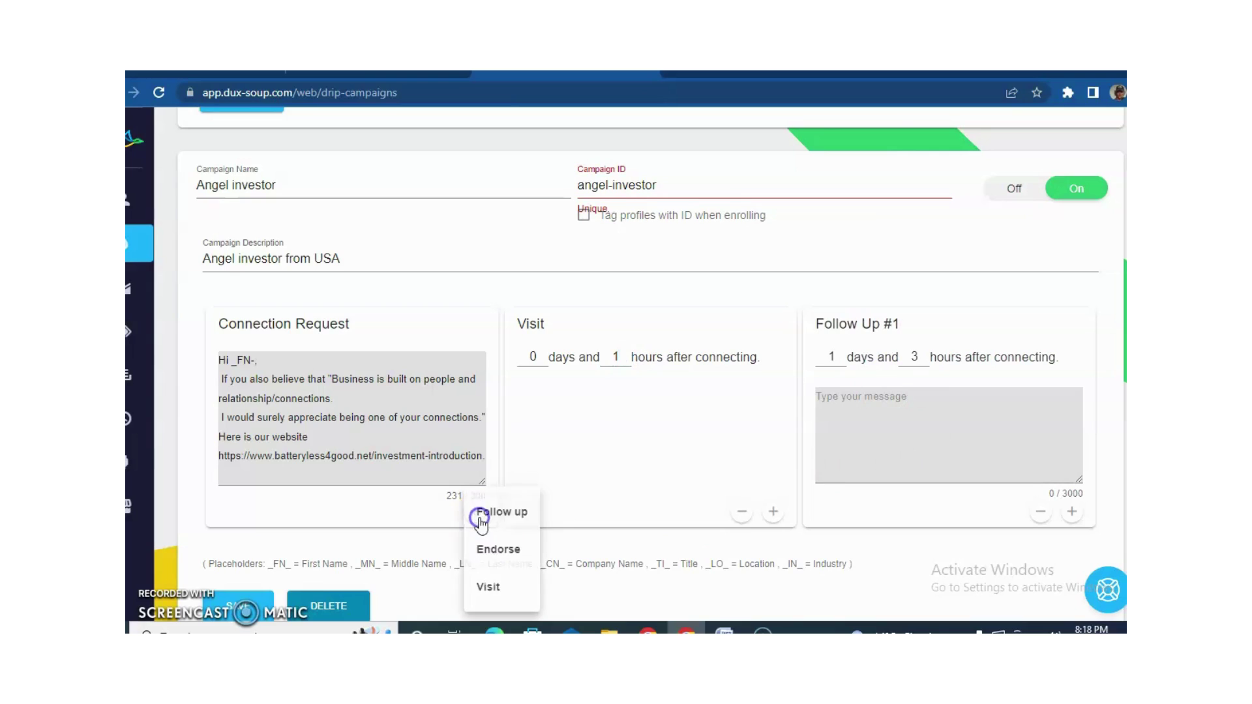
pyautogui.click(517, 547)
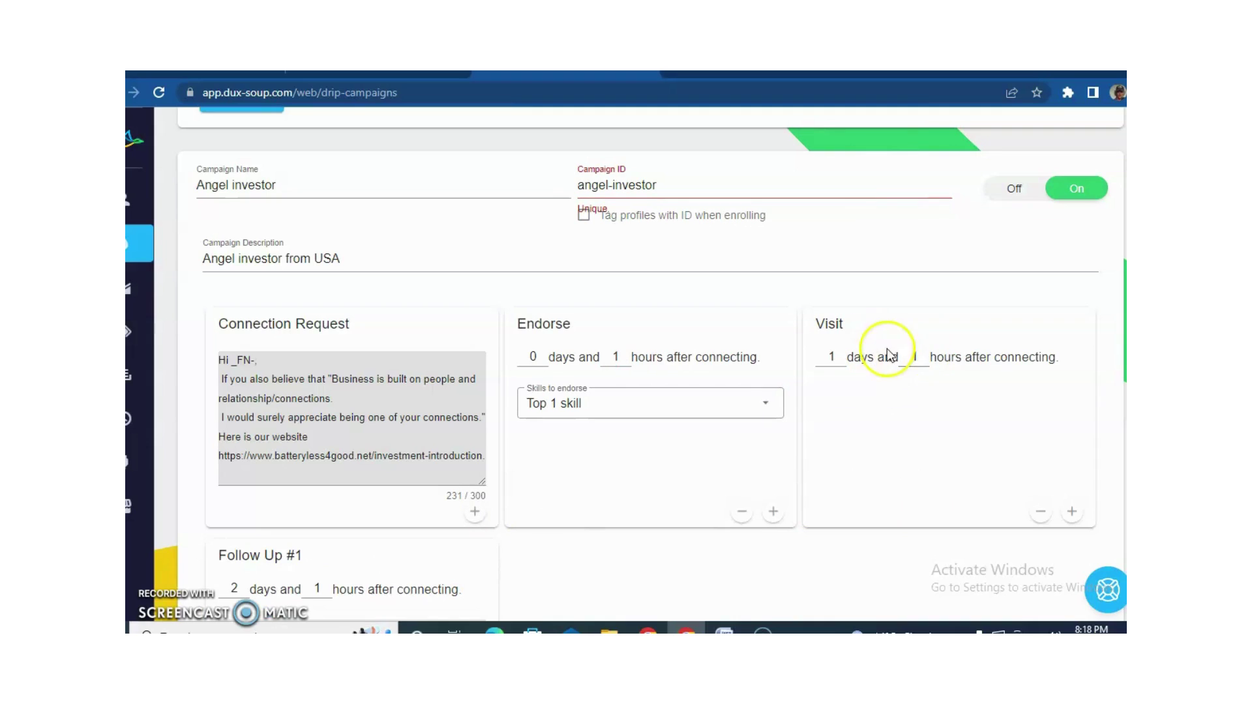
pyautogui.click(923, 361)
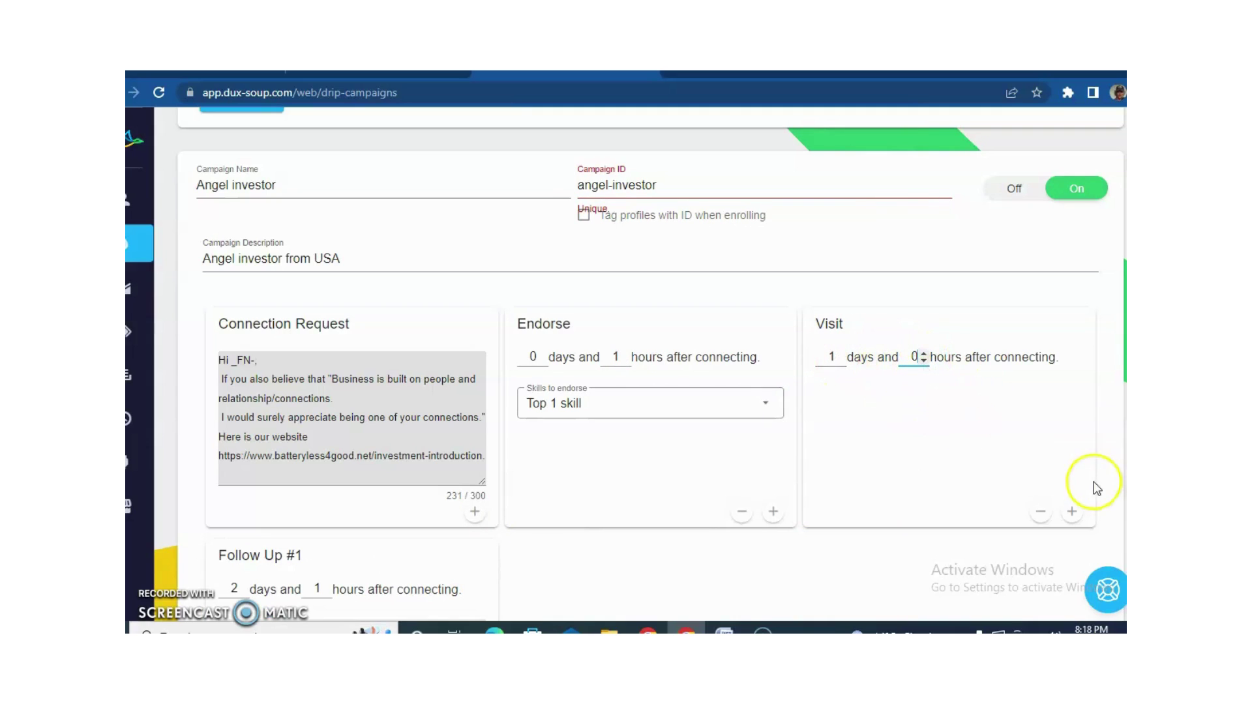
pyautogui.click(1072, 511)
pyautogui.click(1074, 513)
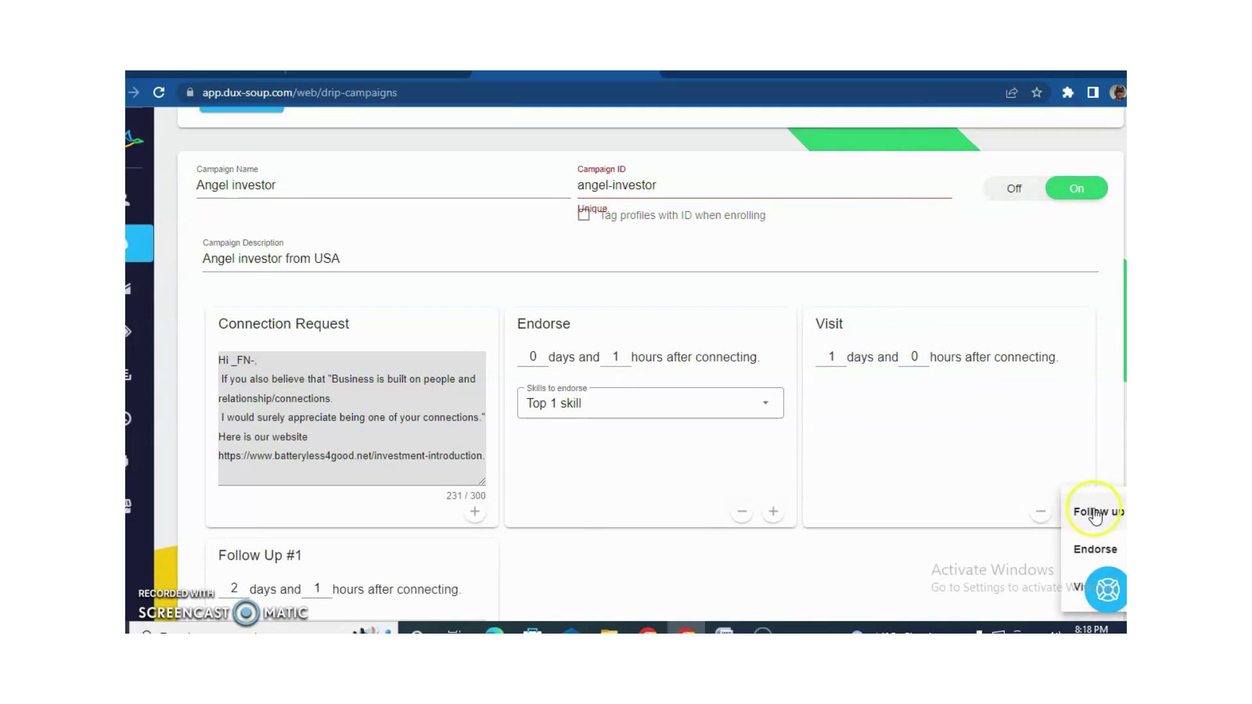
pyautogui.scroll(-1, 908, 433)
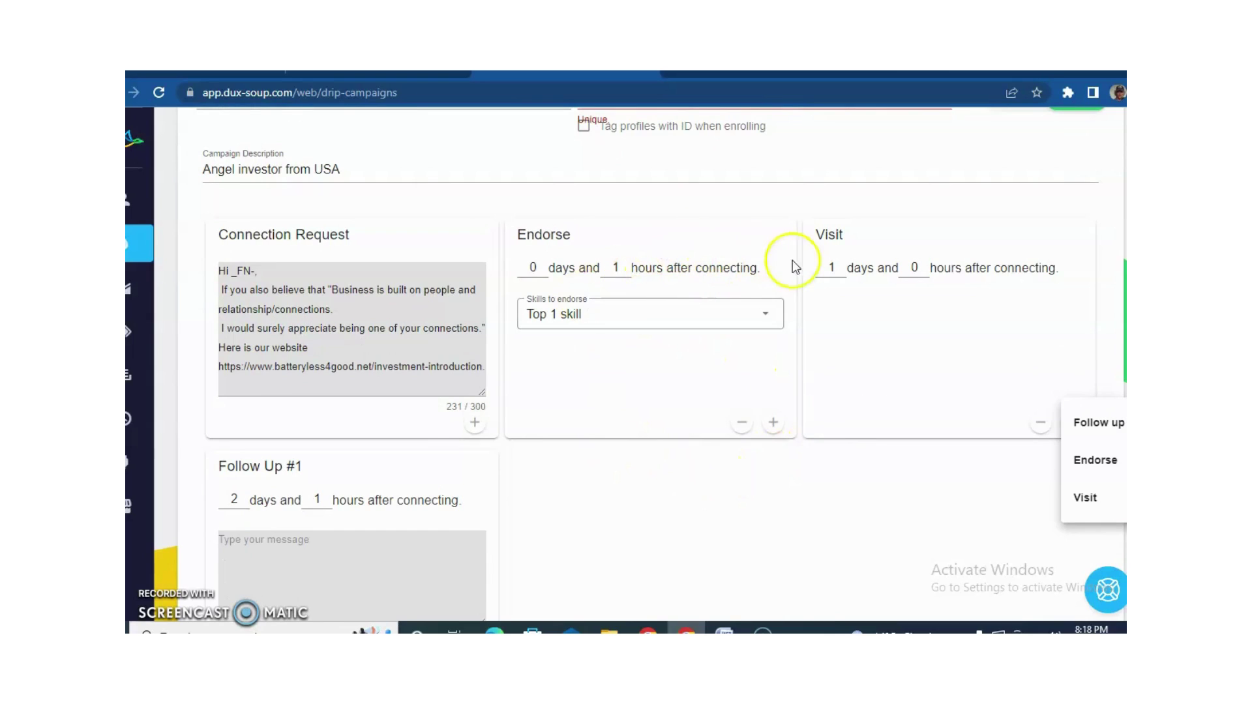
pyautogui.click(592, 259)
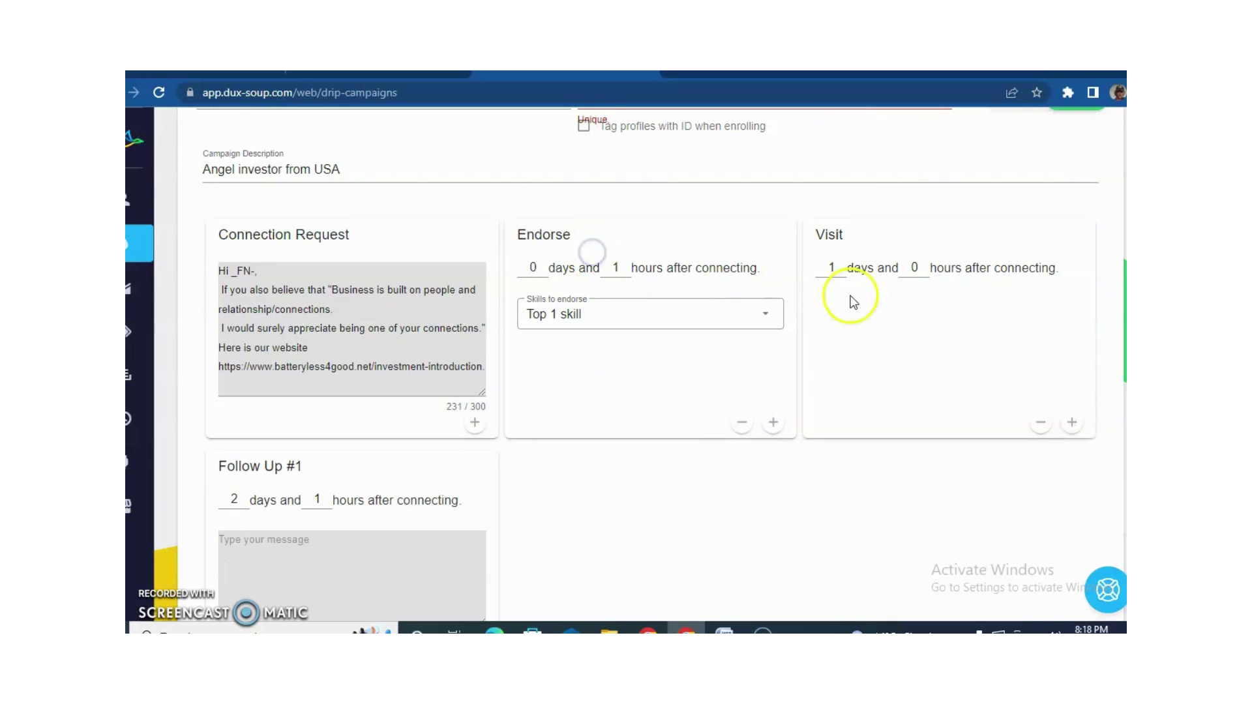
# Raise the Visit action's delay to 4 days and bring it back down to 1 day.
pyautogui.click(918, 267)
pyautogui.moveTo(917, 267); pyautogui.dragTo(844, 268)
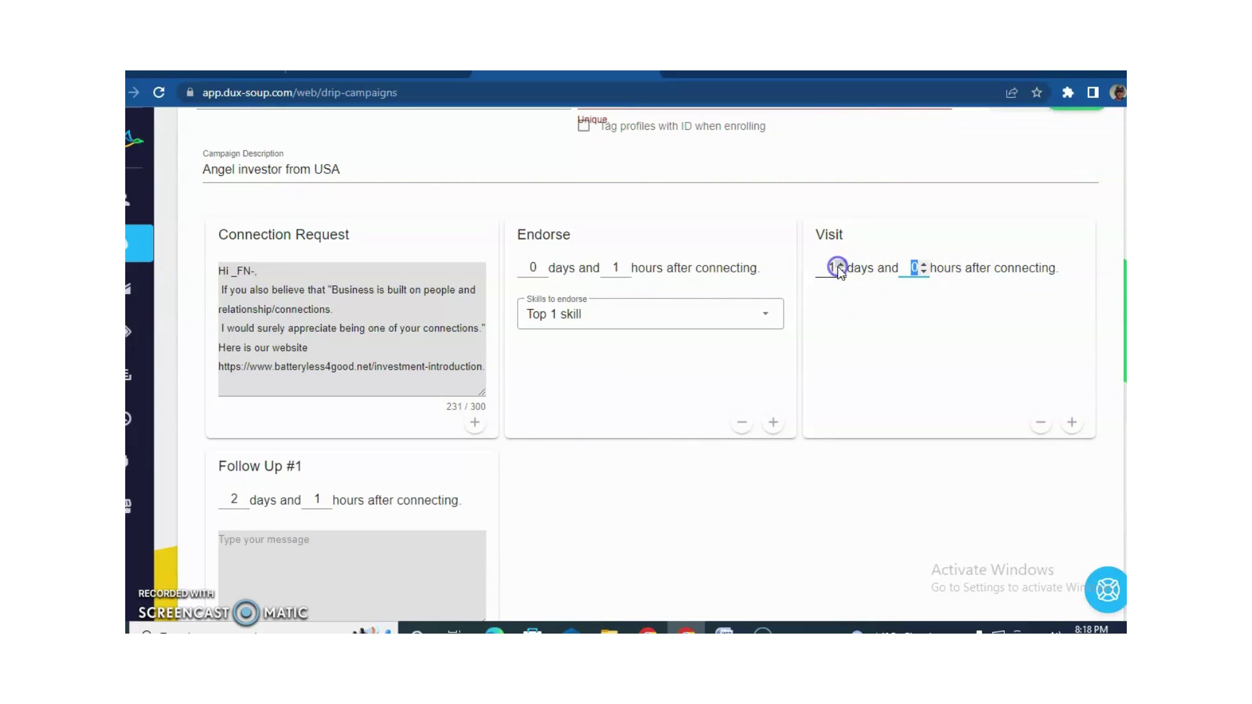
pyautogui.click(838, 265)
pyautogui.click(840, 265)
pyautogui.click(840, 265)
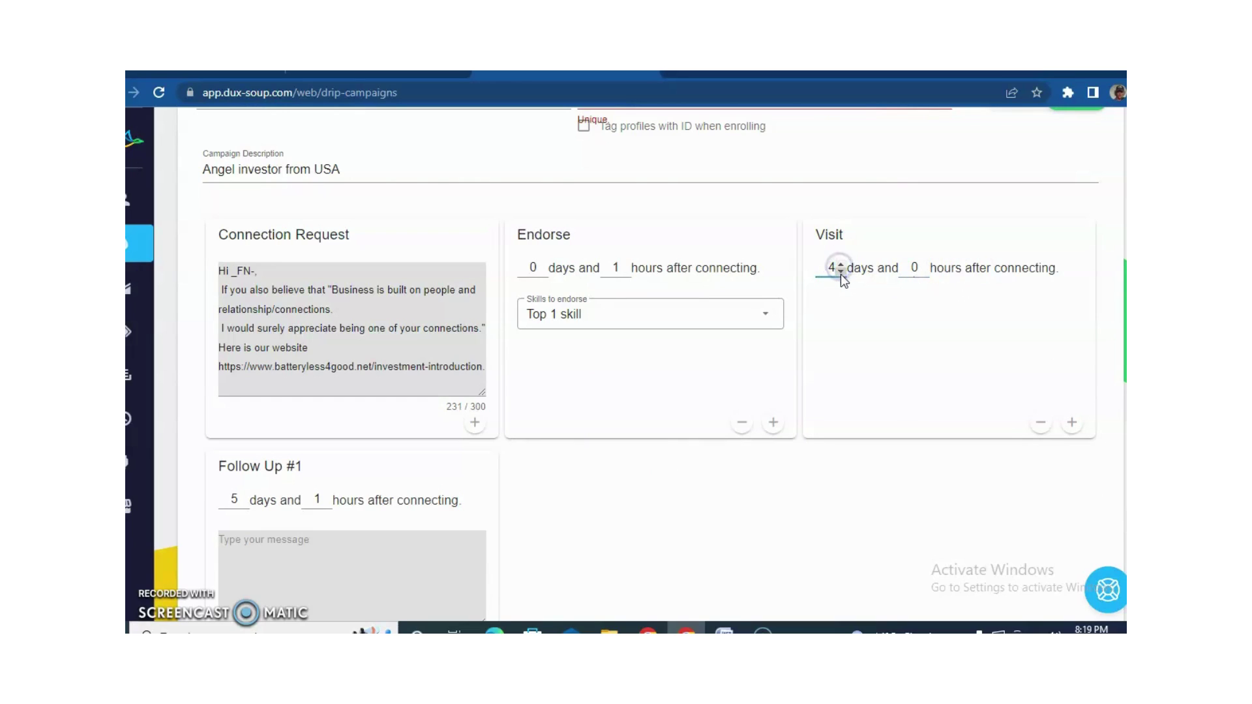
pyautogui.click(839, 273)
# Review the skill options of the Endorse action and set the skills to endorse to Top 3 skills.
pyautogui.click(629, 316)
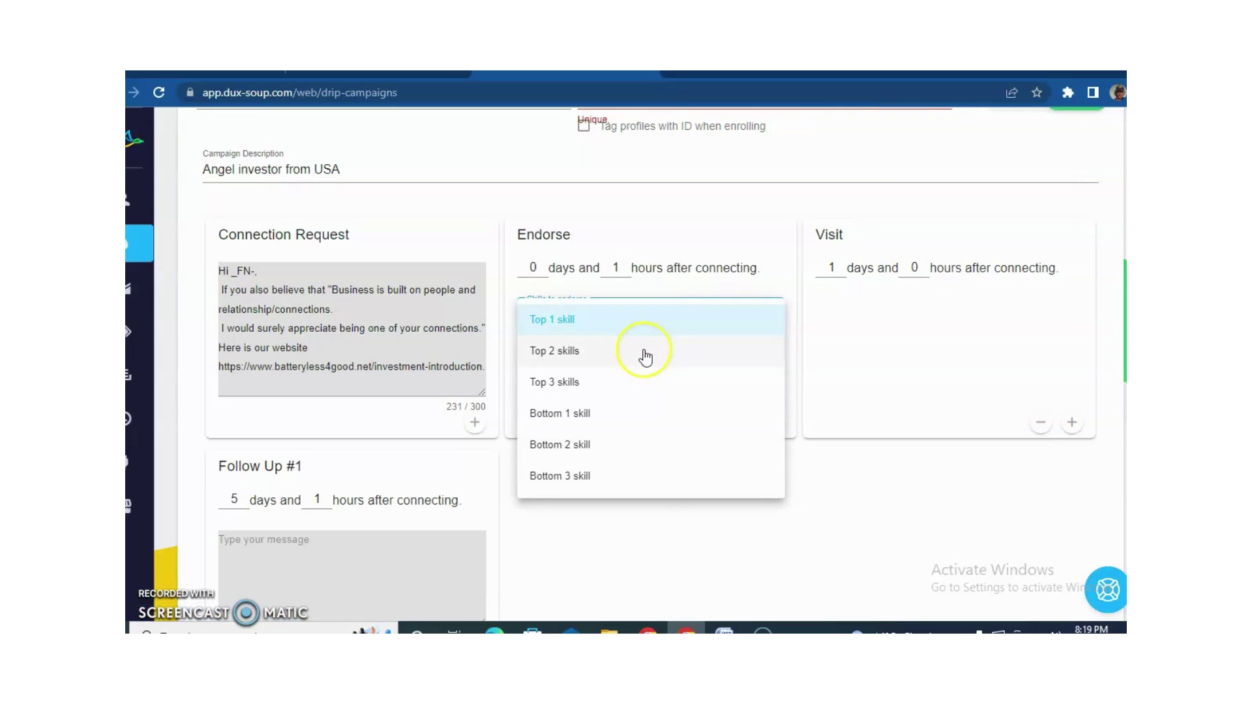
pyautogui.click(648, 237)
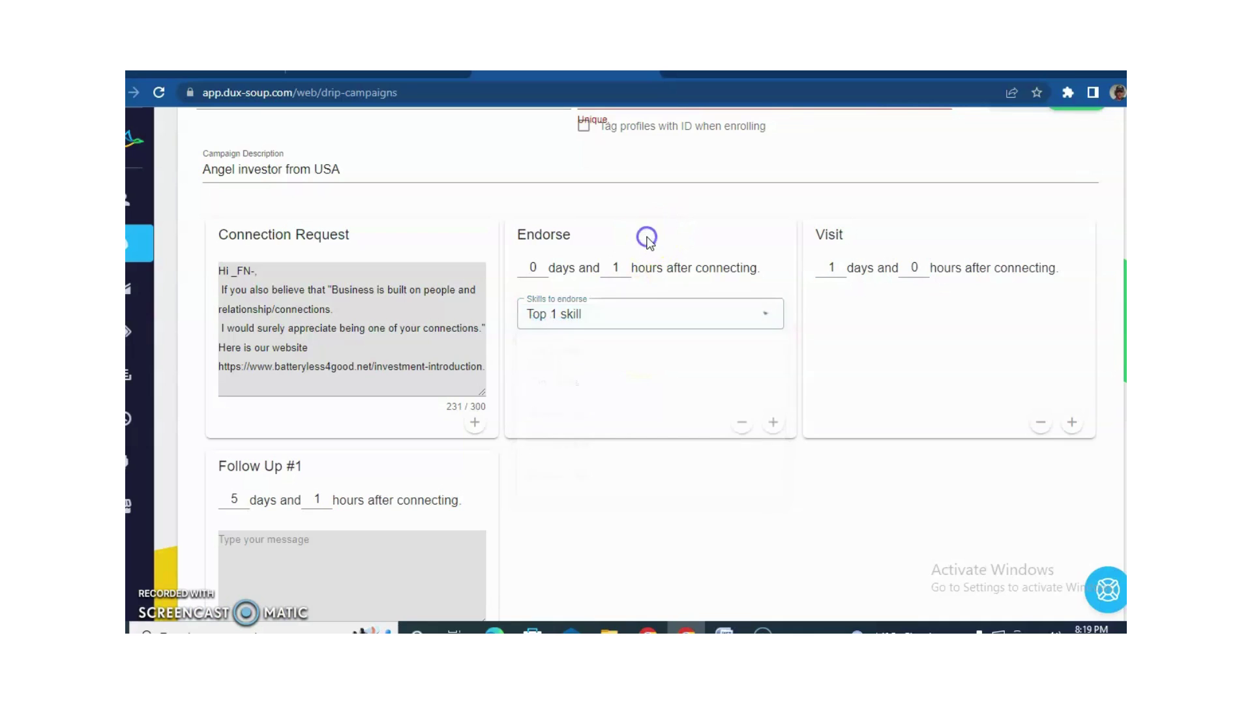
pyautogui.click(690, 320)
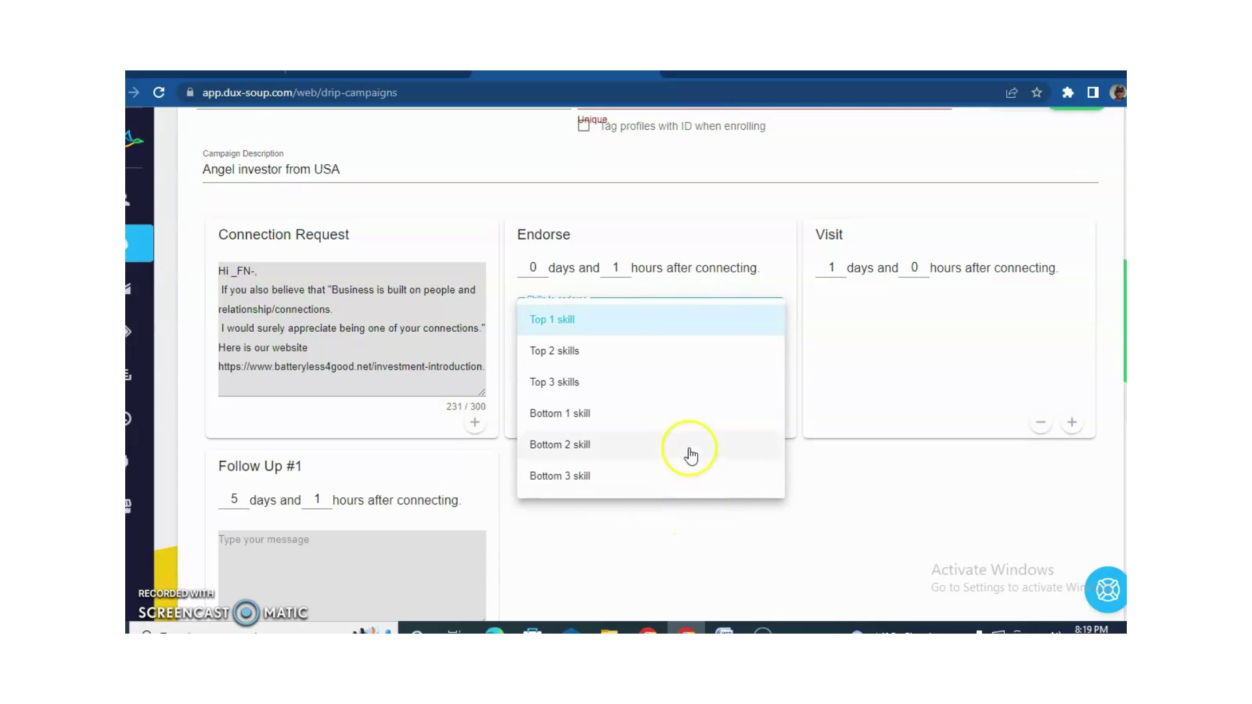
pyautogui.click(621, 391)
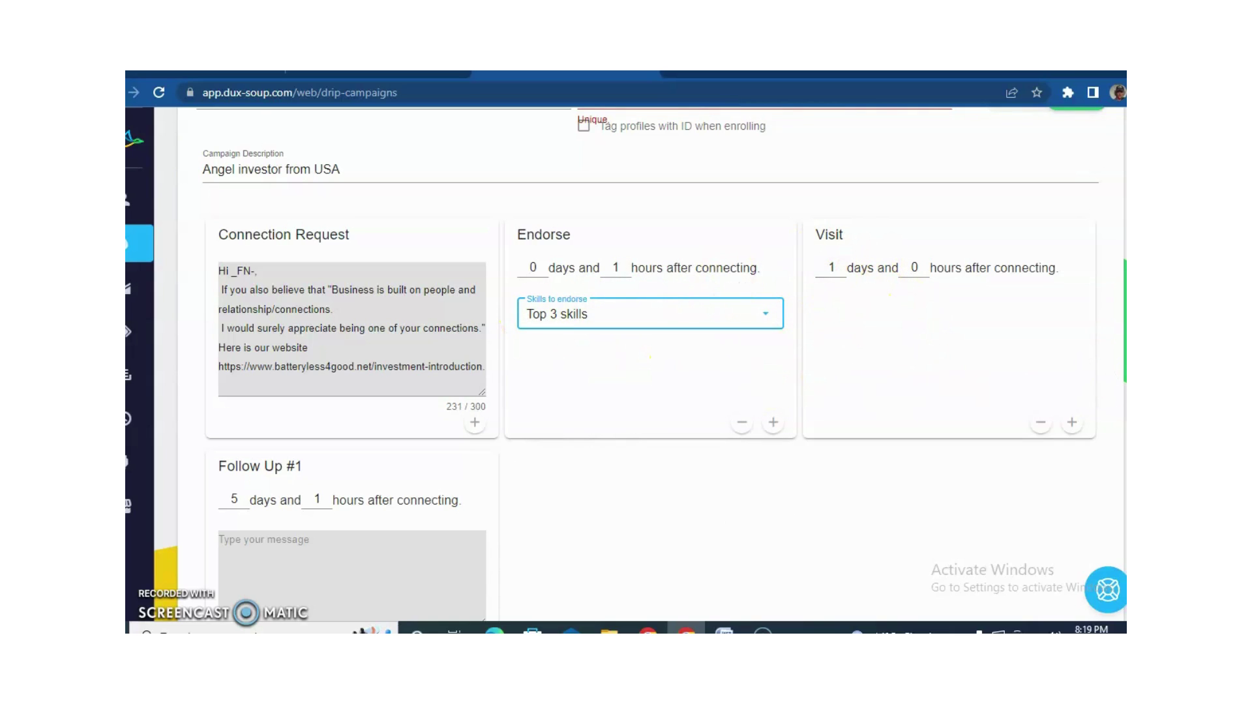
# Copy the 2nd message text from the Word document into the Follow Up #1 message of the drip campaign.
pyautogui.scroll(-3, 652, 365)
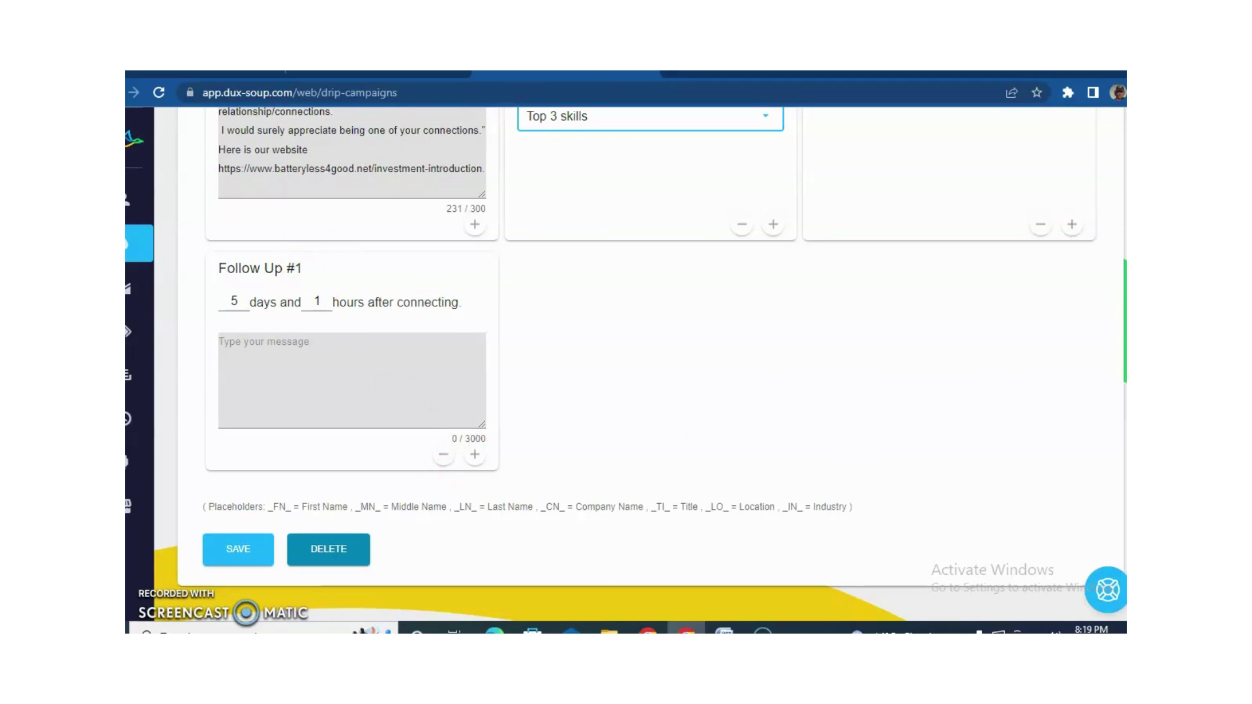
pyautogui.scroll(3, 1040, 438)
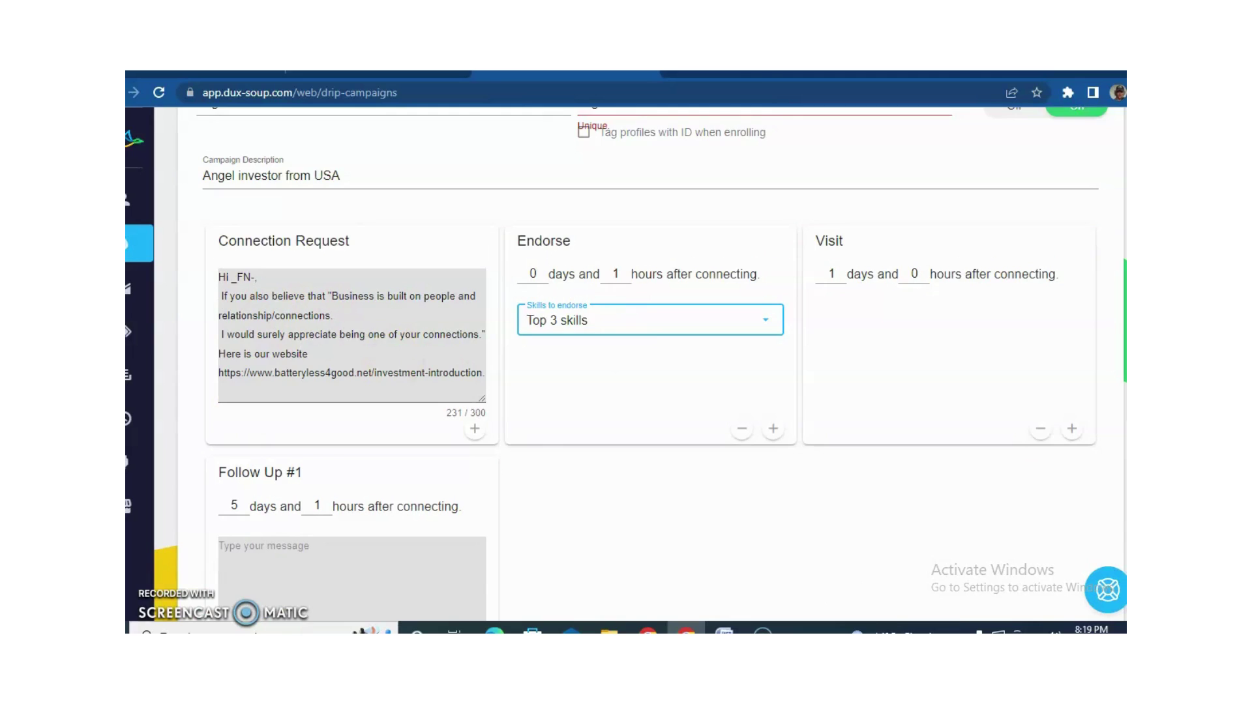
pyautogui.scroll(-2, 998, 385)
pyautogui.click(267, 429)
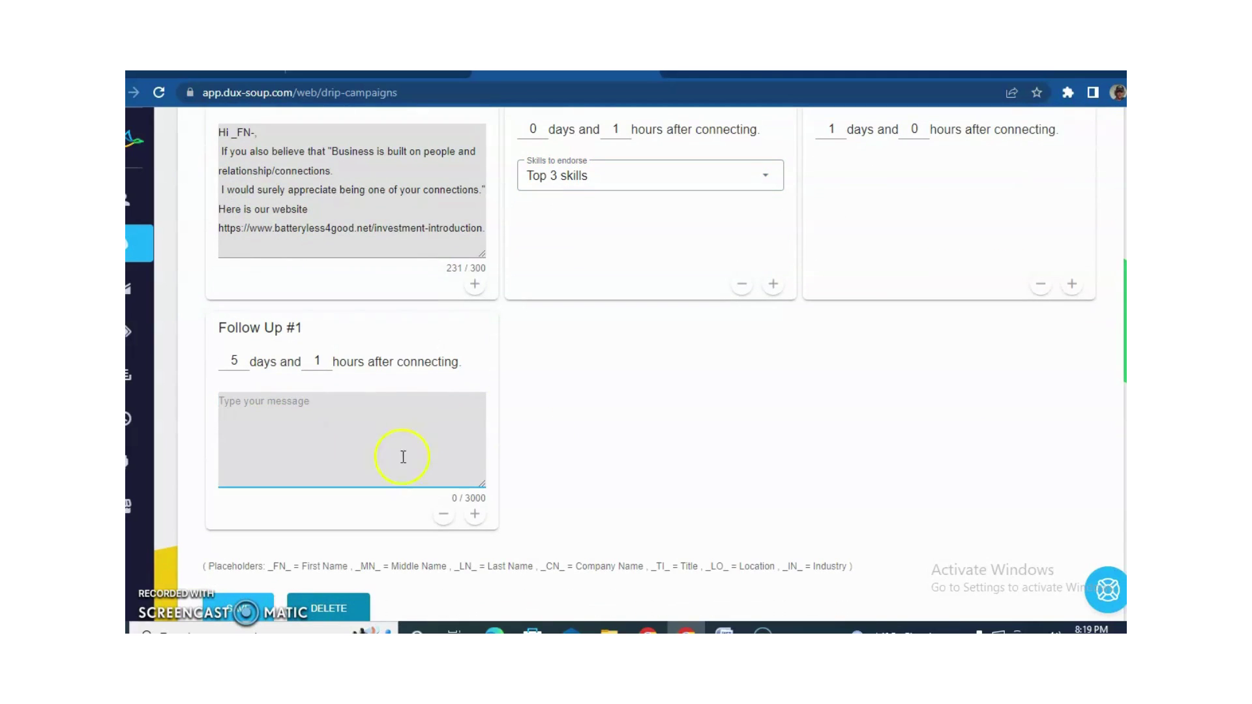
pyautogui.click(724, 629)
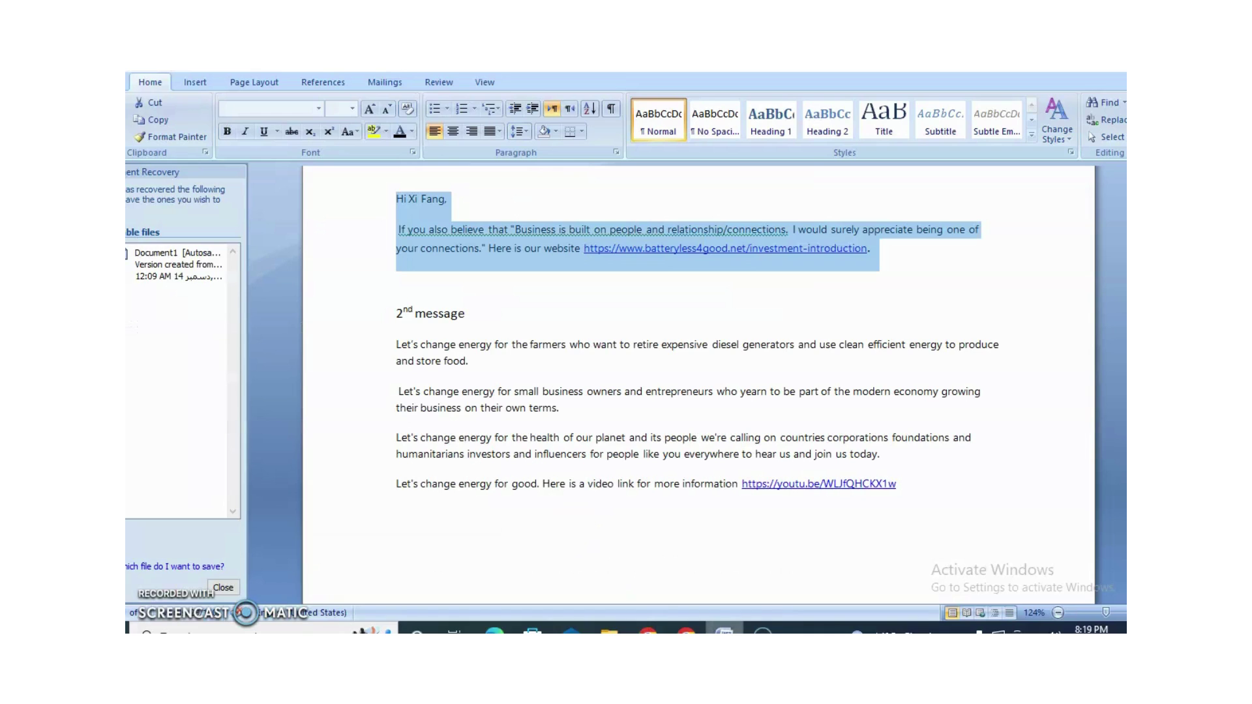
pyautogui.moveTo(396, 343); pyautogui.dragTo(894, 487)
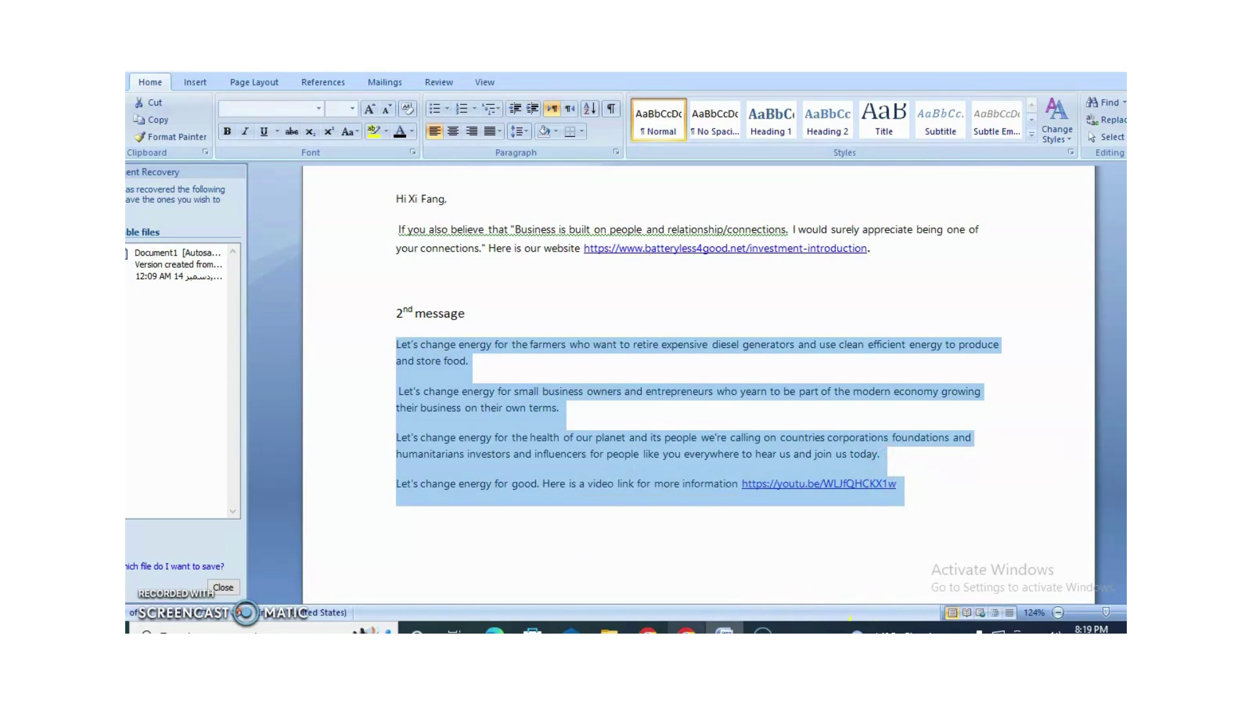
pyautogui.click(685, 628)
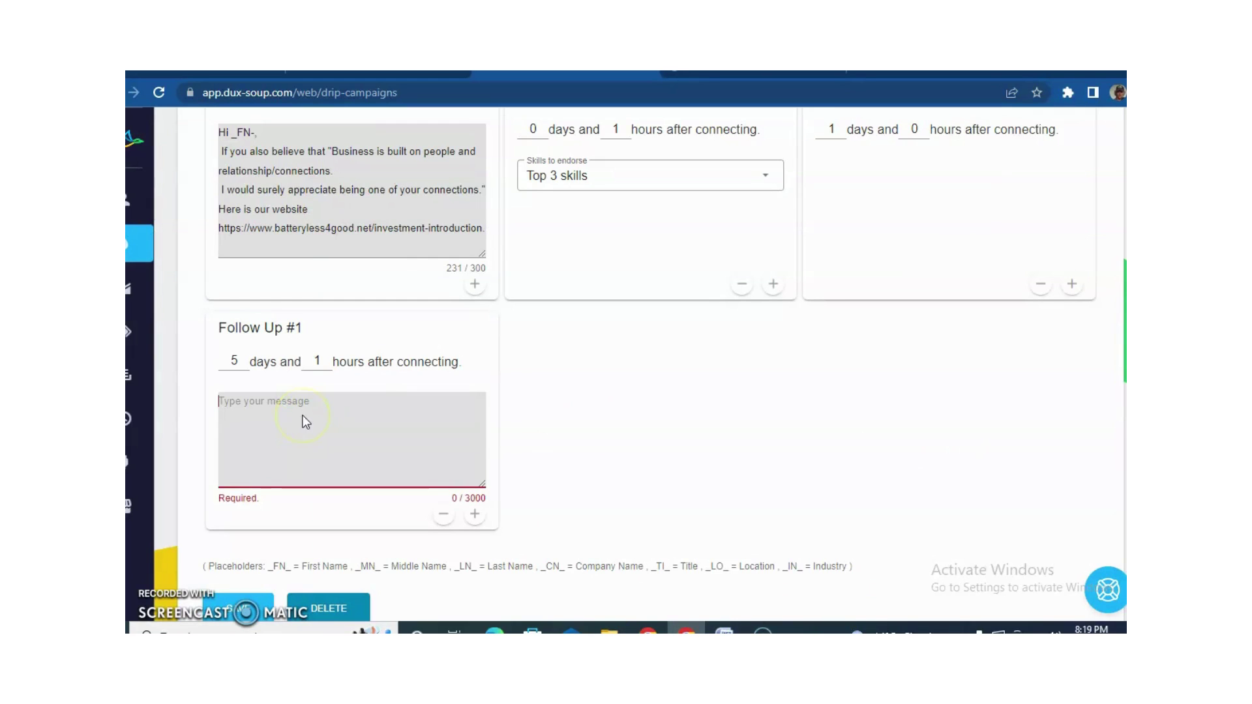
pyautogui.hotkey('ctrl', 'v')
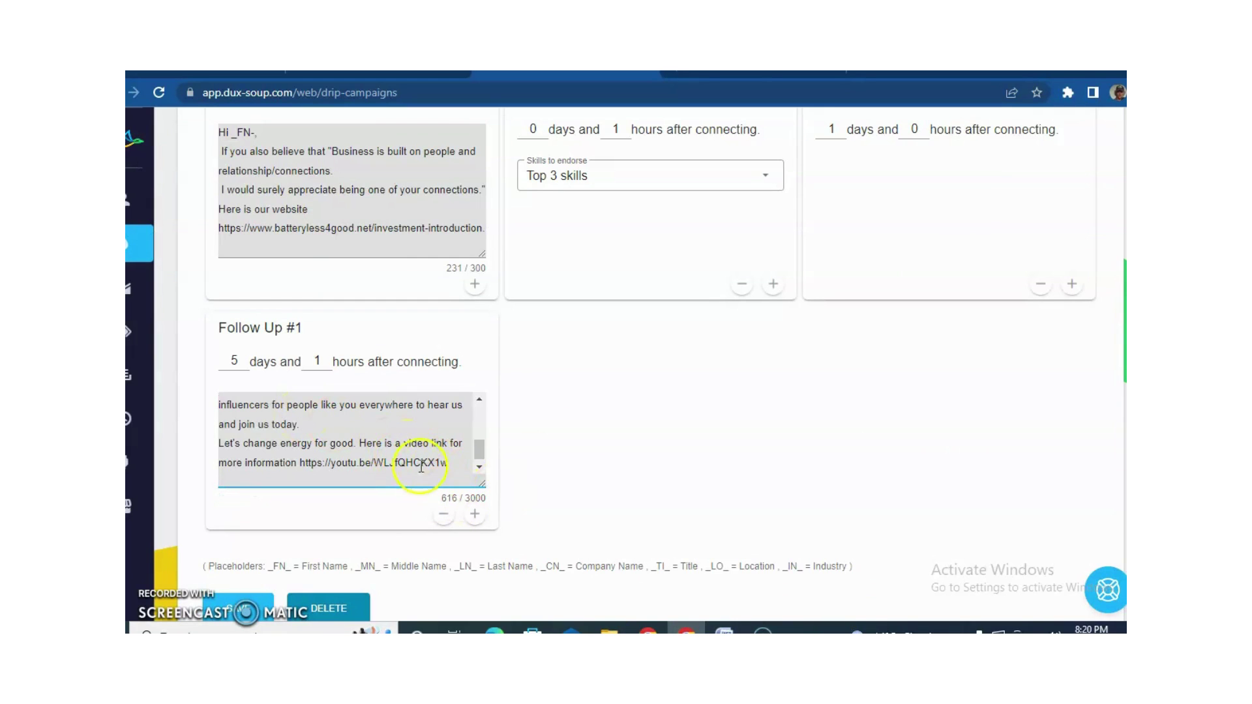
# Add Follow Up #2 and Follow Up #3 actions behind the first follow-up and remove both again.
pyautogui.click(478, 515)
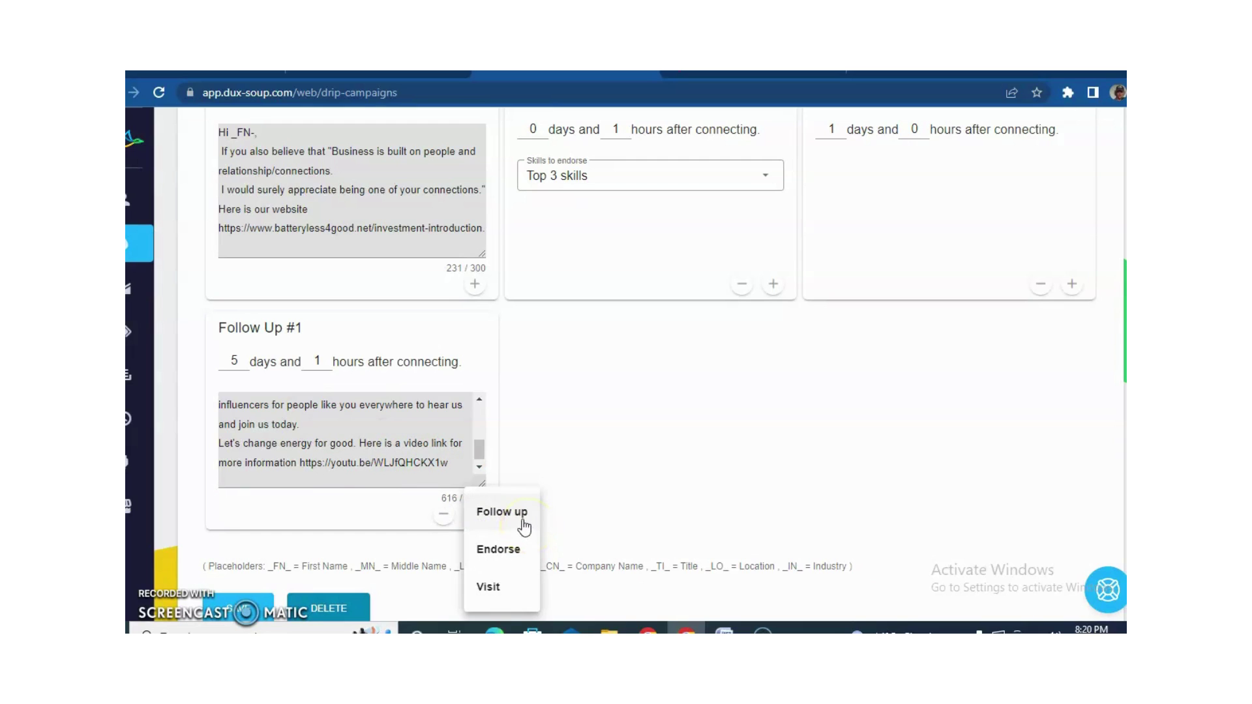
pyautogui.click(517, 515)
pyautogui.click(776, 518)
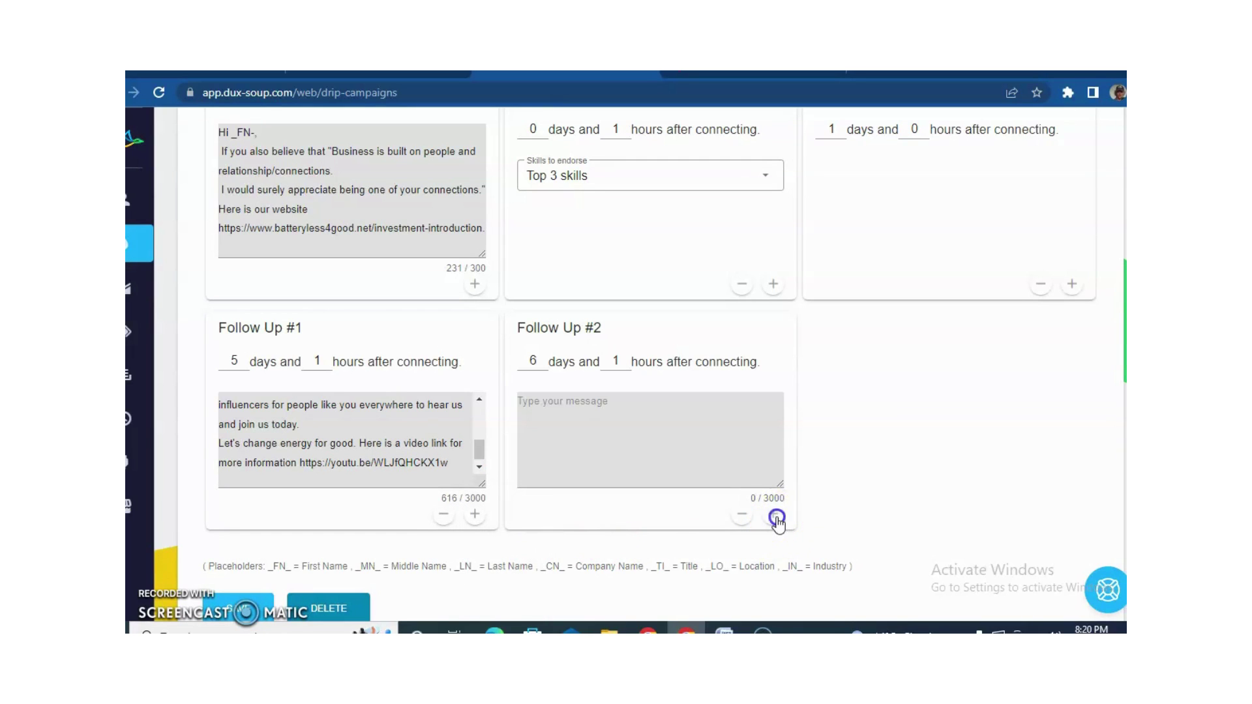
pyautogui.click(794, 513)
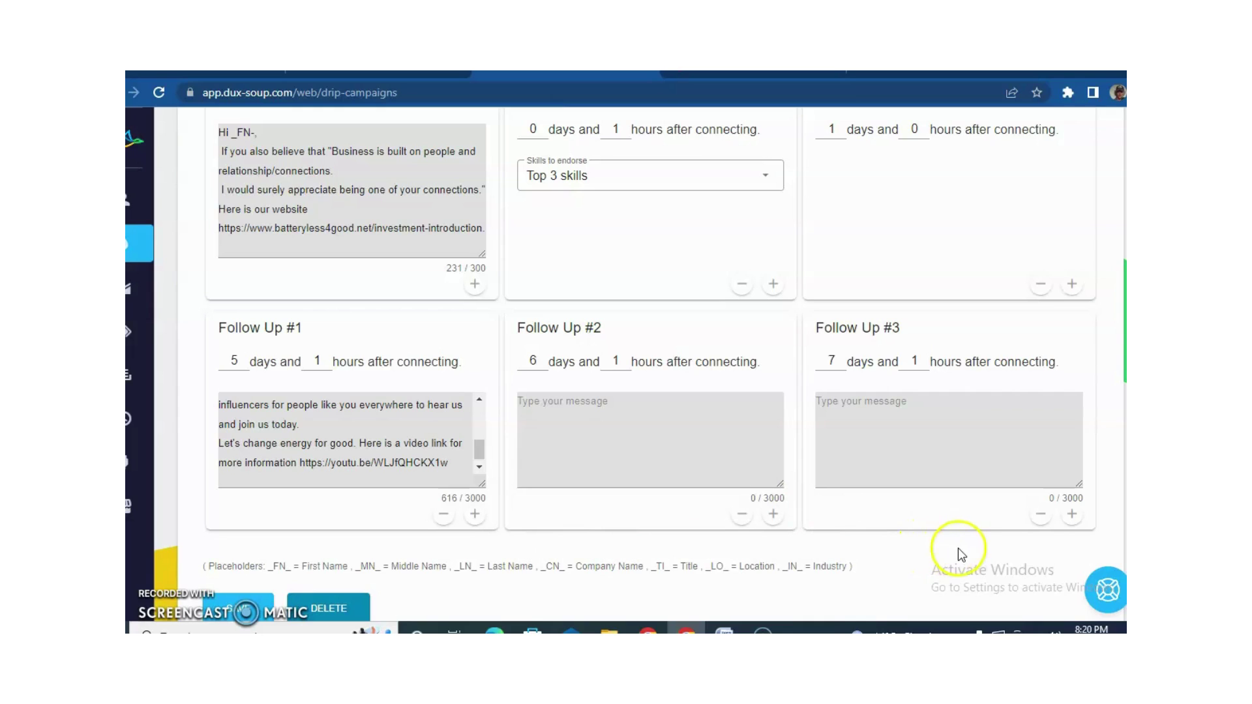
pyautogui.click(1066, 521)
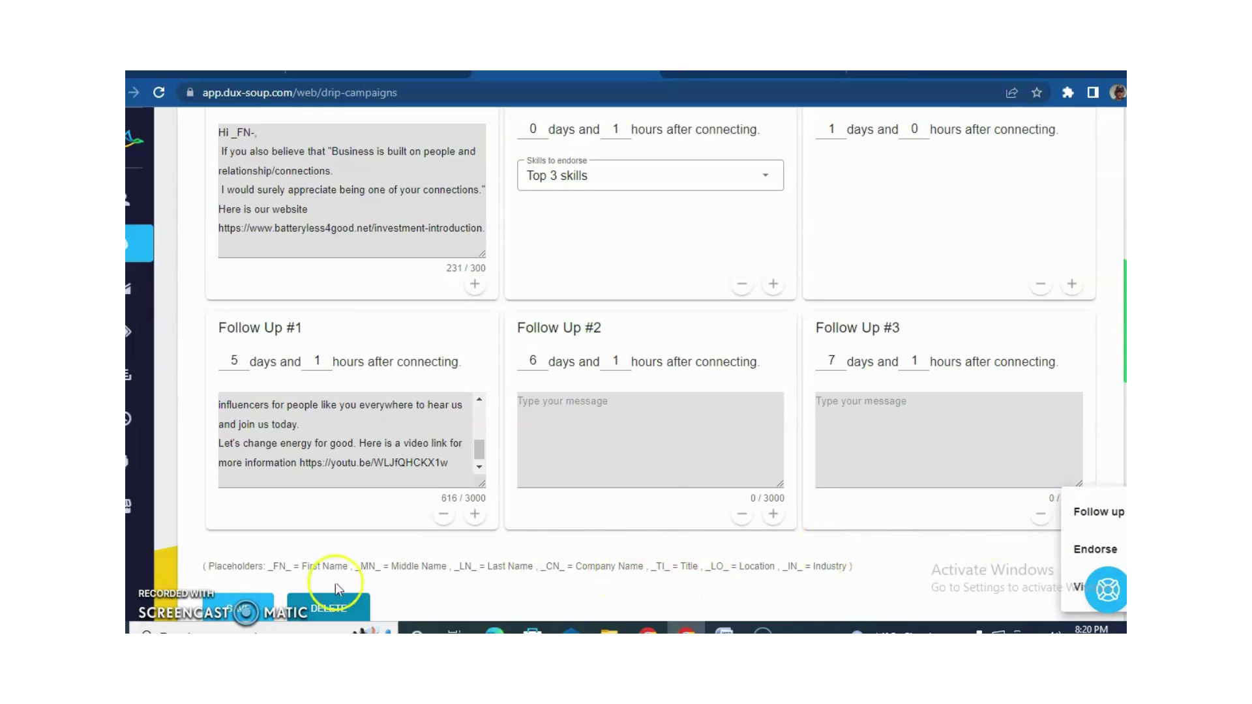
pyautogui.click(178, 586)
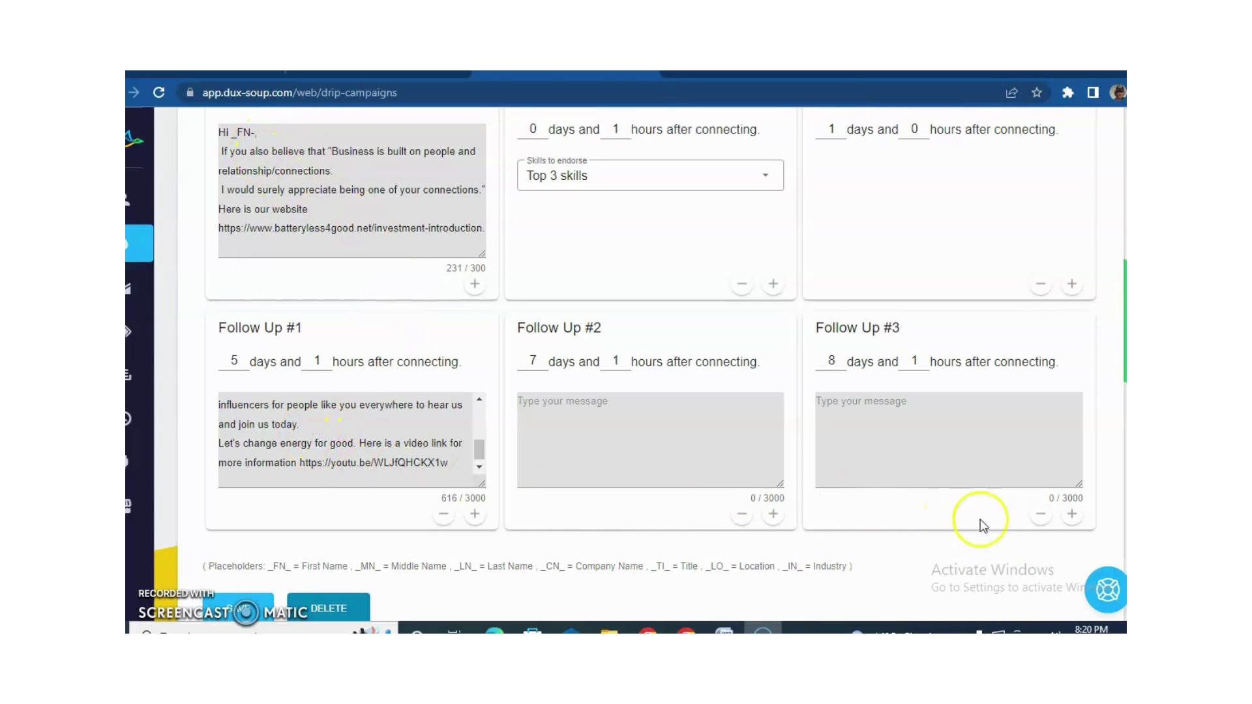
pyautogui.click(1037, 519)
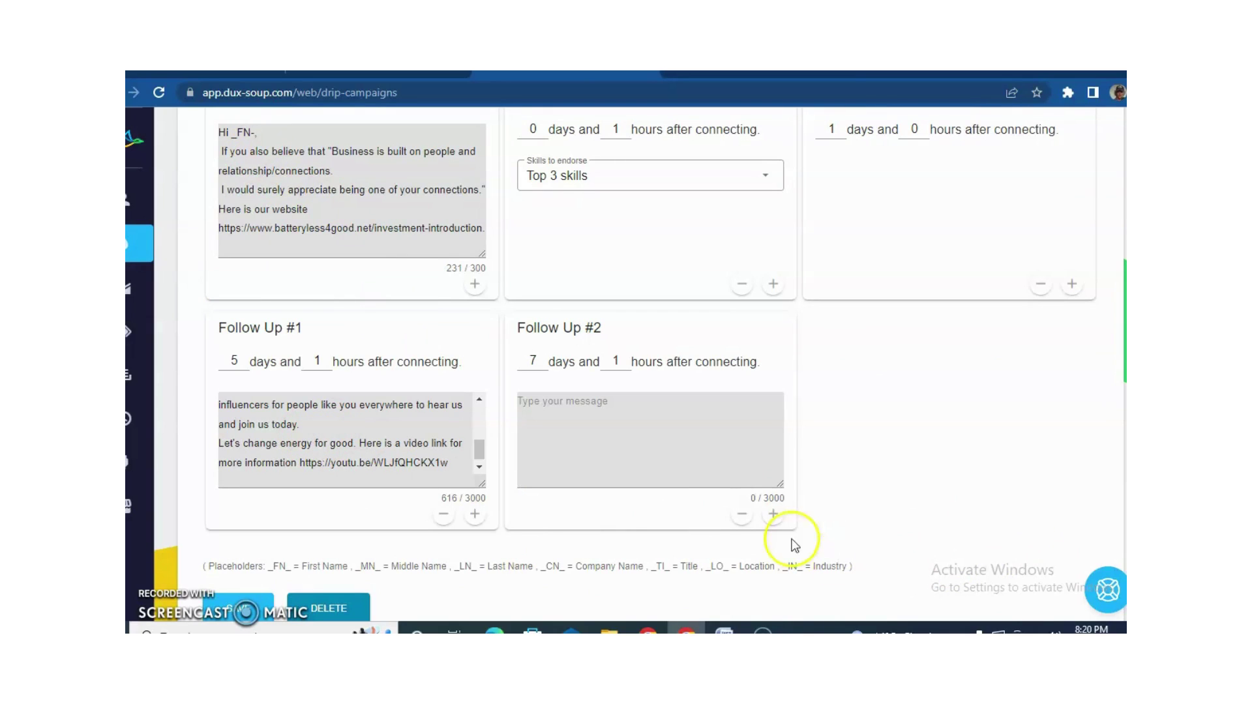
pyautogui.click(740, 520)
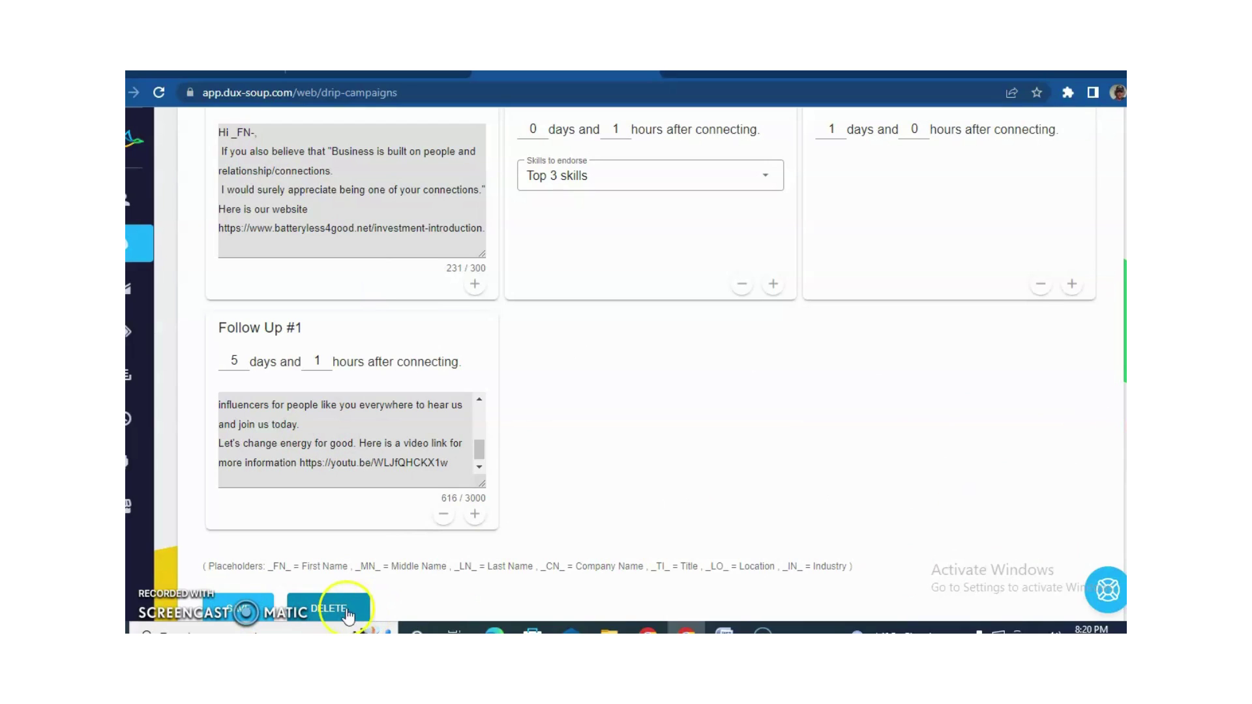
# Save the drip campaign with its connection request, endorse, visit and follow-up actions.
pyautogui.click(215, 619)
pyautogui.scroll(-2, 254, 502)
pyautogui.click(238, 489)
pyautogui.click(219, 427)
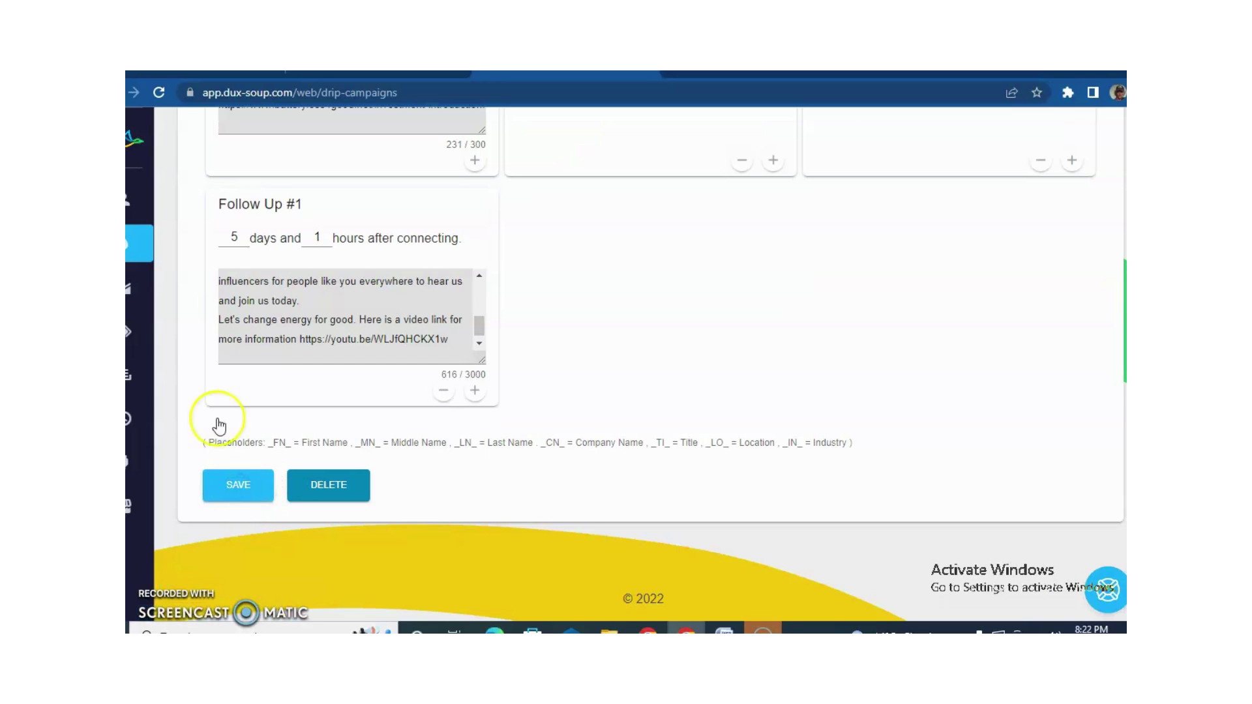
# Open the Funnel Flow page, check the available campaigns, and set the date range to All.
pyautogui.moveTo(144, 247)
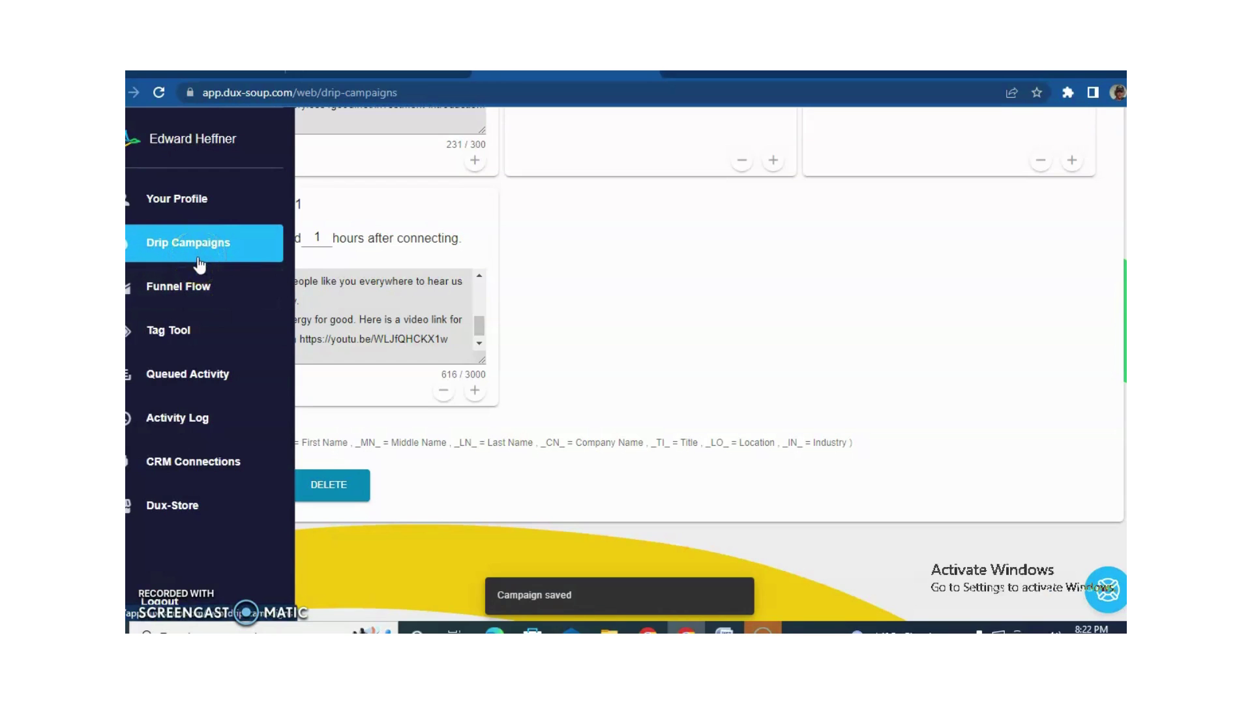
pyautogui.click(215, 290)
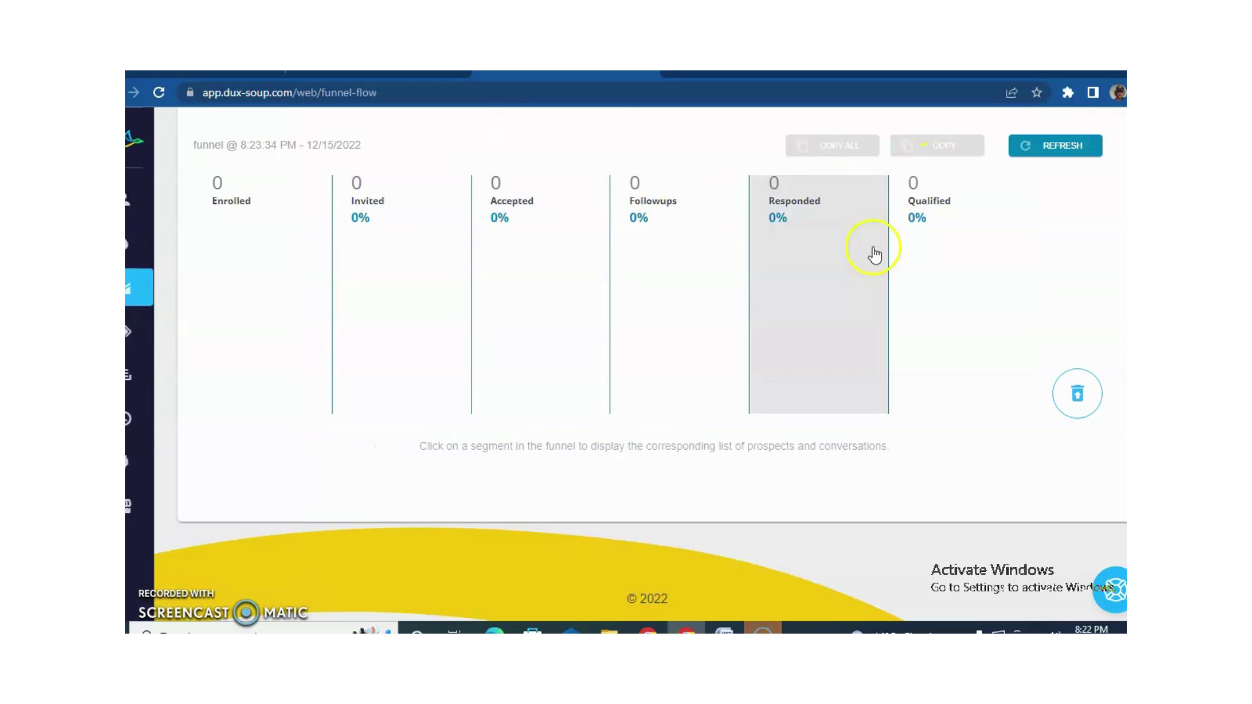
pyautogui.scroll(3, 922, 145)
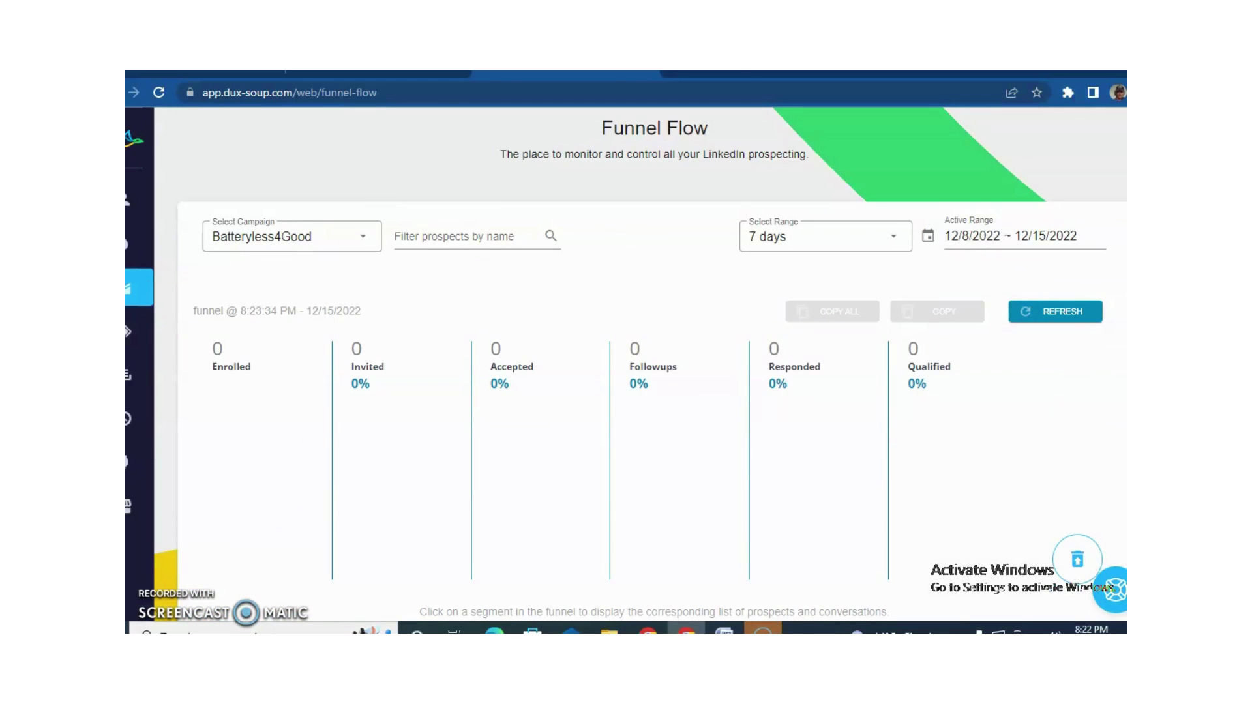
pyautogui.click(367, 243)
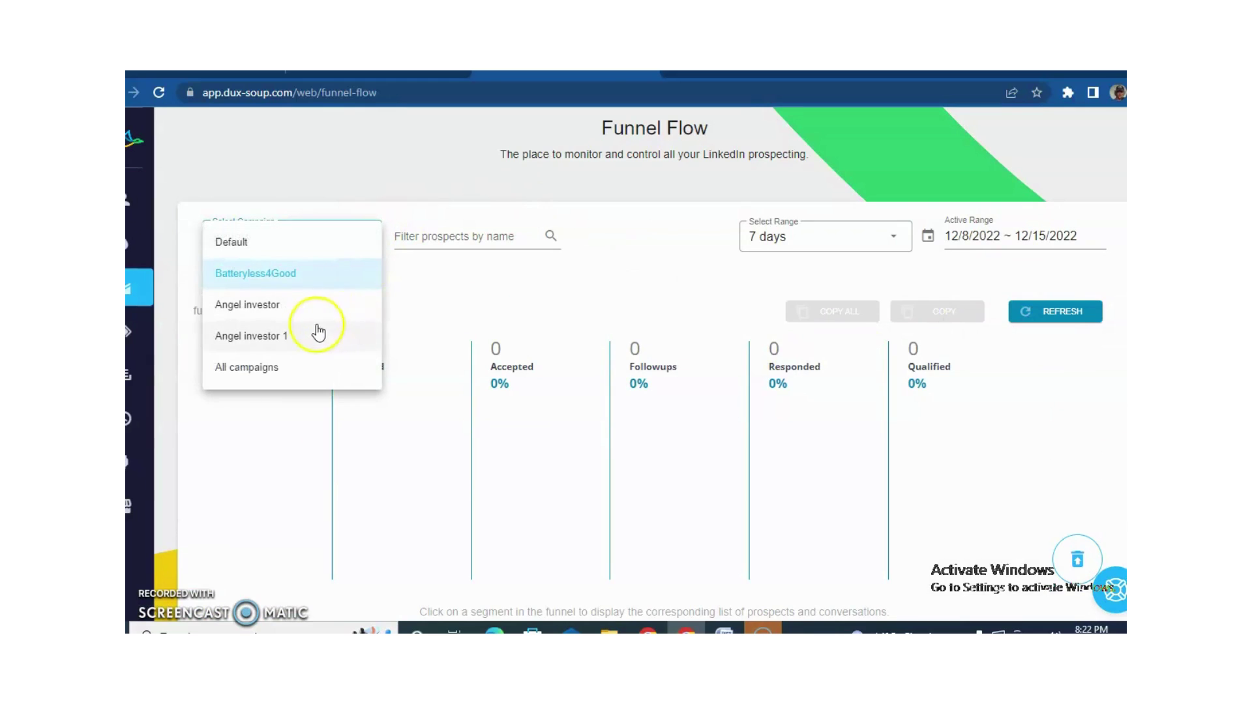
pyautogui.click(889, 237)
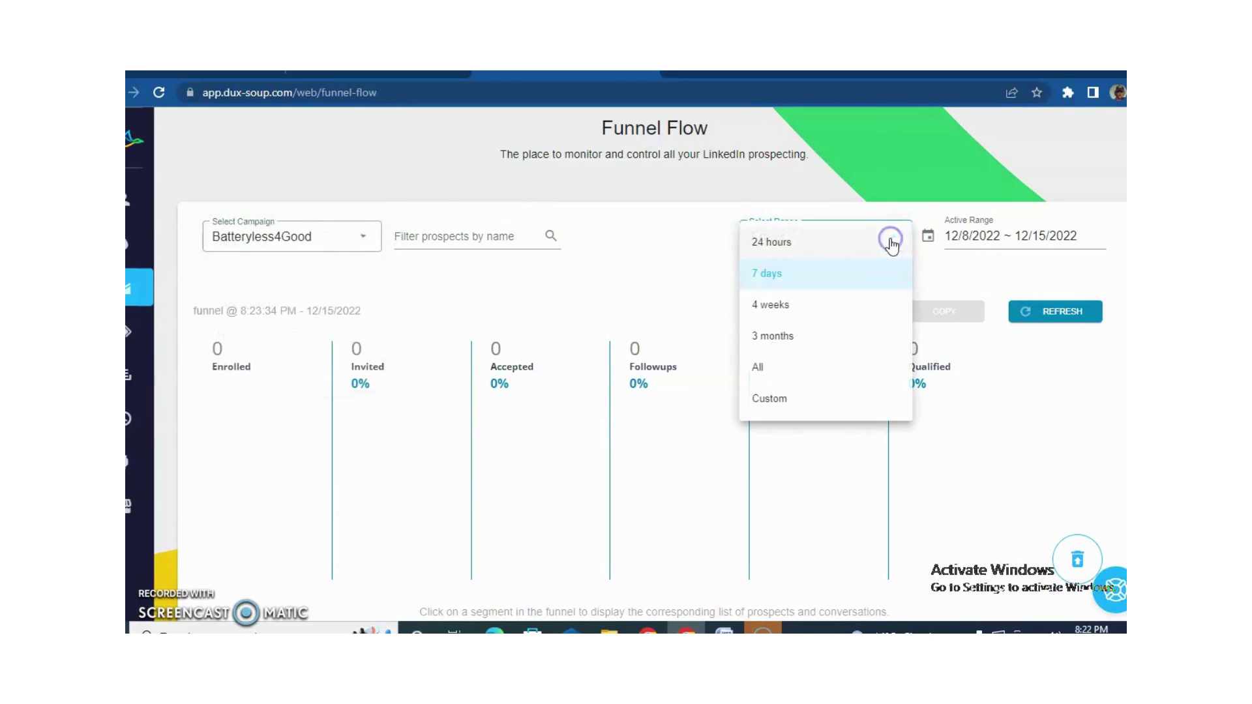
pyautogui.click(813, 389)
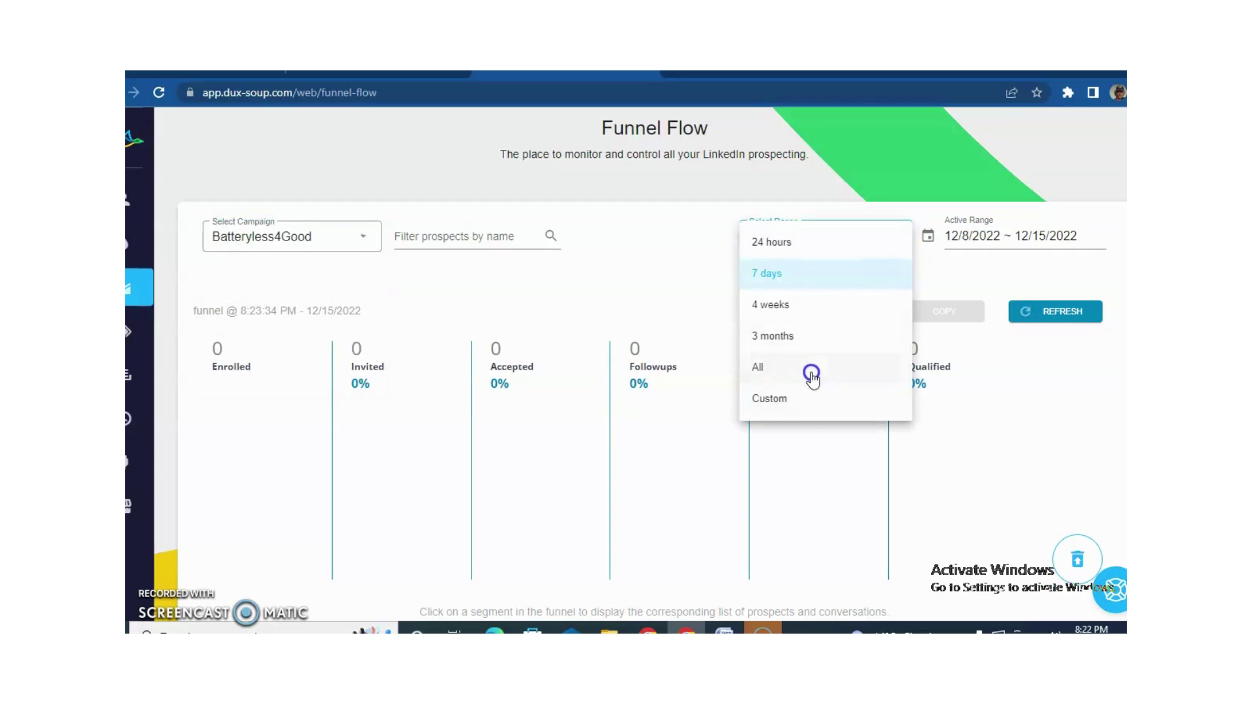
pyautogui.click(812, 373)
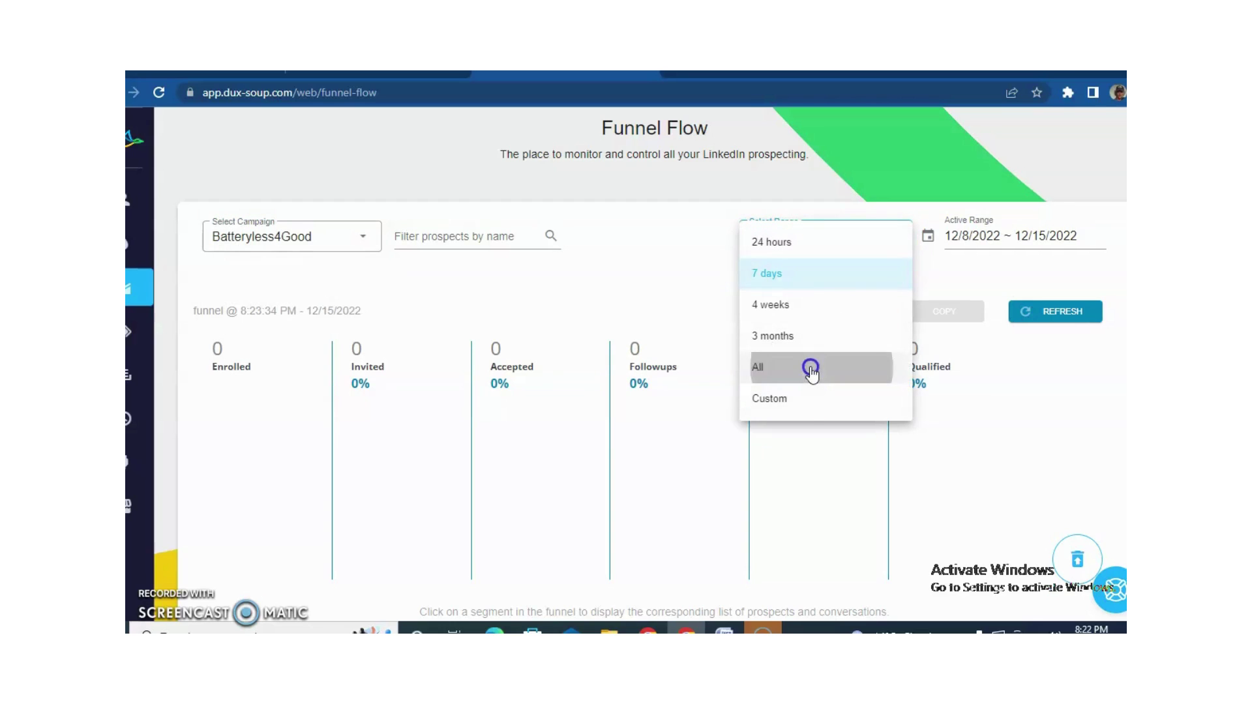
pyautogui.click(557, 455)
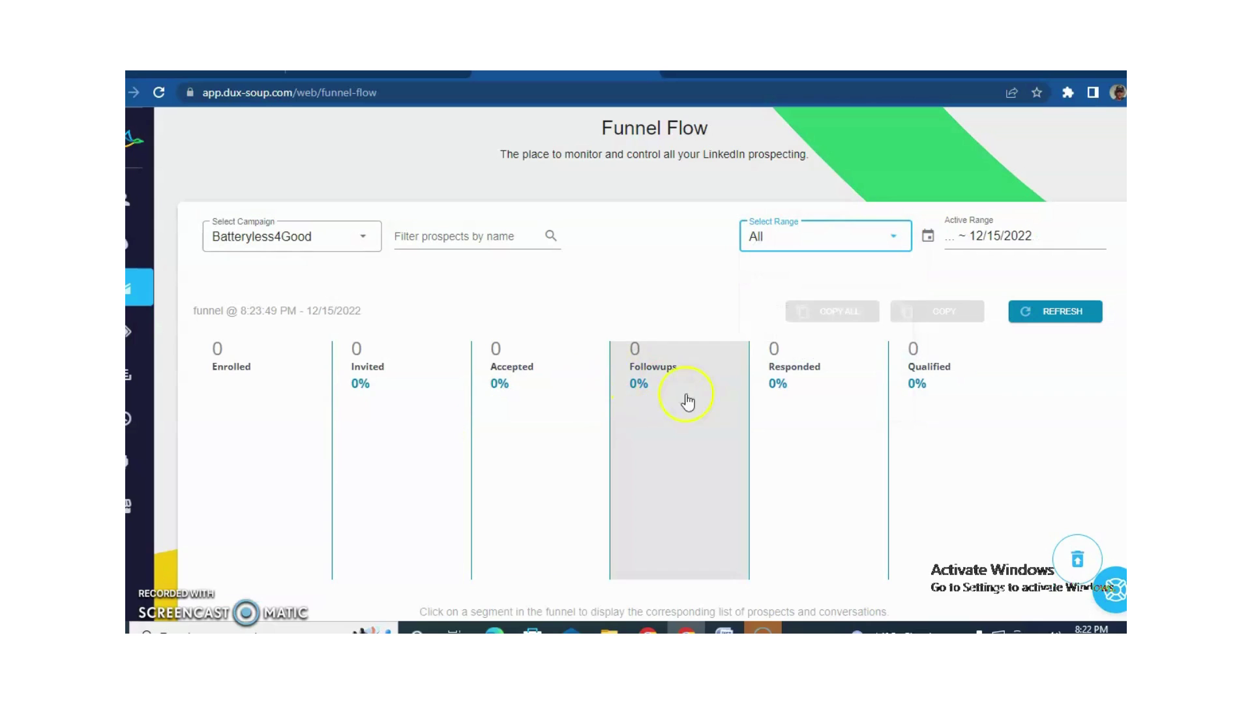
# Show the funnel for All campaigns and examine its segments, prospects and campaign choices.
pyautogui.click(364, 241)
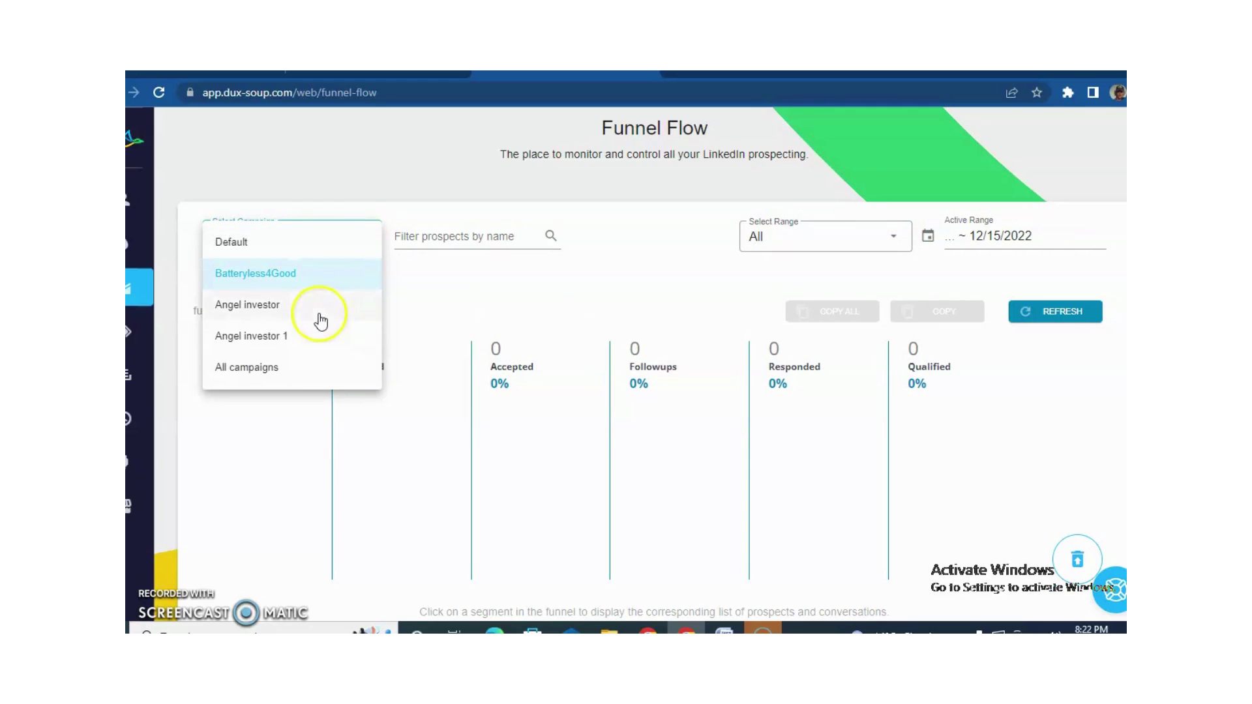
pyautogui.click(297, 363)
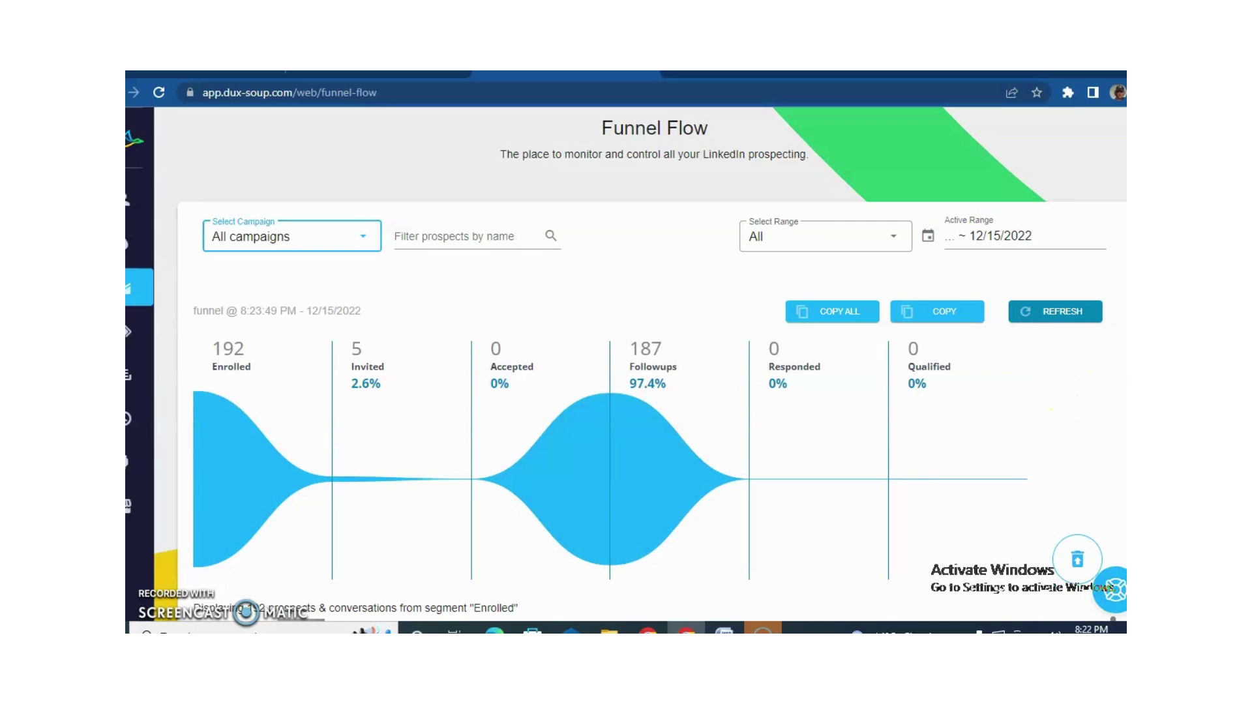
pyautogui.scroll(-1, 652, 370)
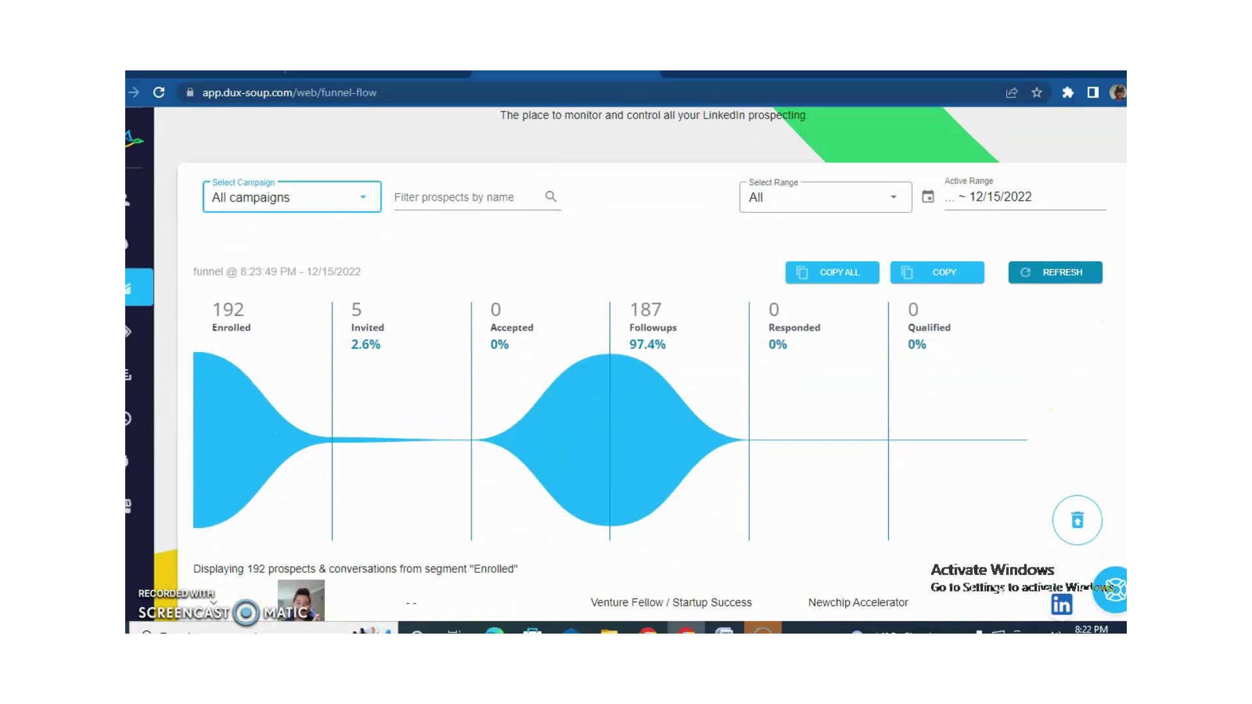
pyautogui.click(353, 197)
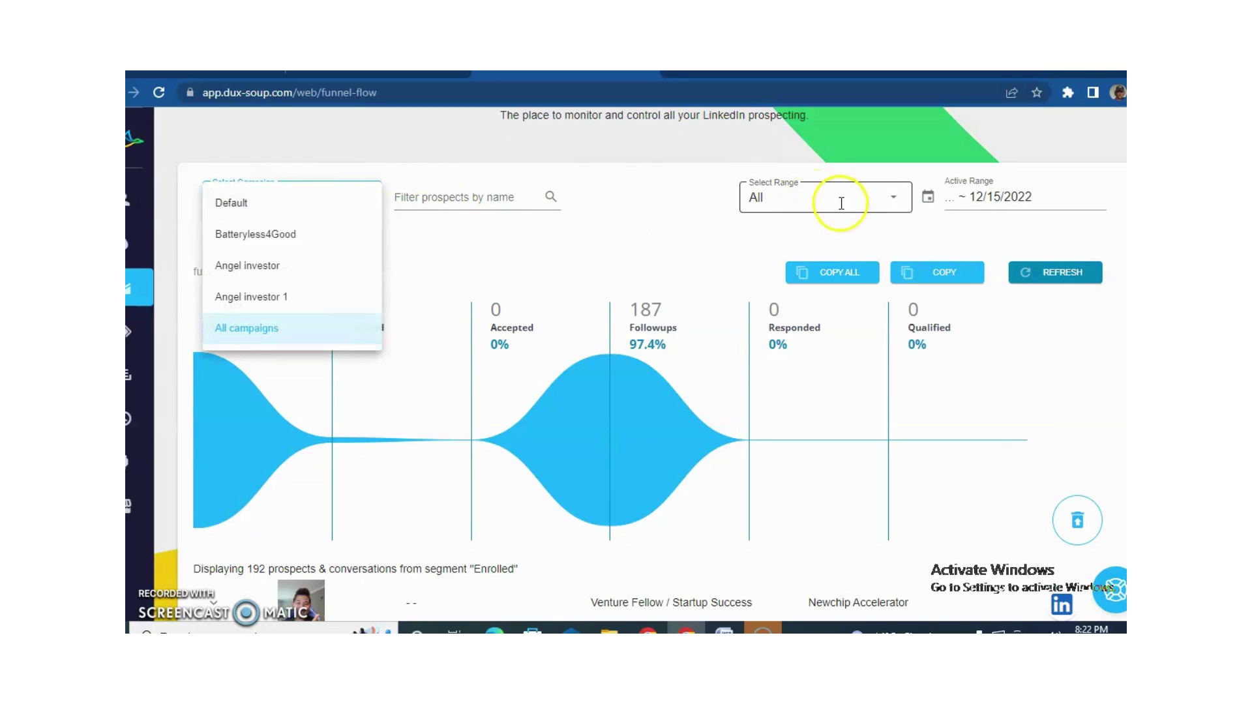
pyautogui.click(475, 259)
# Open the Tag Tool page to examine its tag filters and export options.
pyautogui.moveTo(140, 329)
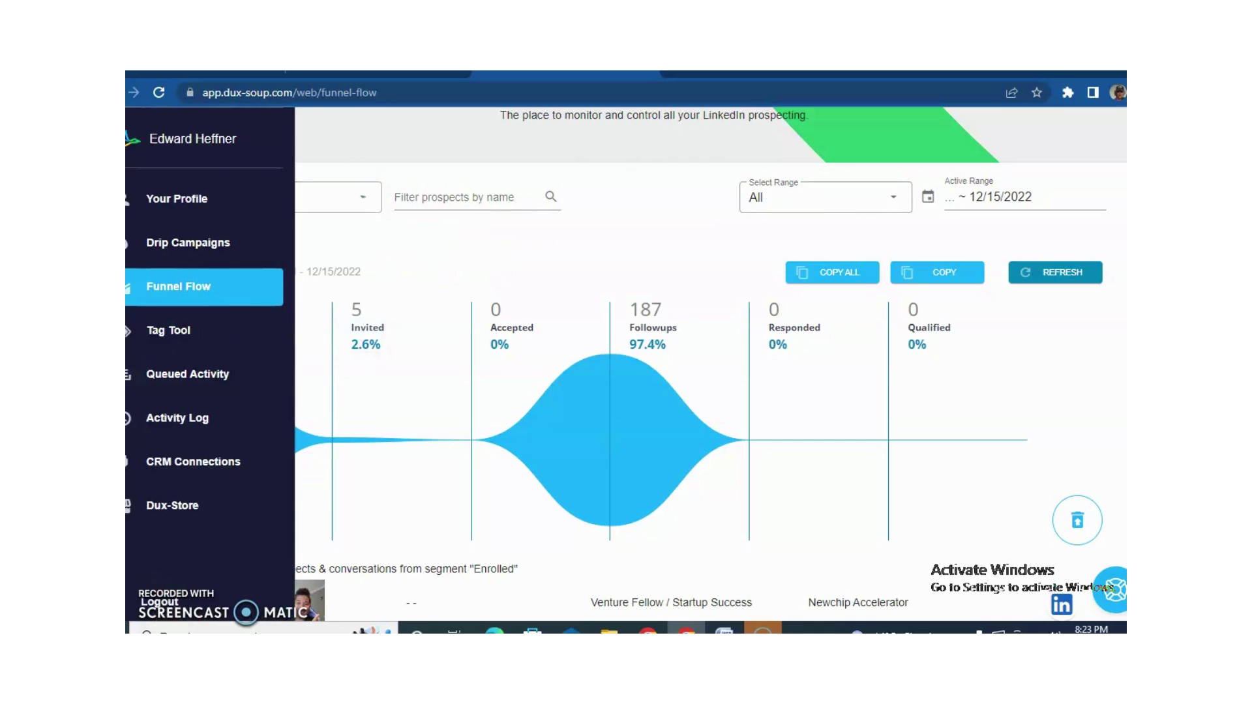
pyautogui.click(153, 348)
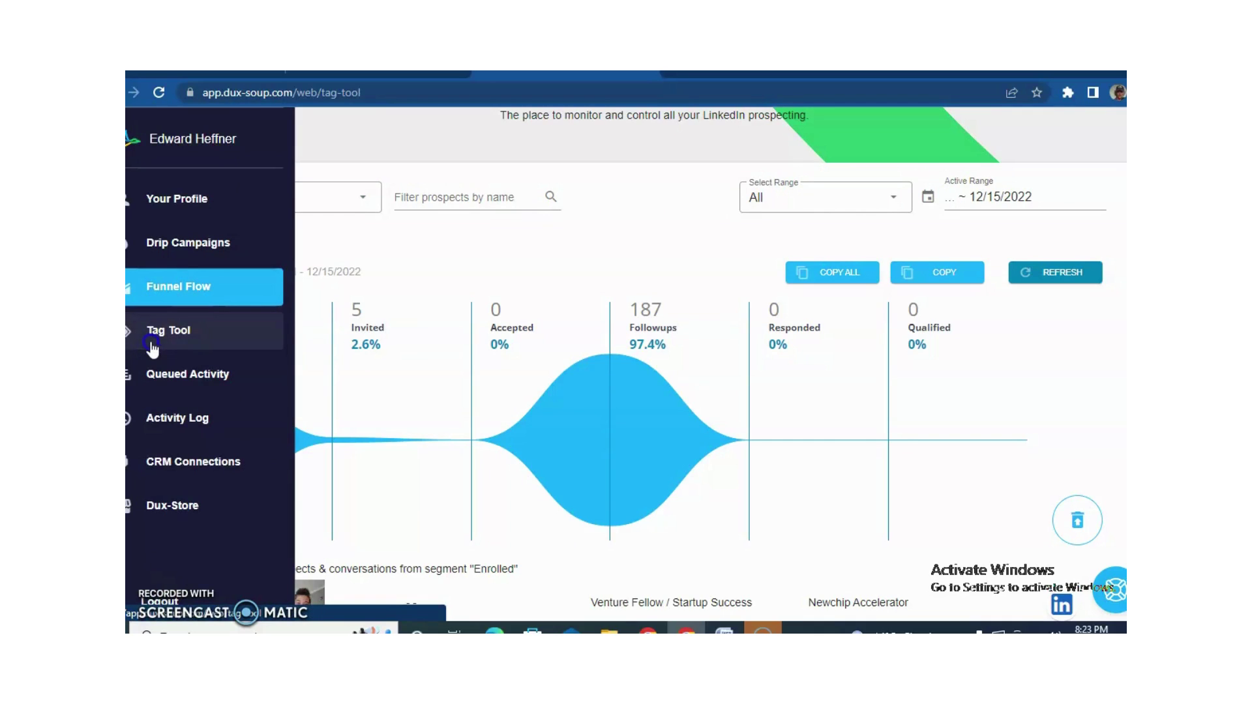
pyautogui.click(193, 346)
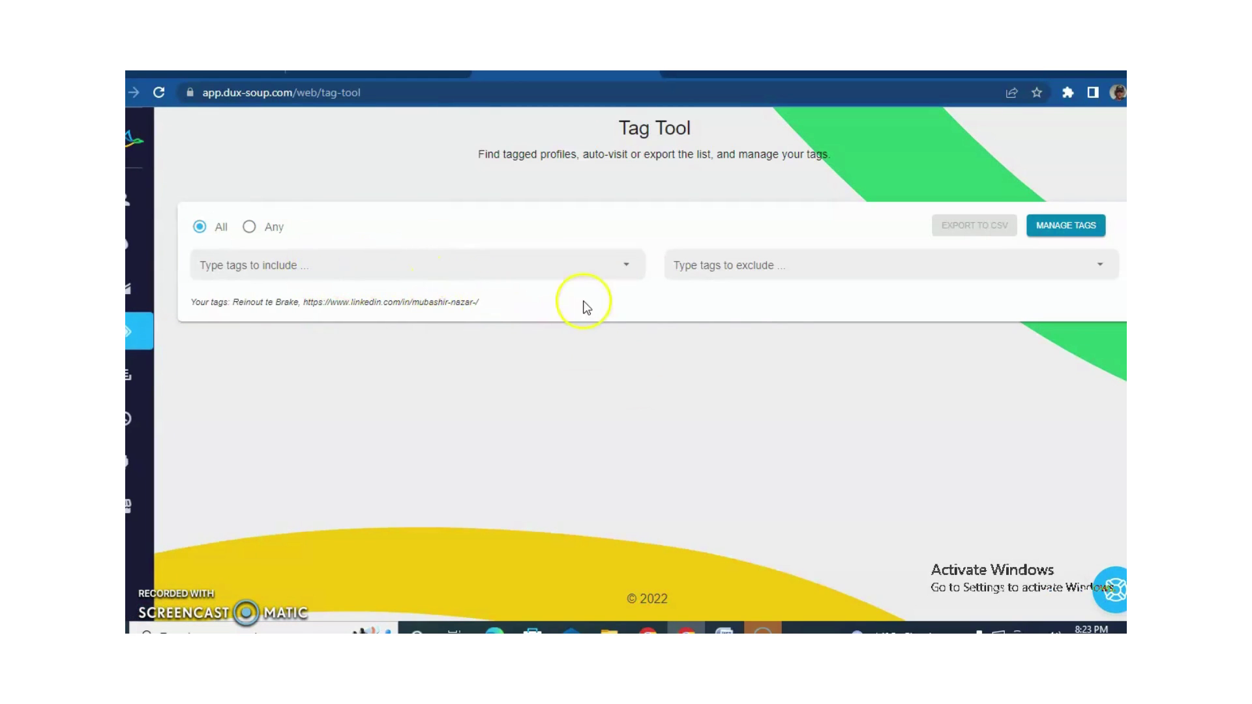
# Open the Queued Activity page and set its campaign filter to Show all.
pyautogui.moveTo(154, 385)
pyautogui.click(162, 390)
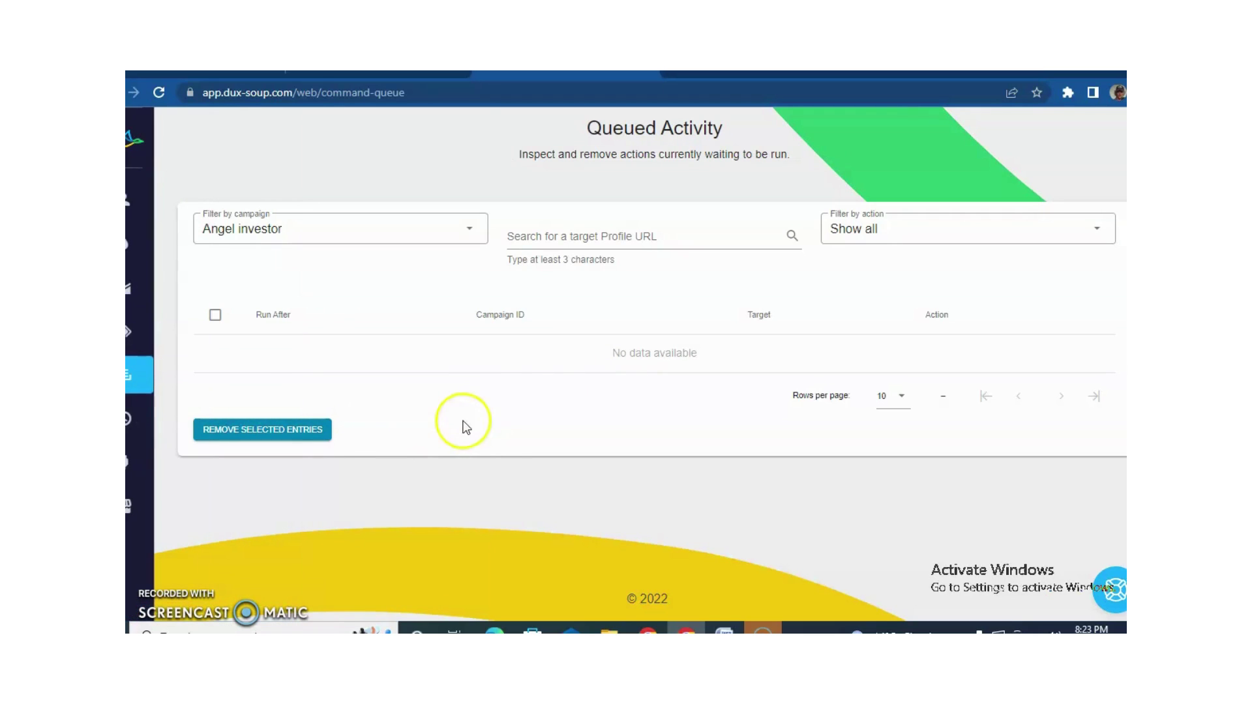
pyautogui.click(472, 228)
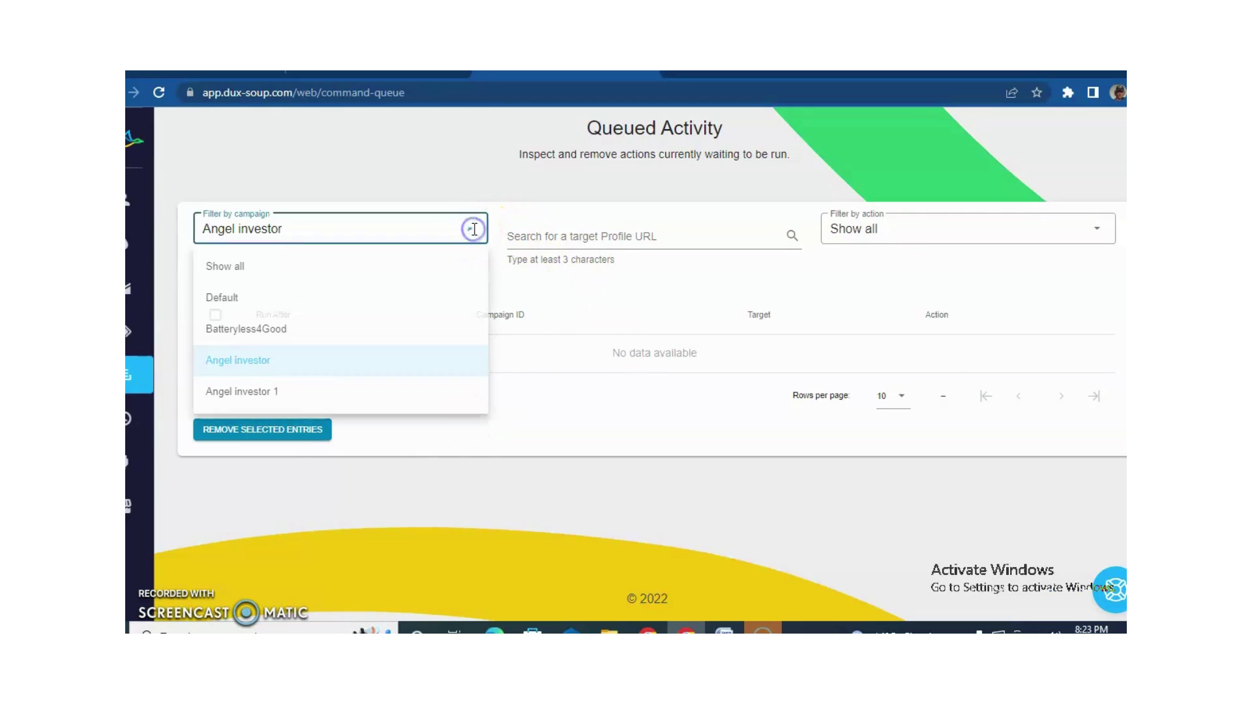
pyautogui.click(438, 266)
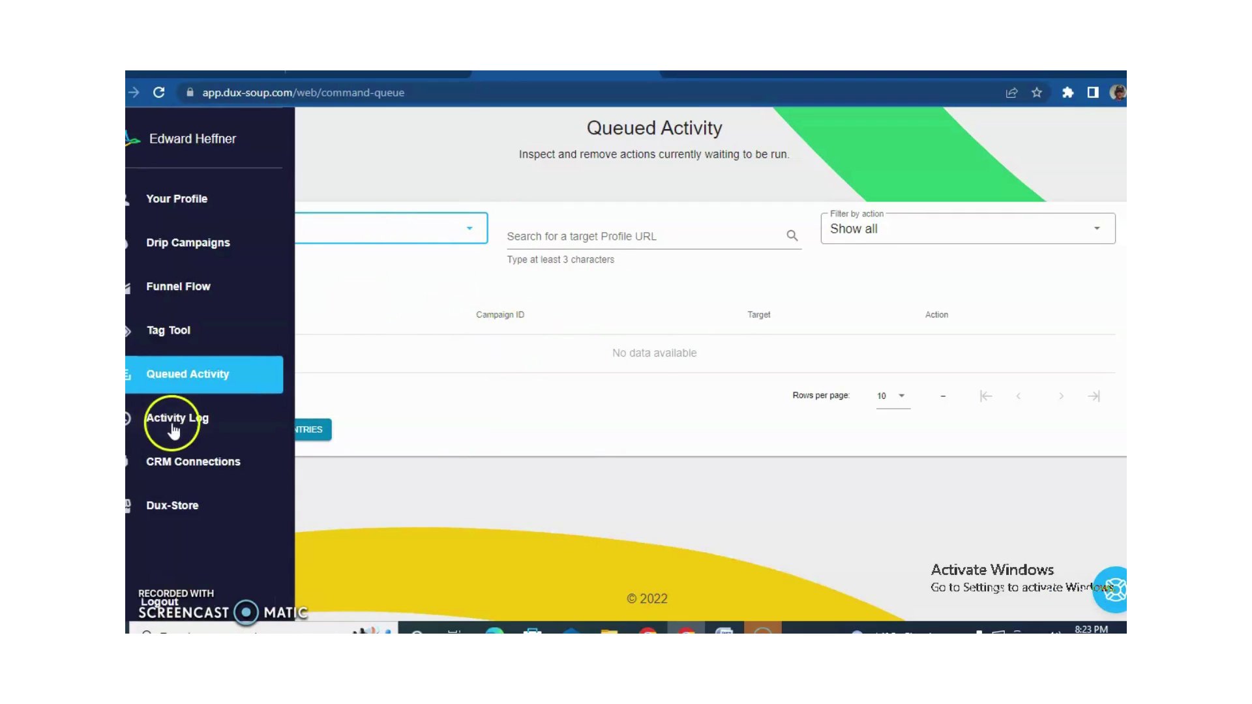
# Open the Activity Log, check the available campaign filters, and filter the entries to Successful results.
pyautogui.click(178, 424)
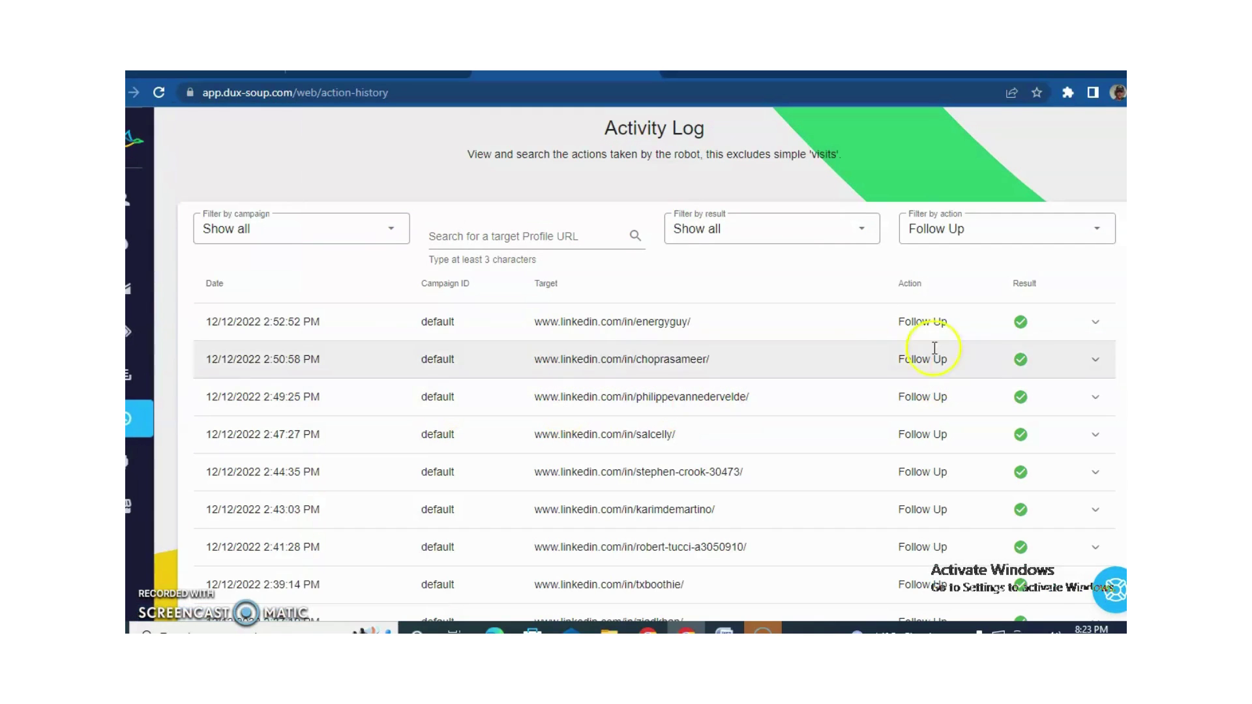
pyautogui.click(397, 230)
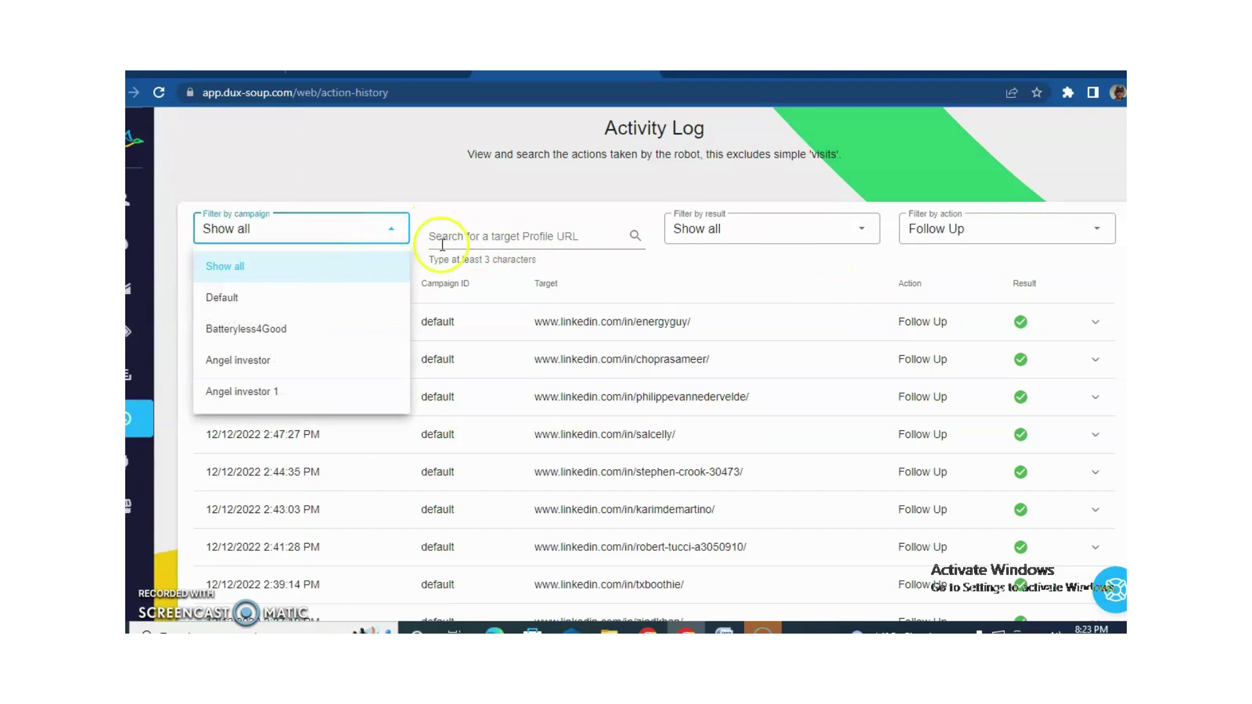
pyautogui.click(783, 238)
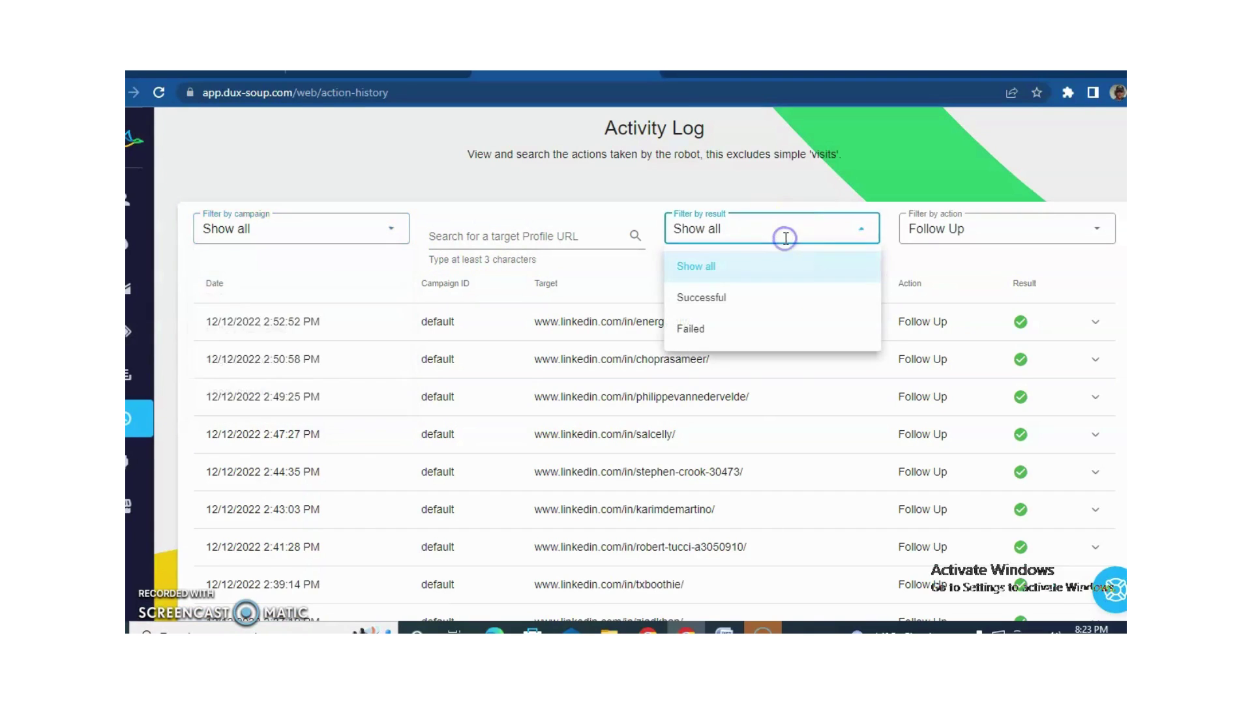
pyautogui.click(776, 295)
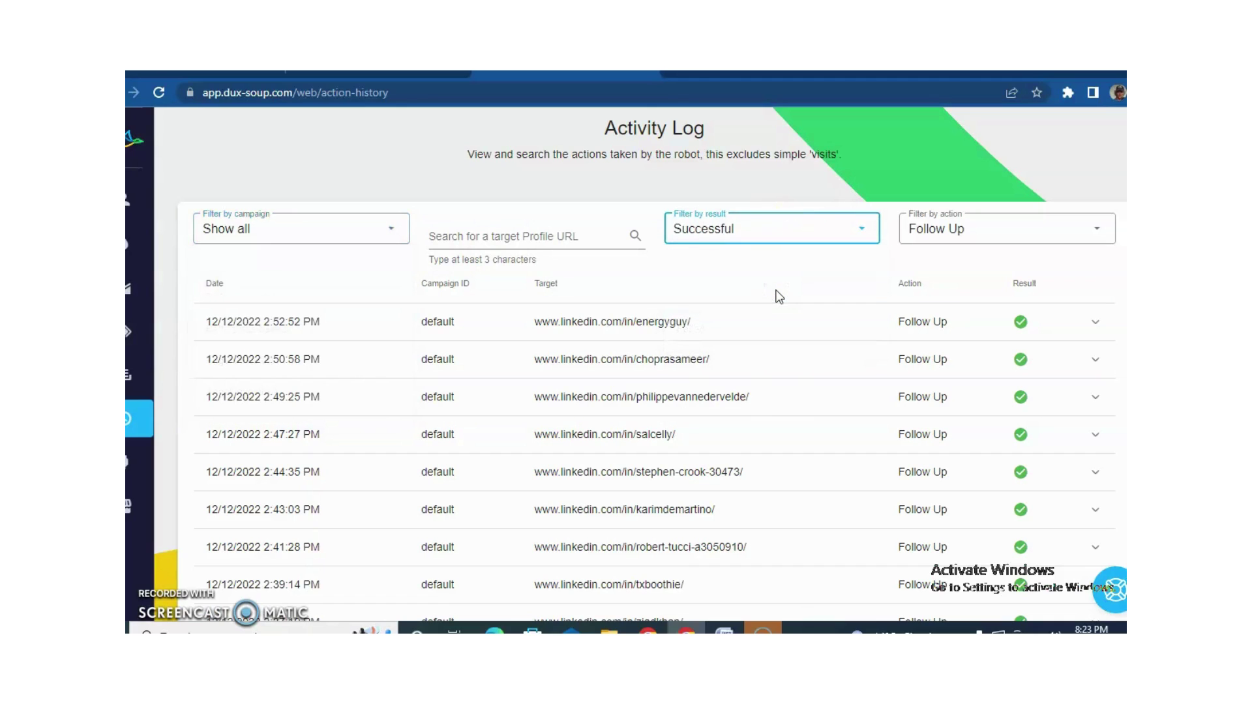
# Filter the Activity Log to Failed results and the Connection Request action.
pyautogui.click(863, 236)
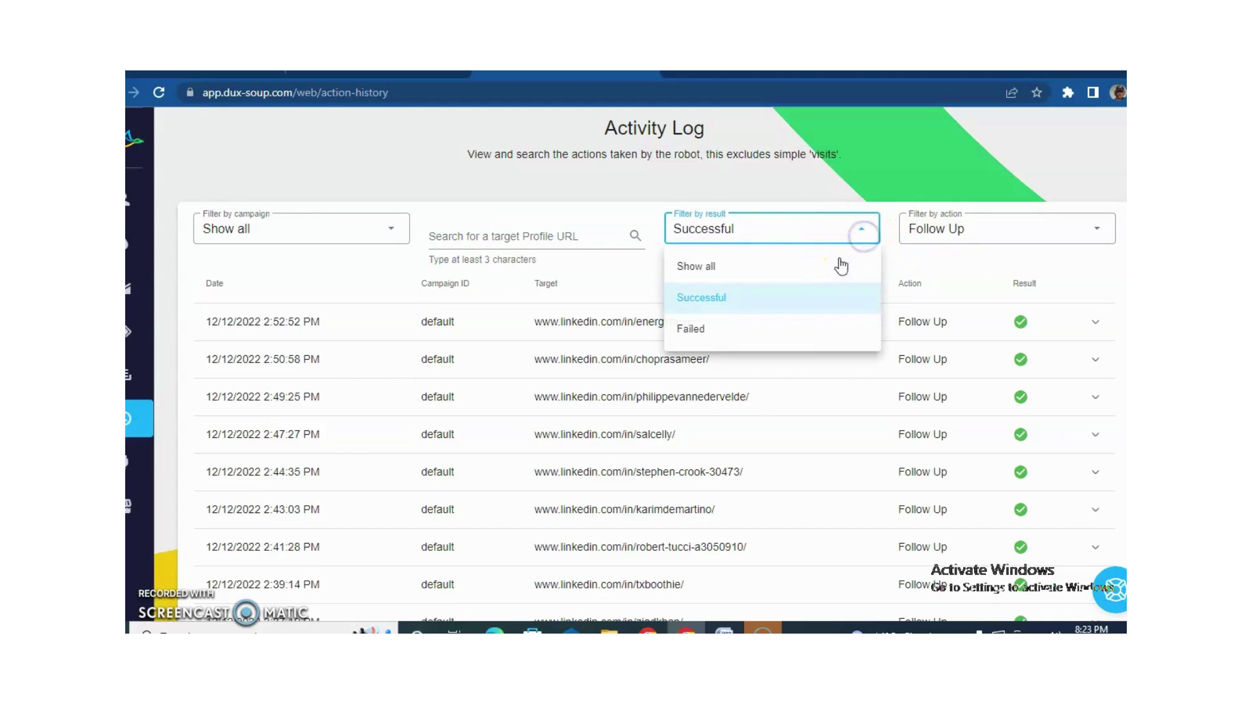
pyautogui.click(800, 324)
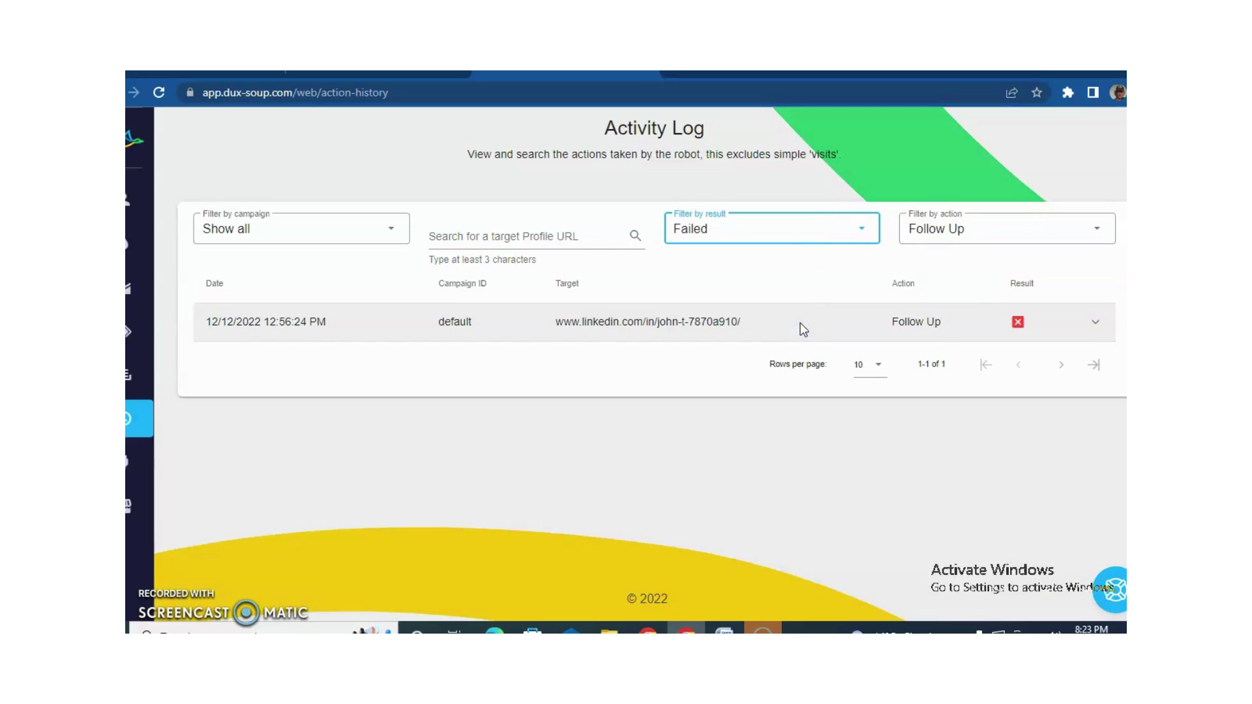
pyautogui.click(1098, 231)
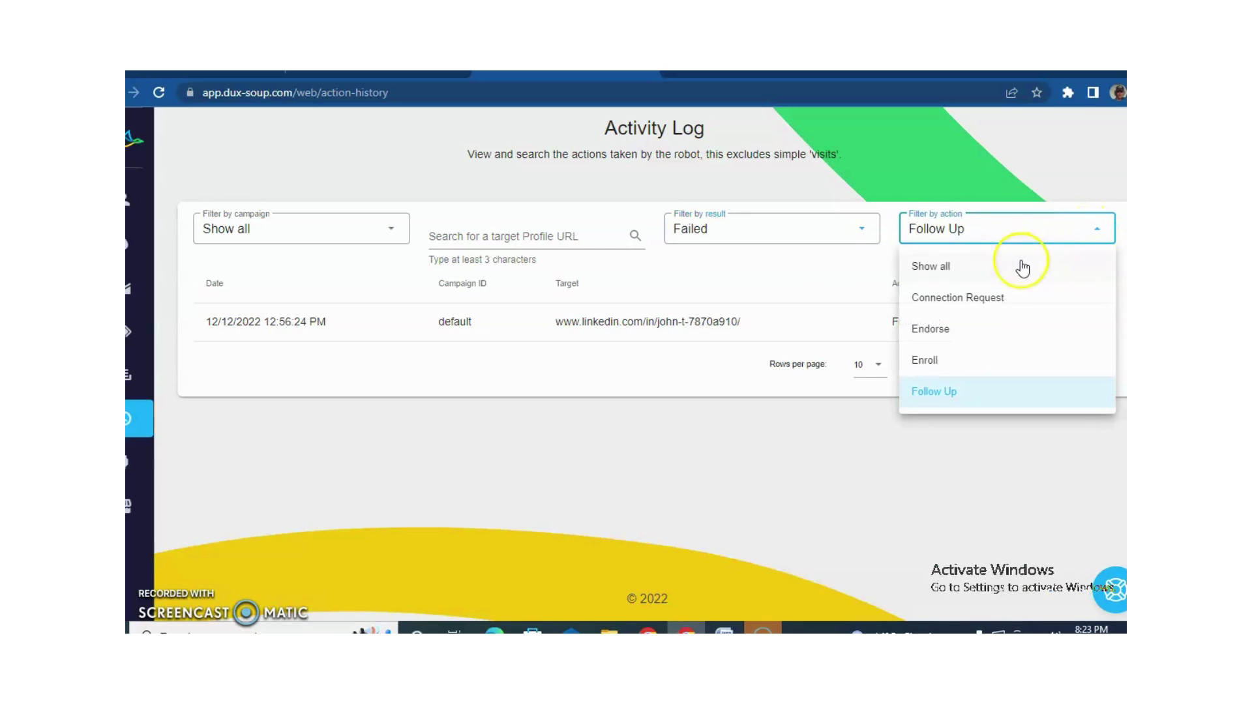
pyautogui.click(1011, 300)
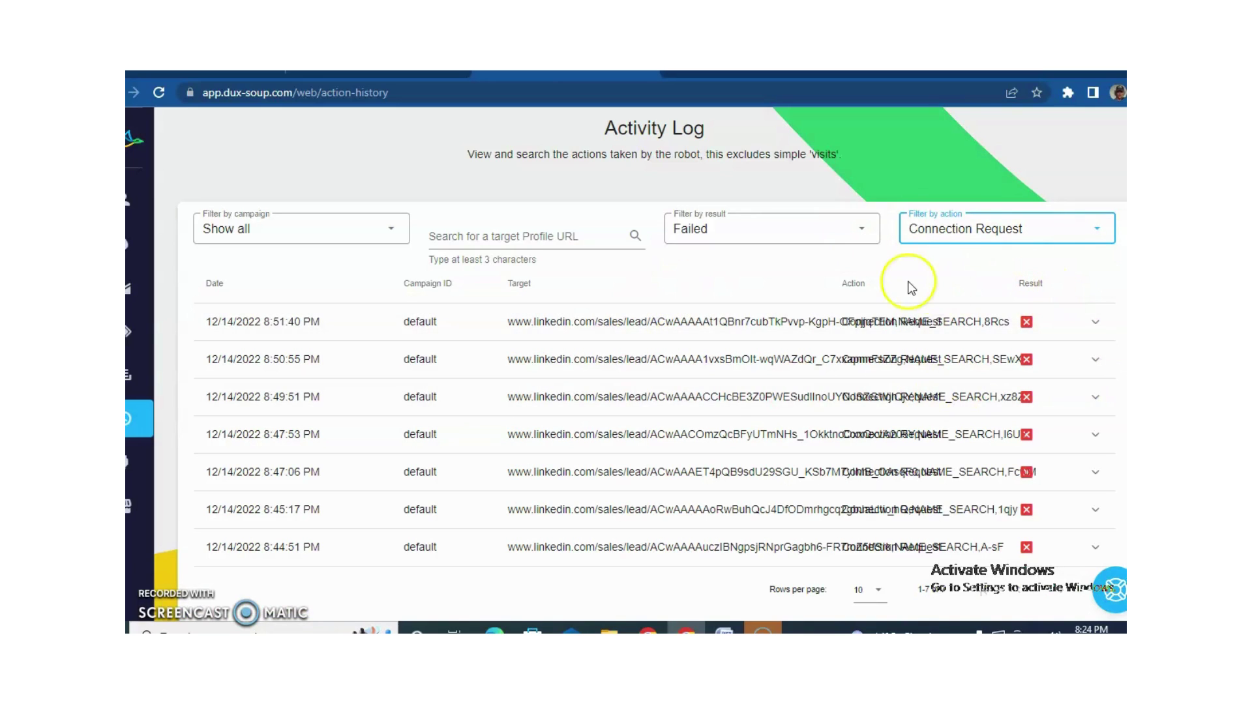
# View the account options on the CRM Connections page, and return to the Drip Campaigns list.
pyautogui.moveTo(134, 469)
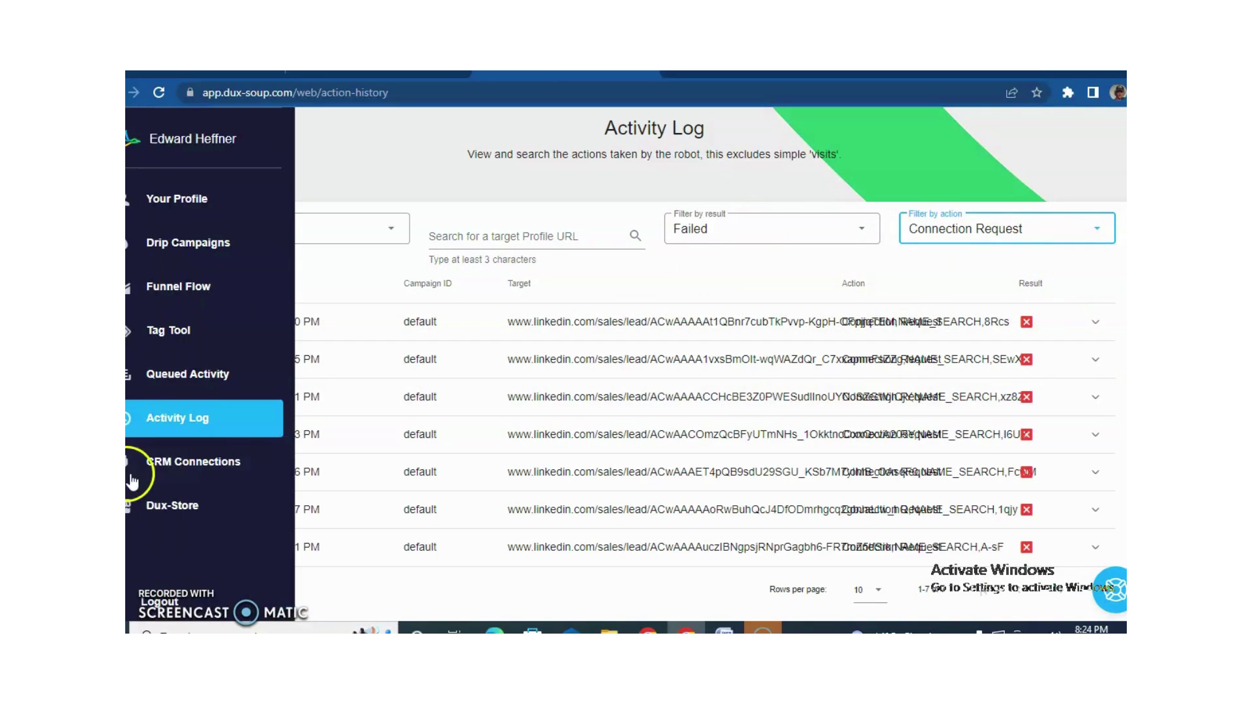
pyautogui.click(172, 478)
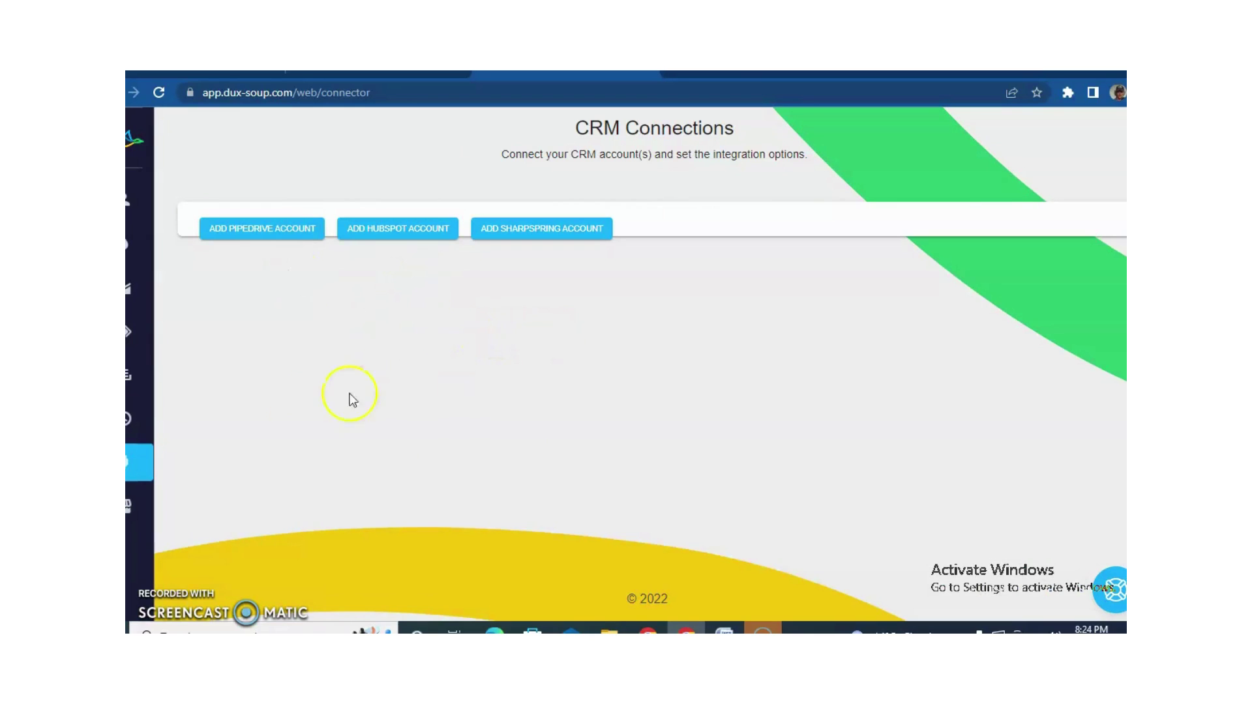
pyautogui.moveTo(138, 417)
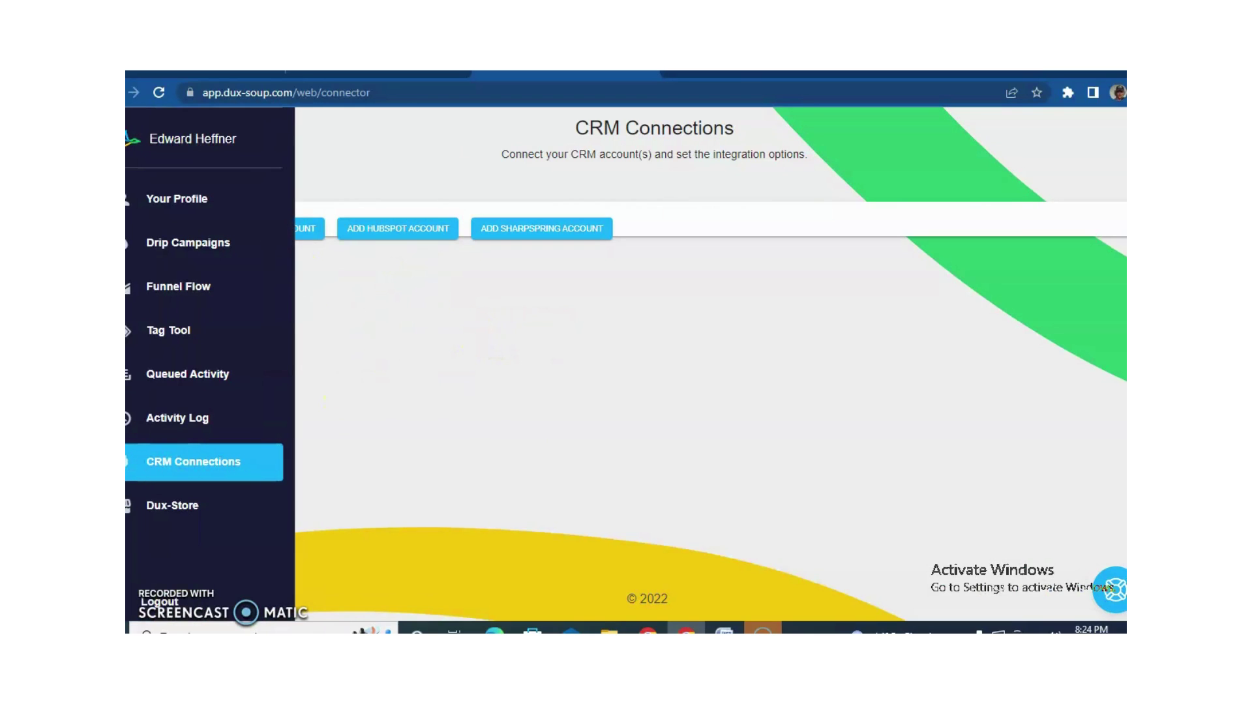
pyautogui.click(199, 255)
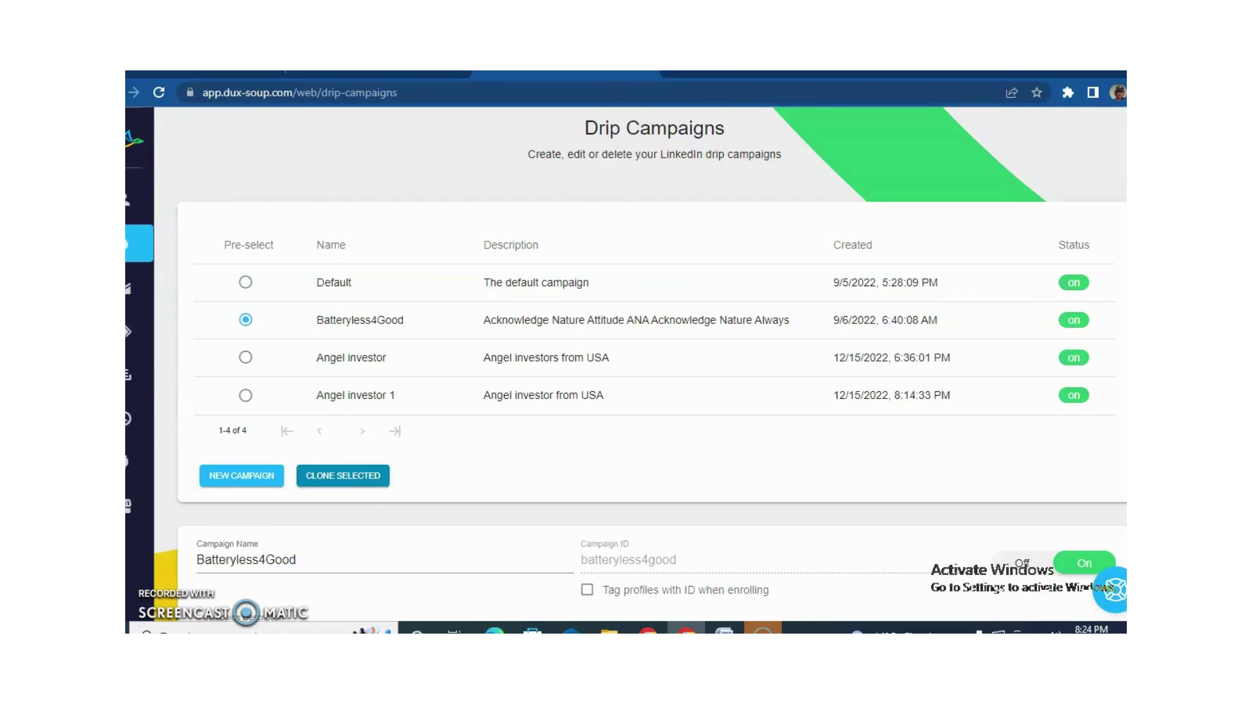
pyautogui.scroll(-1, 652, 363)
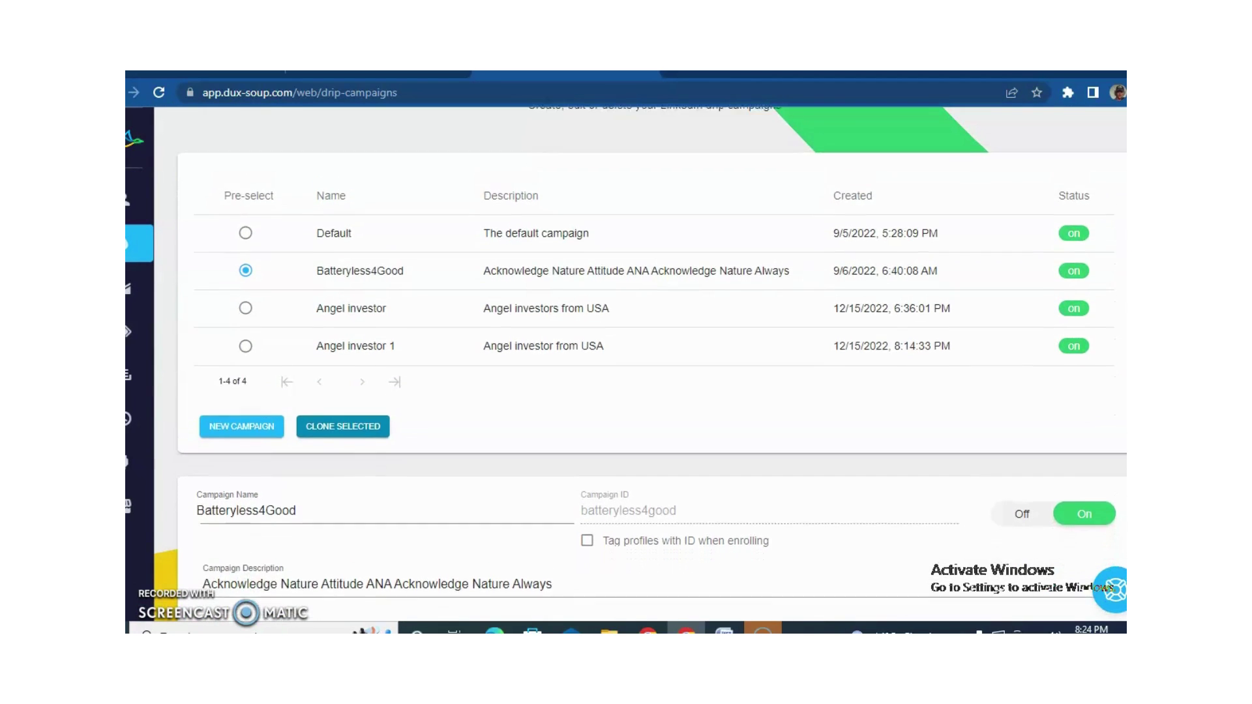
pyautogui.scroll(1, 651, 352)
# Switch to the LinkedIn angel investor search, close the open chat, and open the Dux-Soup extension's options.
pyautogui.hotkey('ctrl', 'Tab')
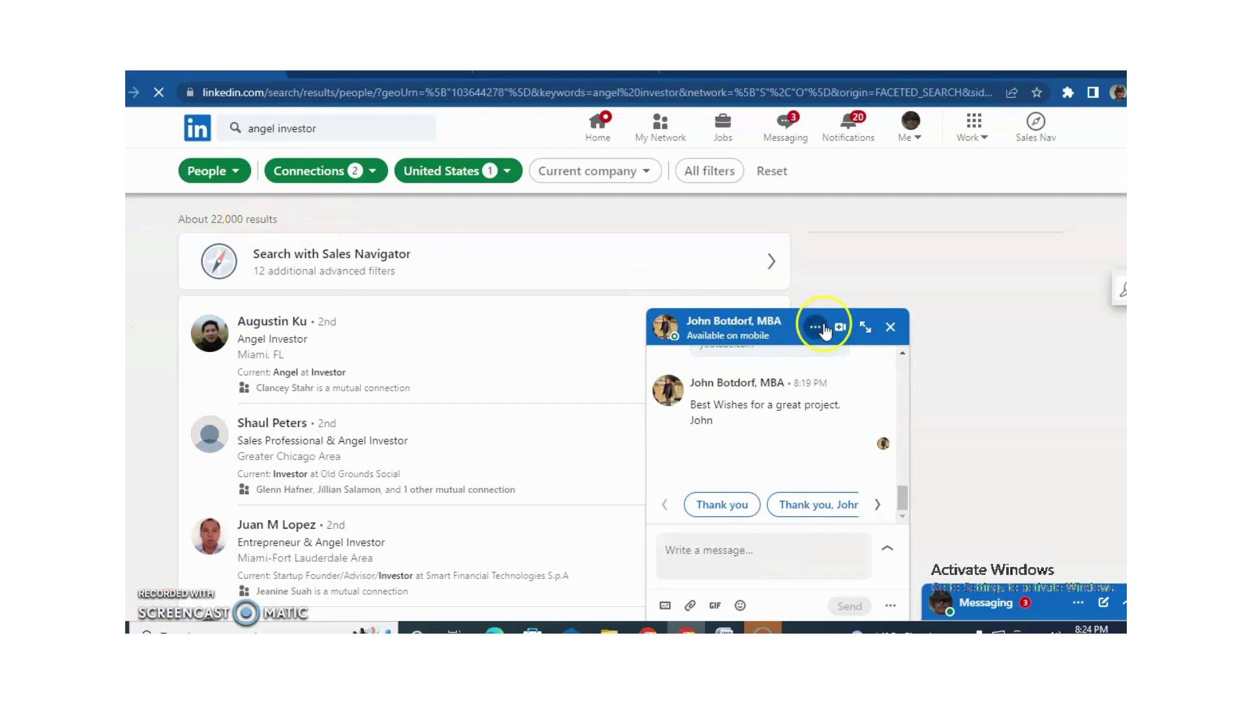
pyautogui.click(894, 329)
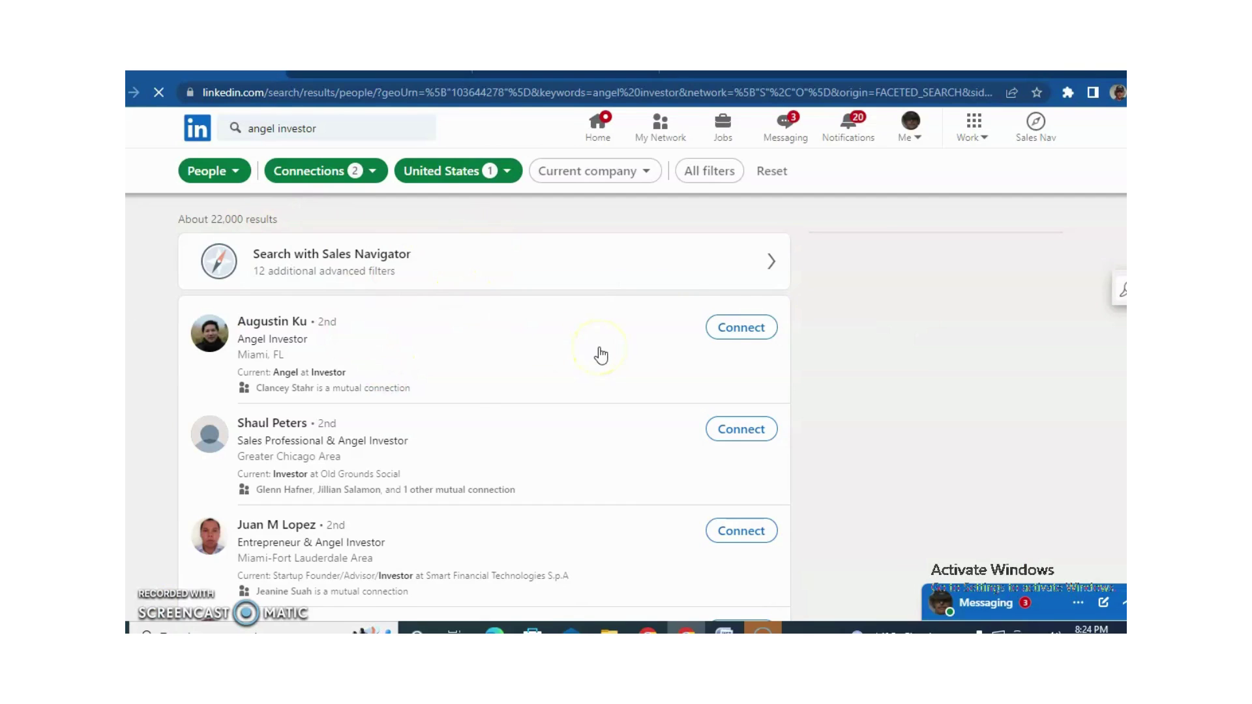
pyautogui.click(1072, 92)
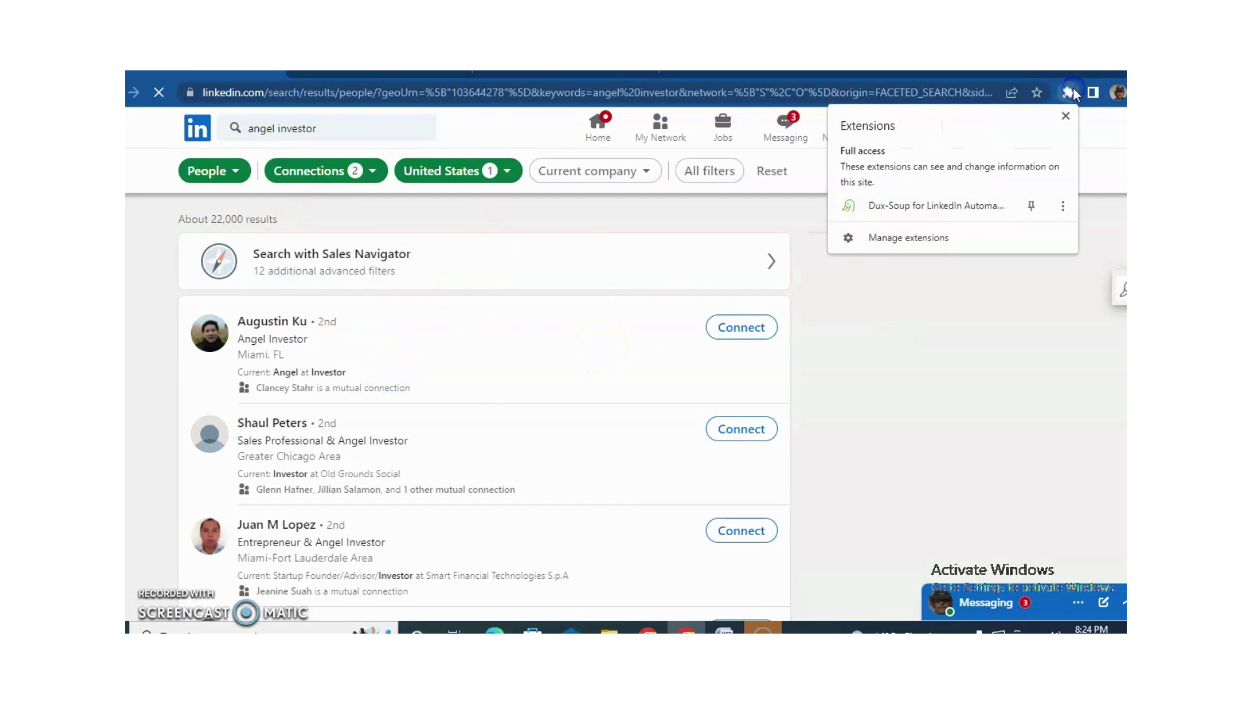
pyautogui.click(973, 194)
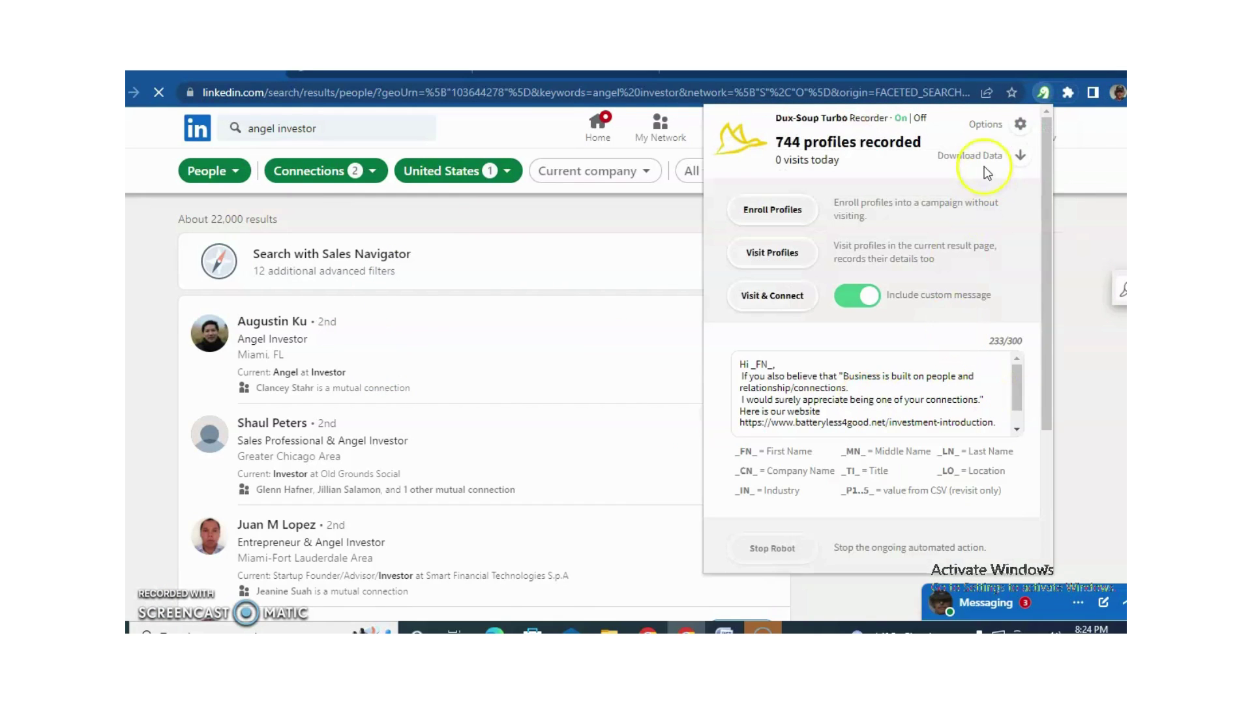
pyautogui.click(986, 131)
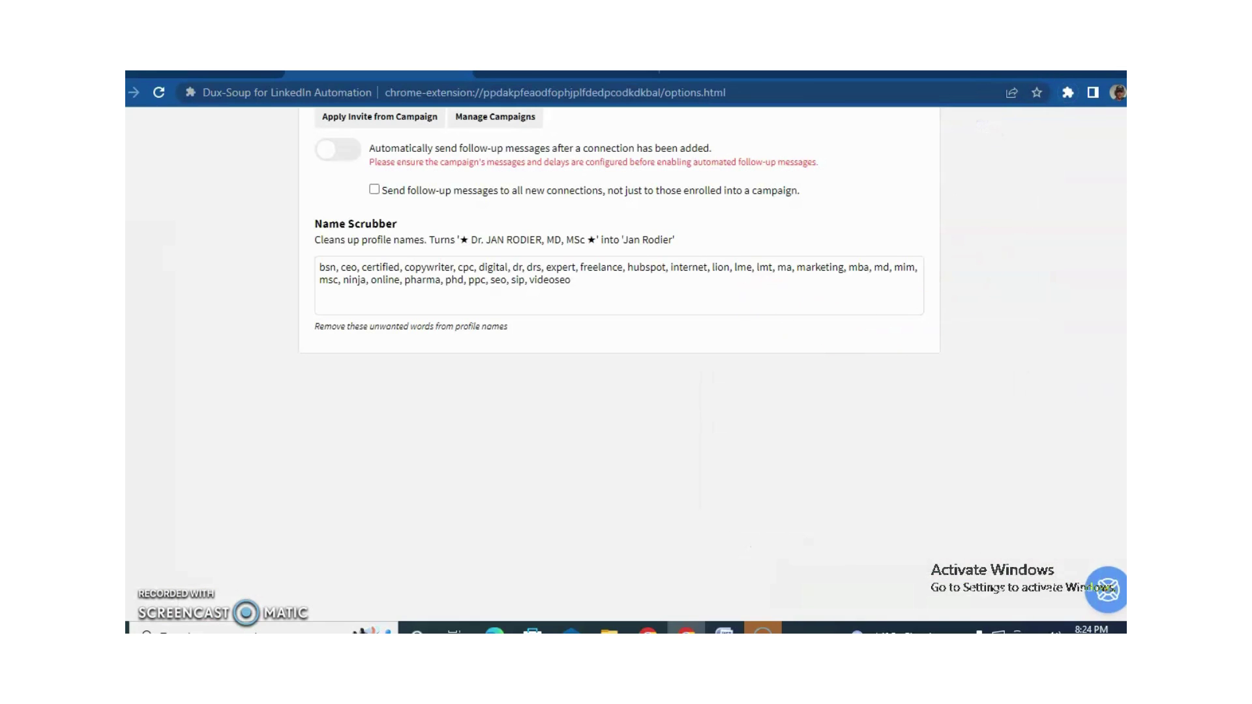
# Examine the Automated Actions settings, including the connection request, direct message and InMail templates, profile actions and exclusions.
pyautogui.scroll(15, 618, 378)
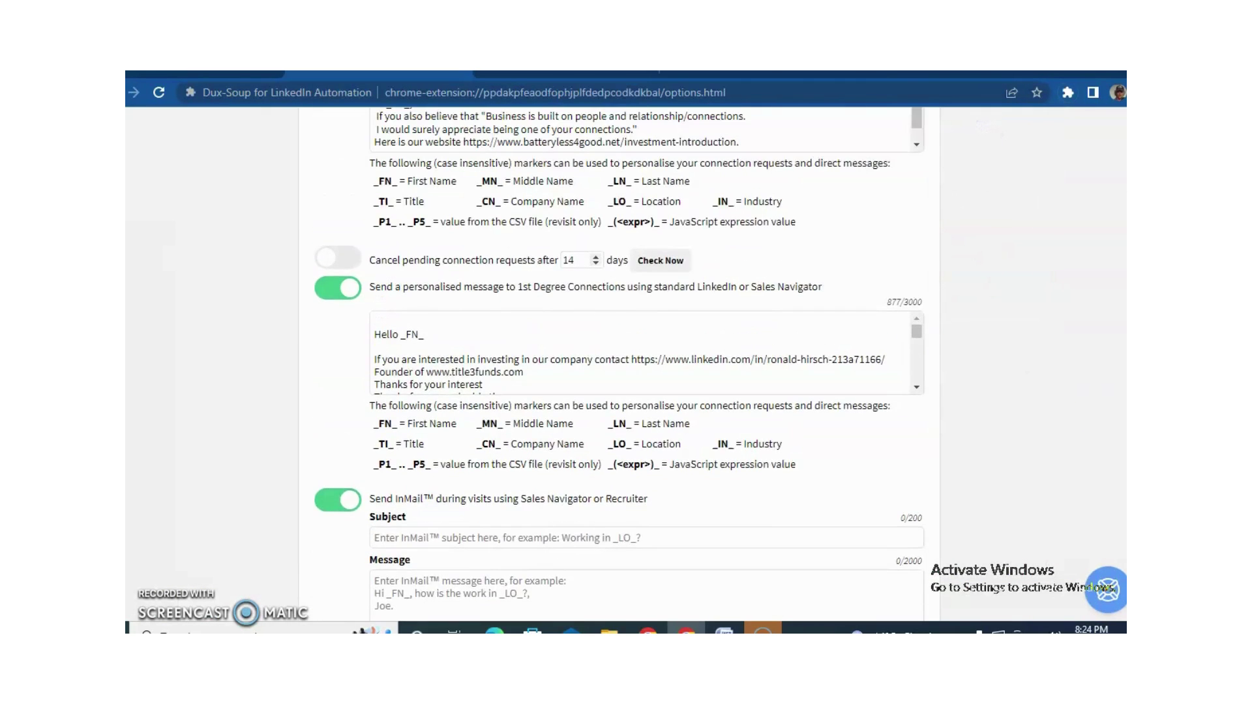
pyautogui.scroll(-1, 618, 365)
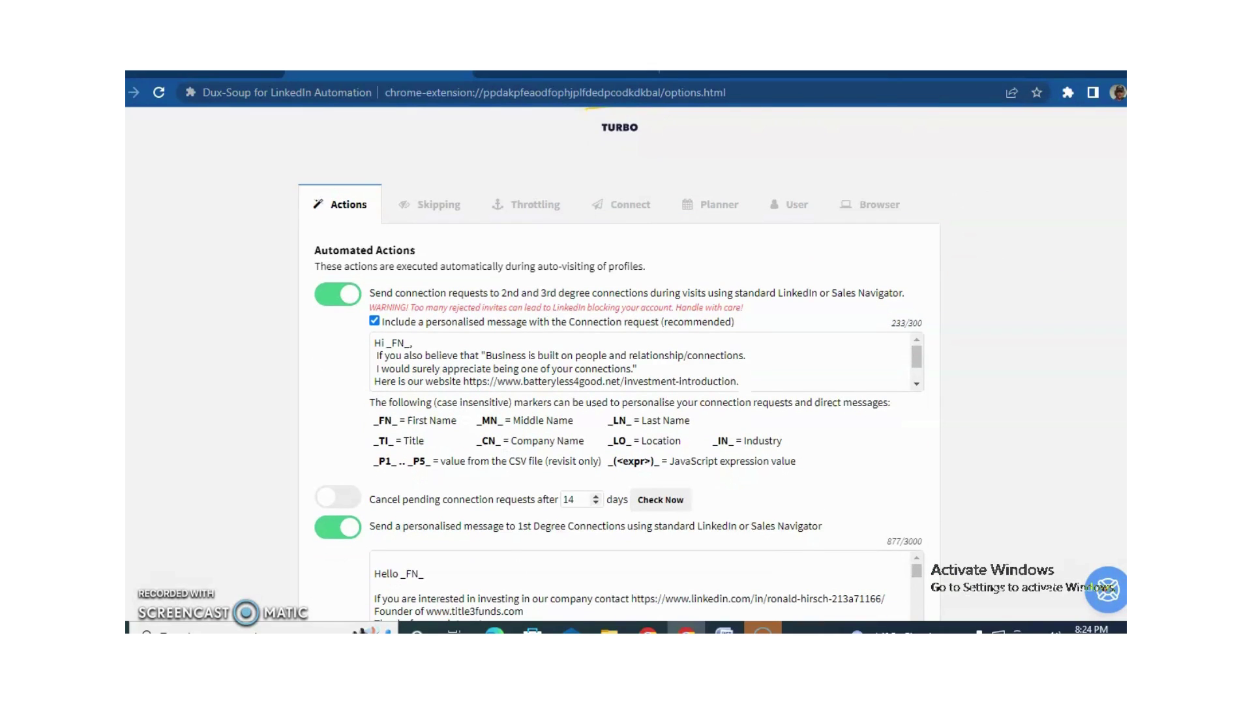
pyautogui.scroll(-1, 618, 371)
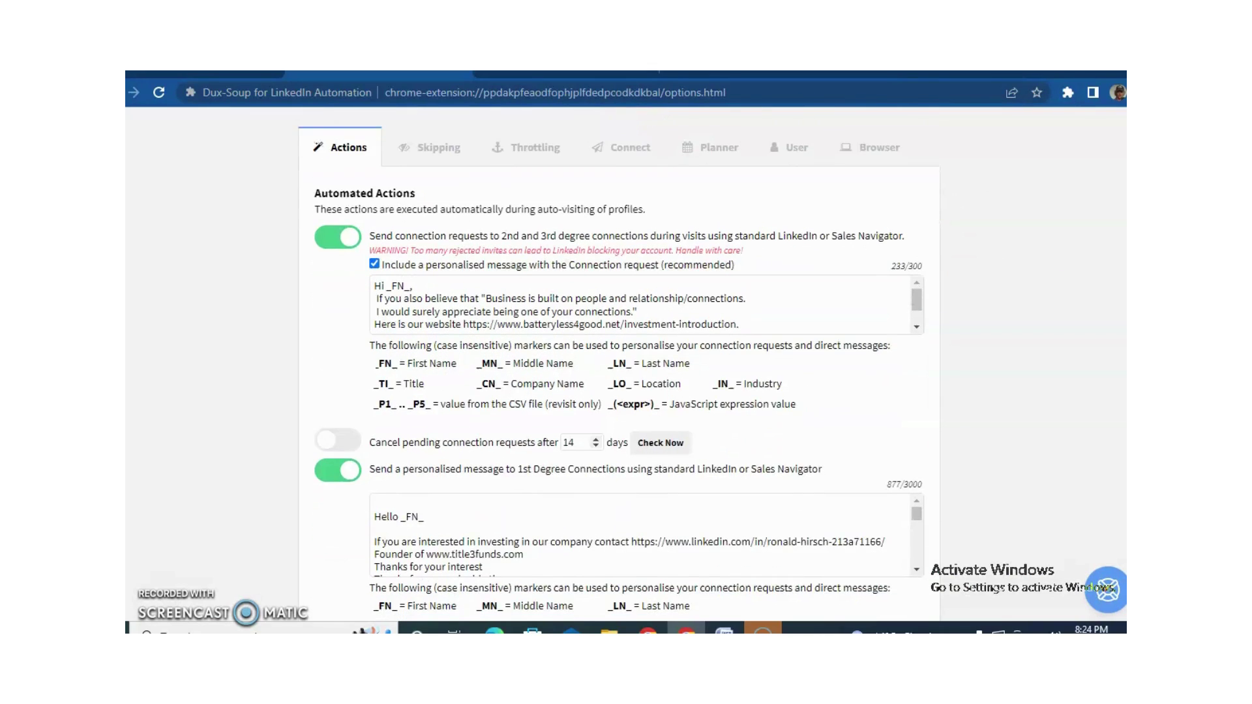
pyautogui.scroll(-3, 618, 366)
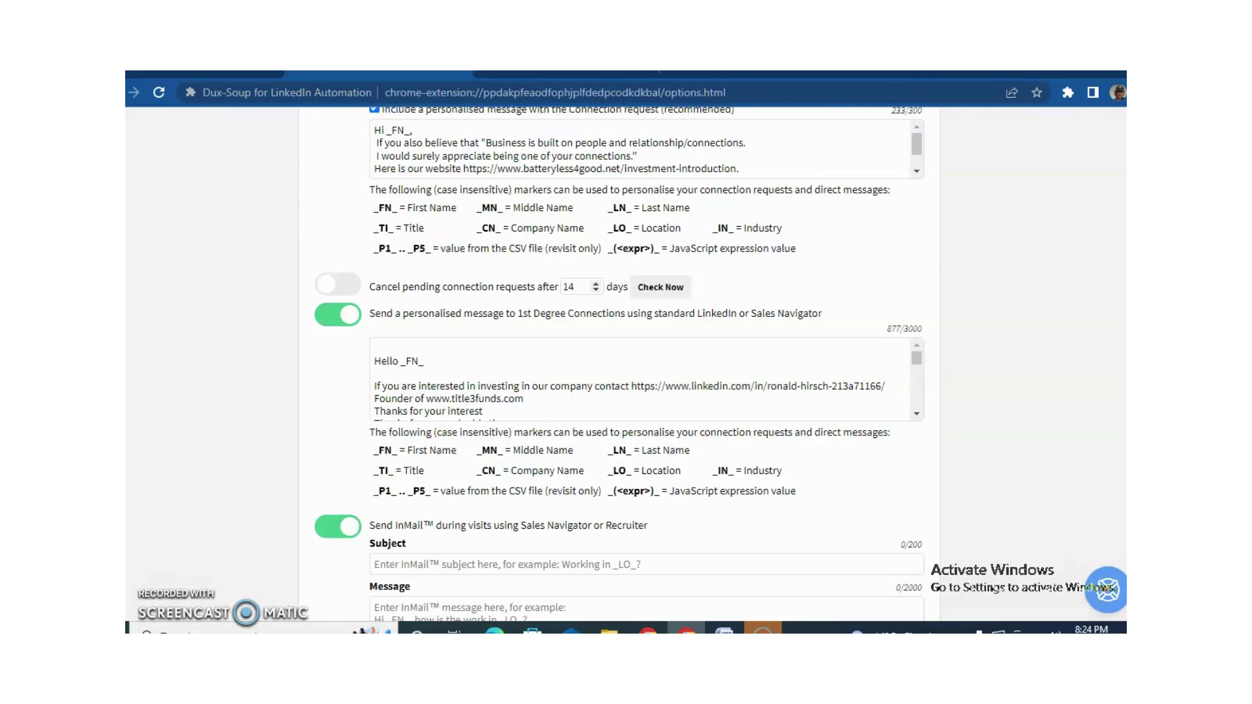
pyautogui.scroll(-1, 618, 366)
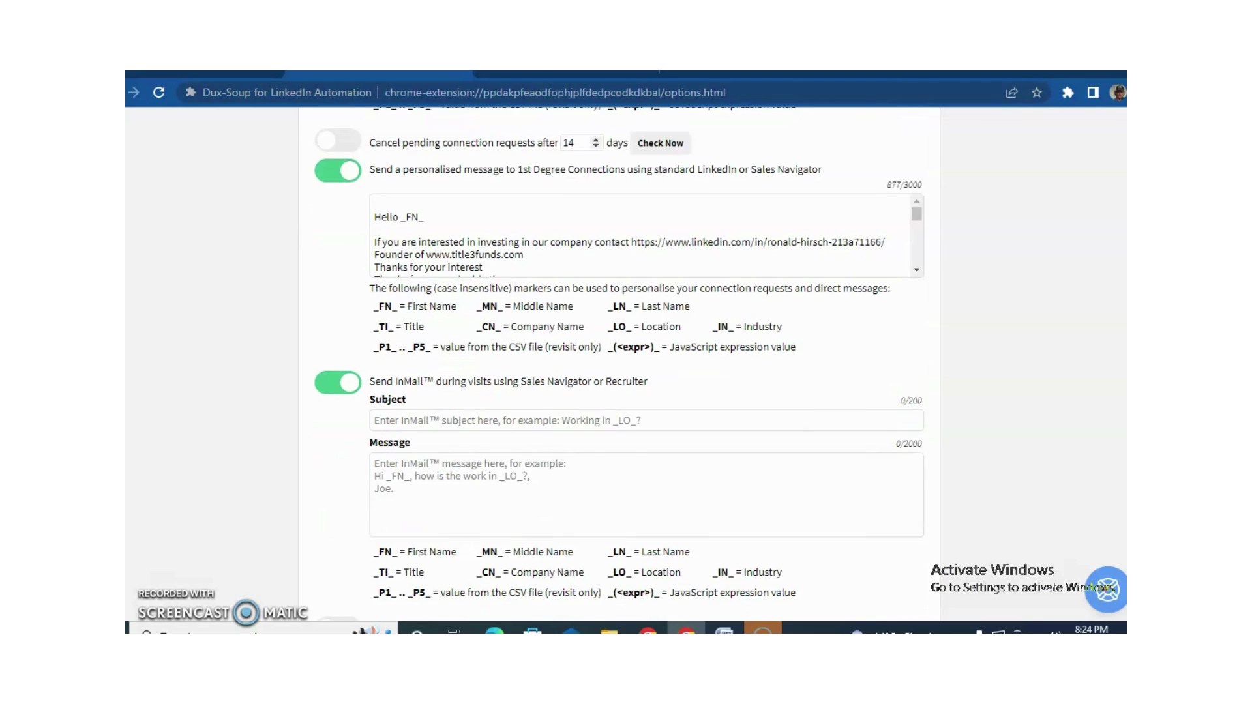
pyautogui.scroll(-2, 478, 291)
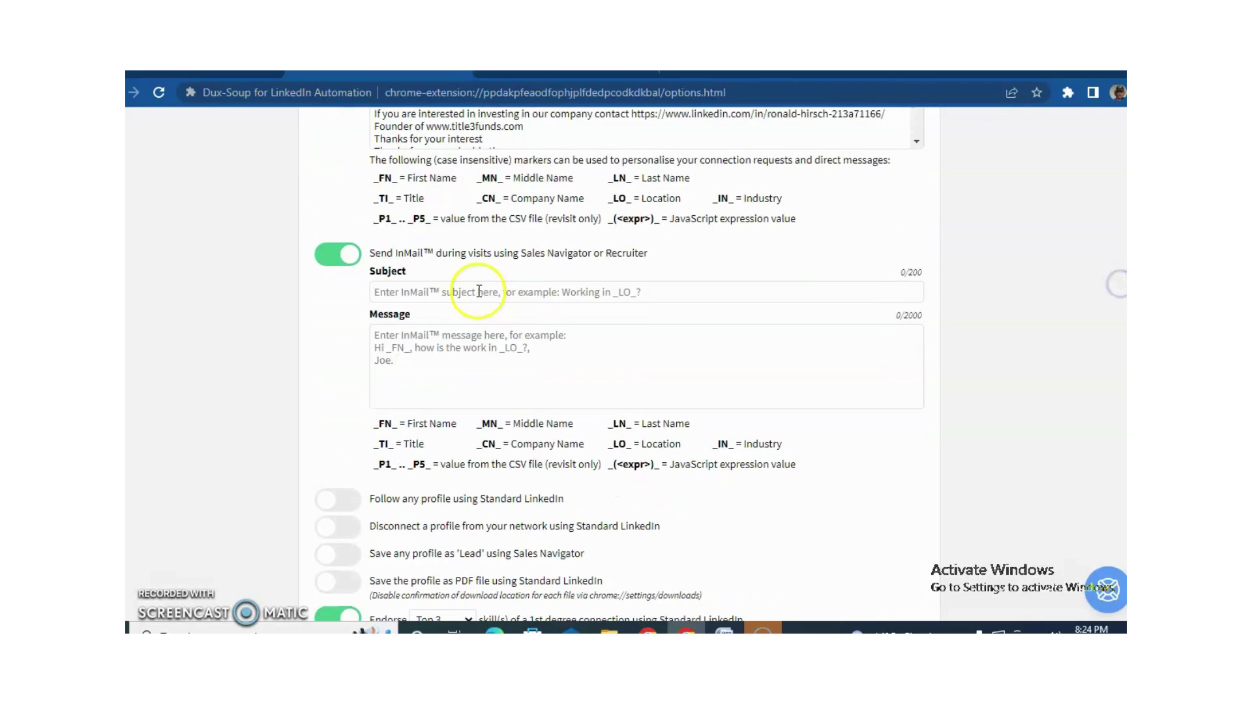
pyautogui.click(479, 293)
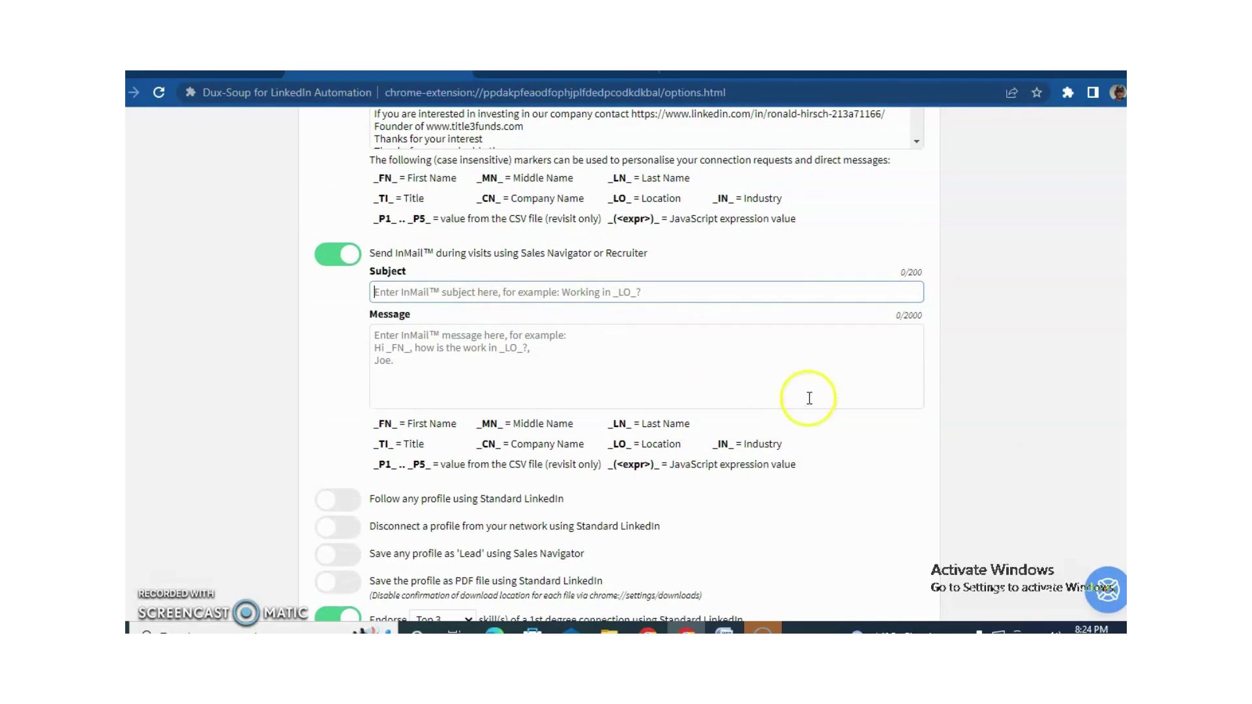
pyautogui.scroll(-3, 619, 365)
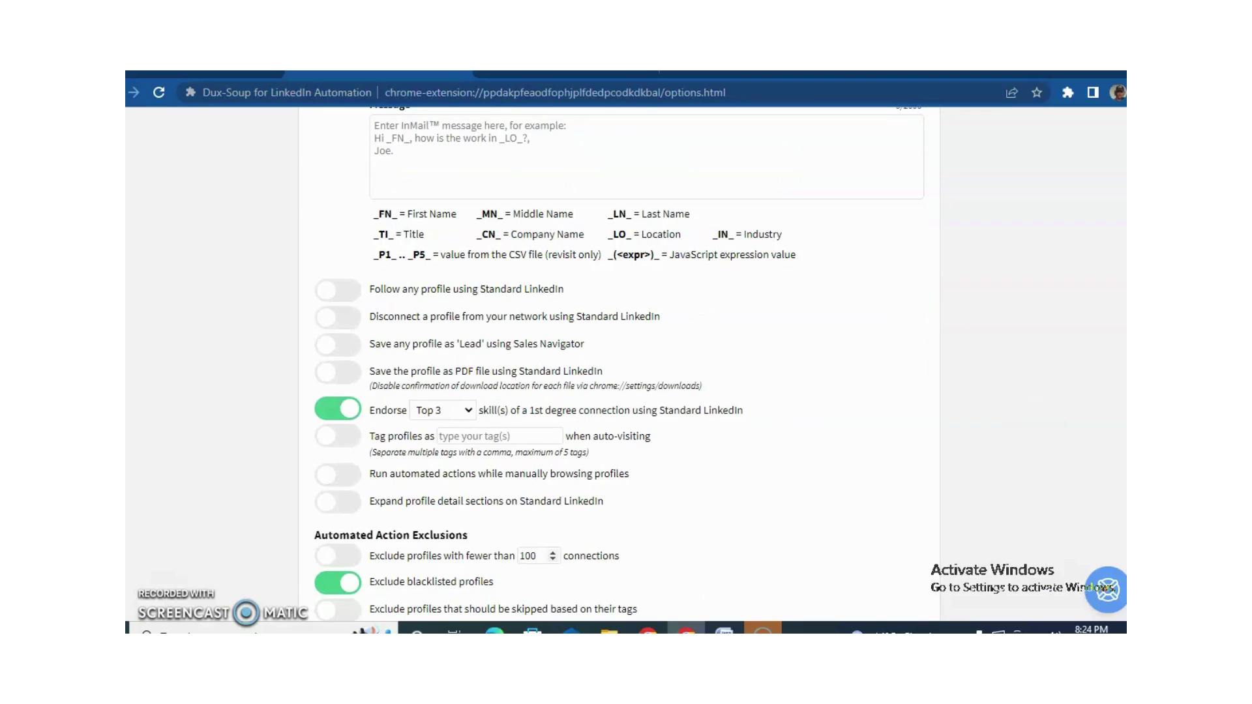
pyautogui.scroll(-1, 619, 365)
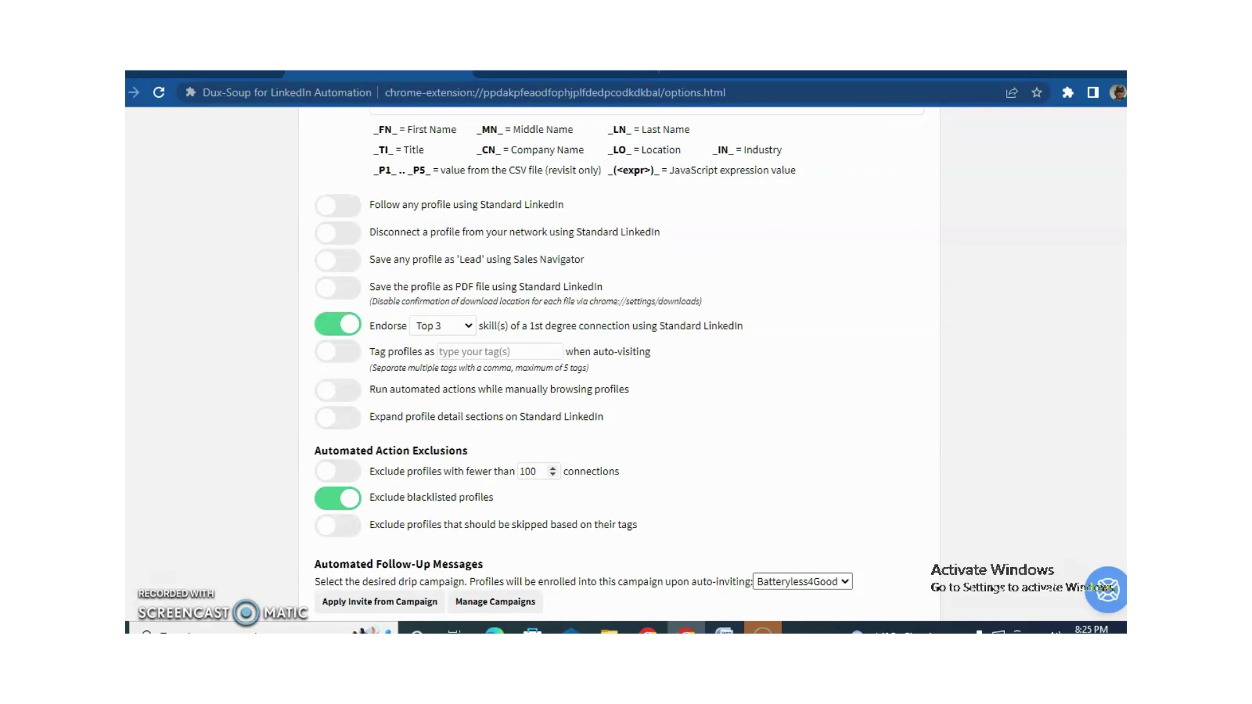
# Apply the invite from the Batteryless4Good campaign in the Automated Follow-Up Messages settings.
pyautogui.scroll(-2, 619, 365)
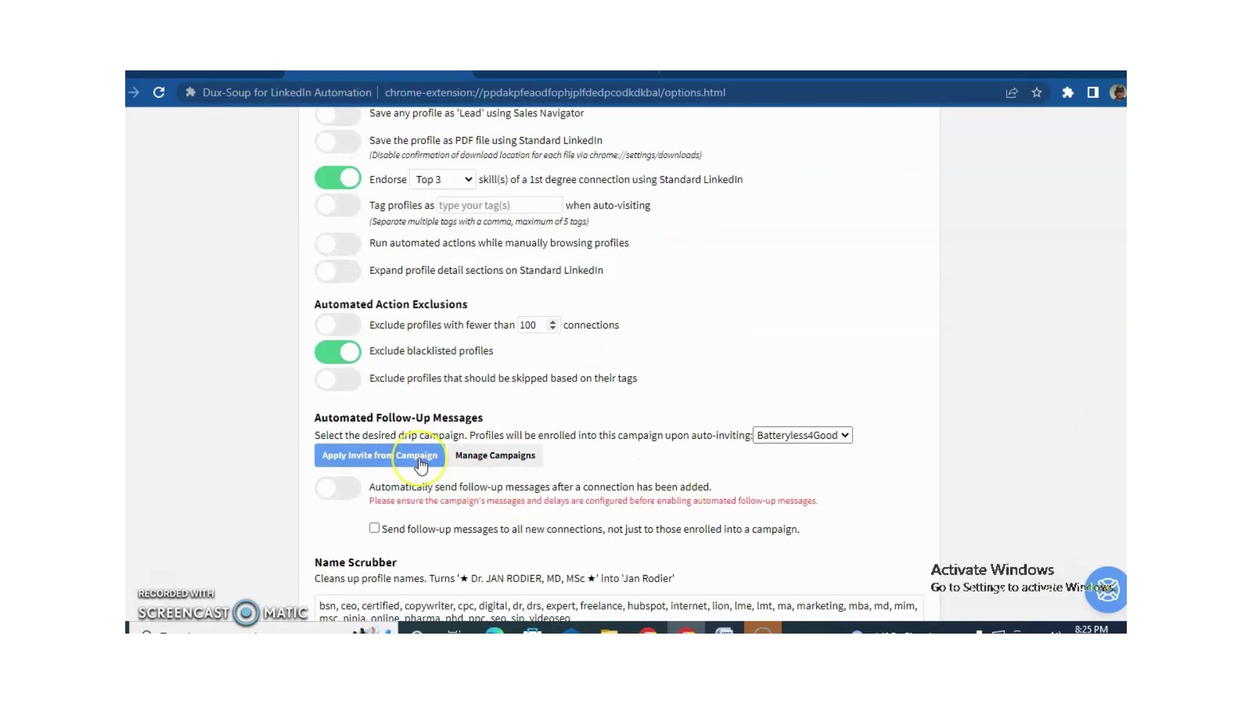
pyautogui.click(420, 460)
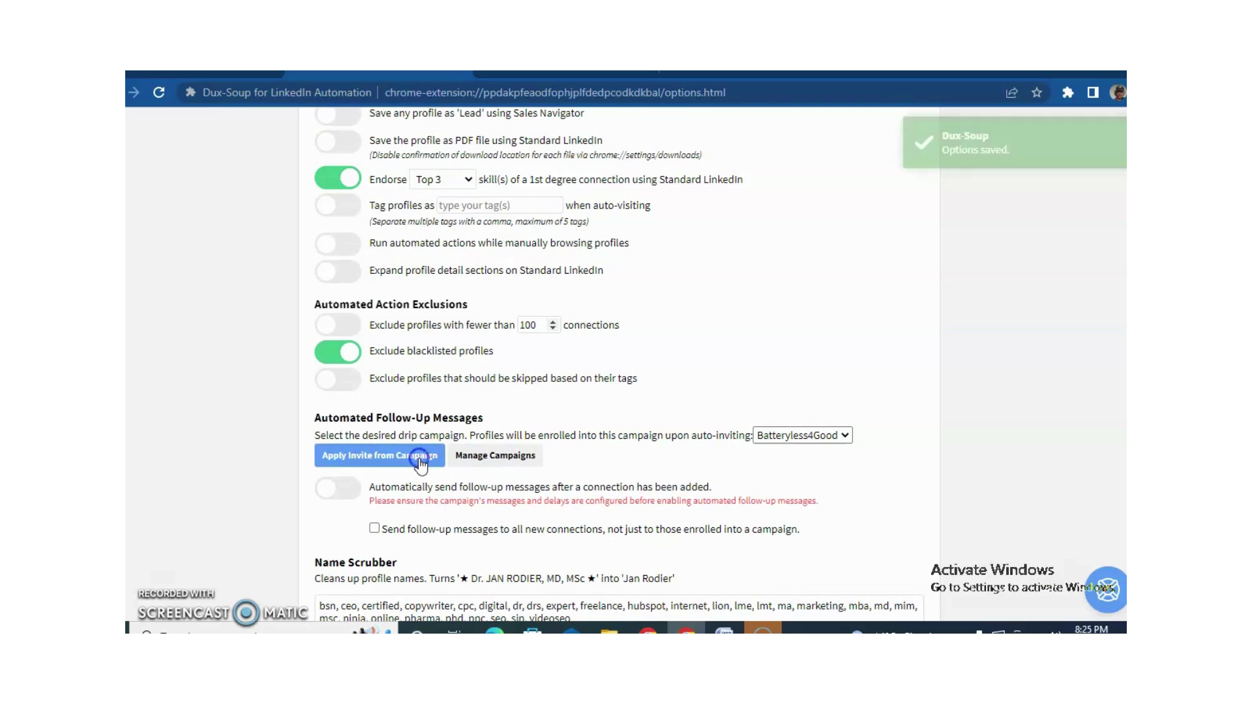
# Select Angel investor 1 as the drip campaign for auto-inviting and enable automatic follow-up messages after a connection is added.
pyautogui.click(844, 437)
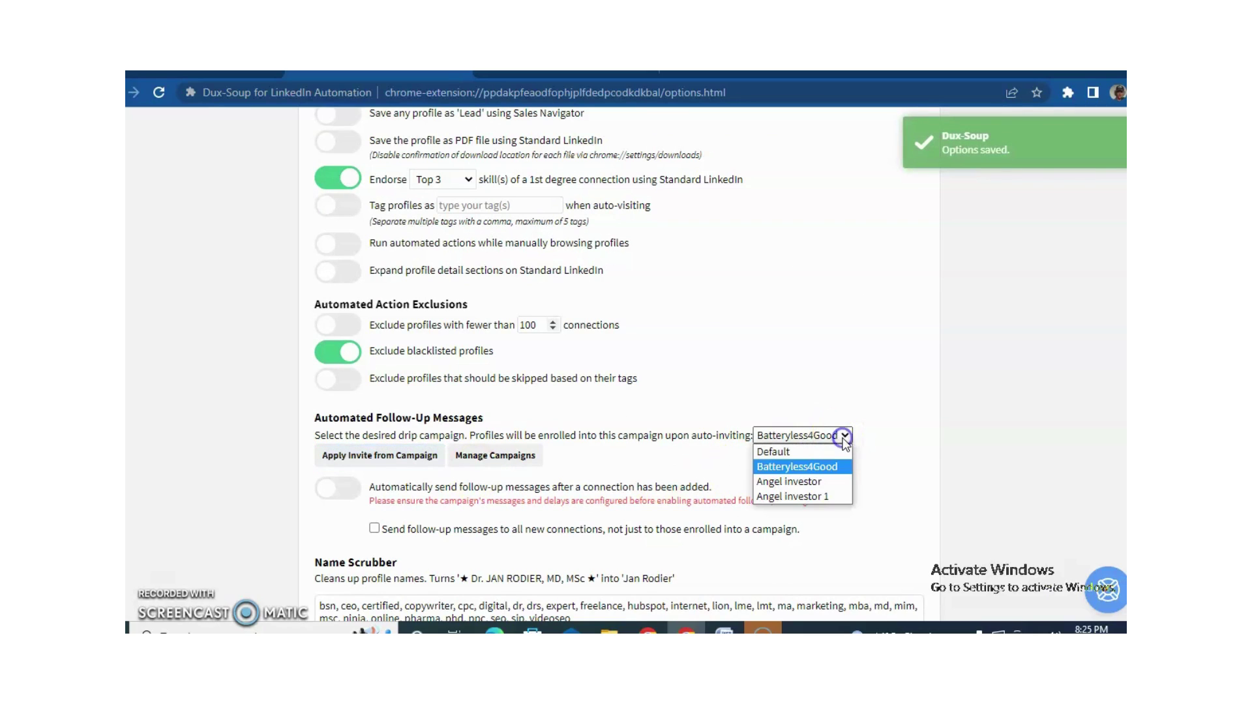
pyautogui.click(832, 495)
pyautogui.click(745, 426)
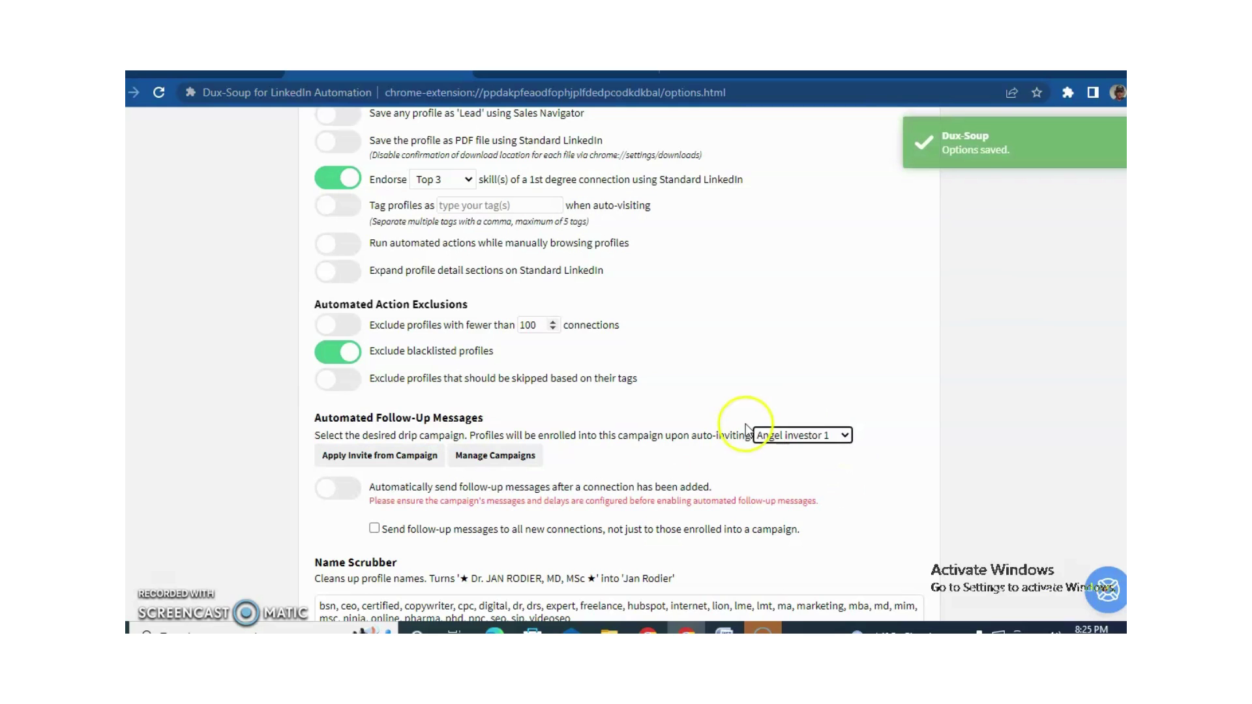
pyautogui.click(349, 486)
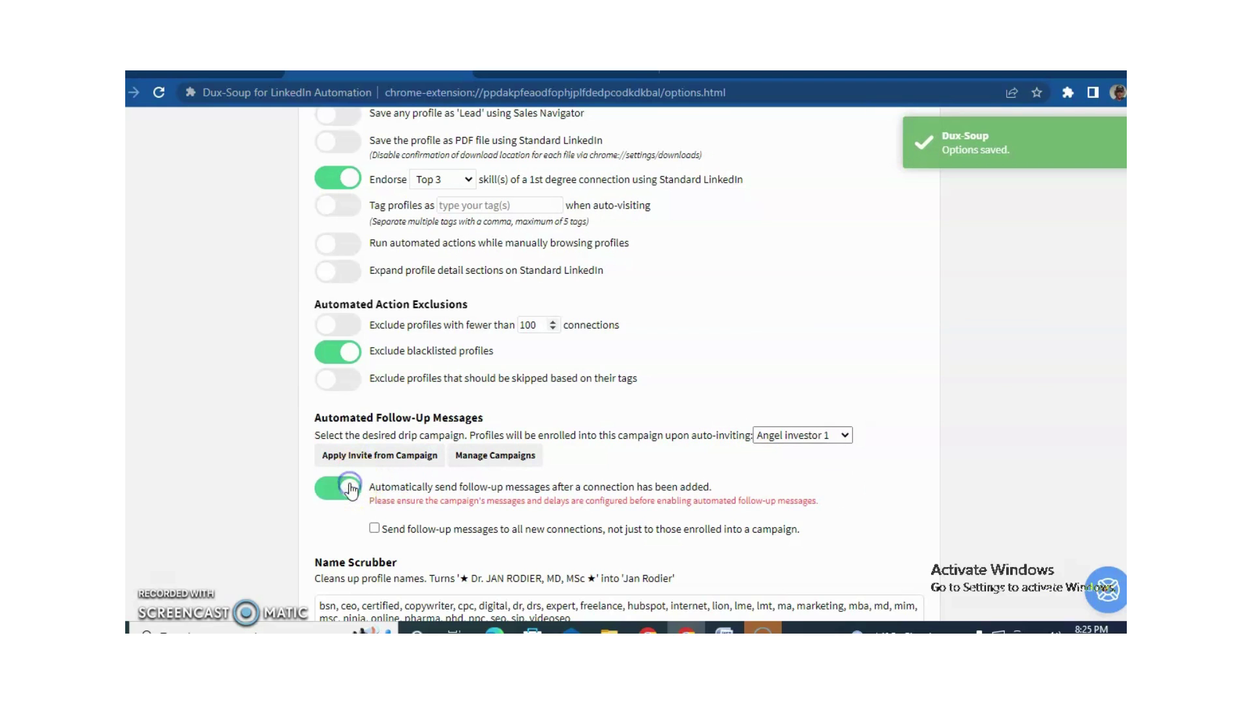
# Look through the Skipping, Throttling and Connect settings in the Dux-Soup options.
pyautogui.scroll(1, 750, 483)
pyautogui.scroll(10, 619, 365)
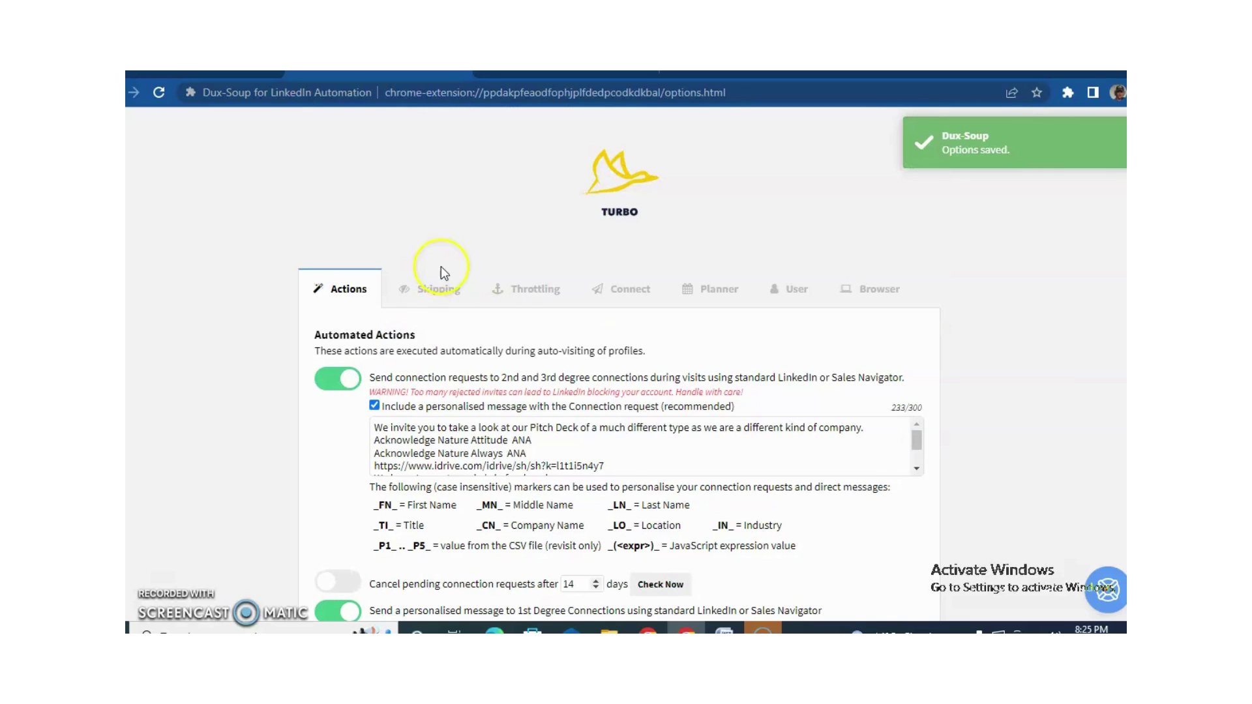
pyautogui.click(437, 287)
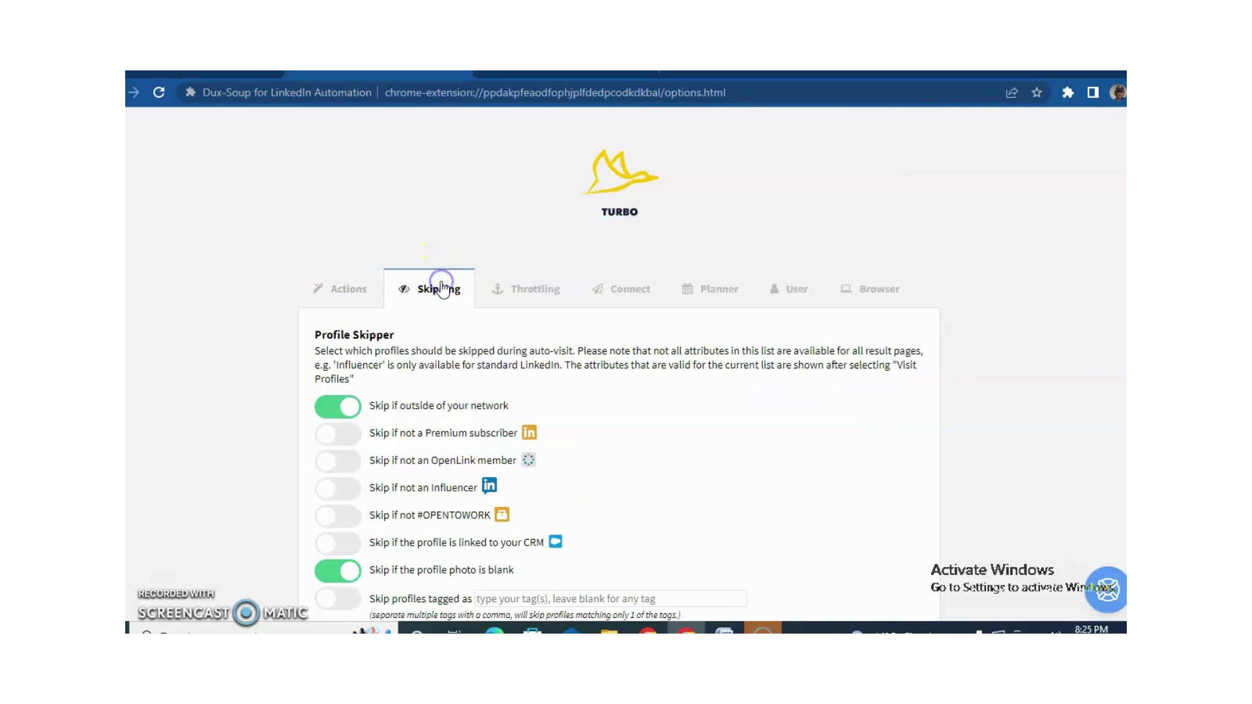
pyautogui.click(554, 292)
pyautogui.click(618, 300)
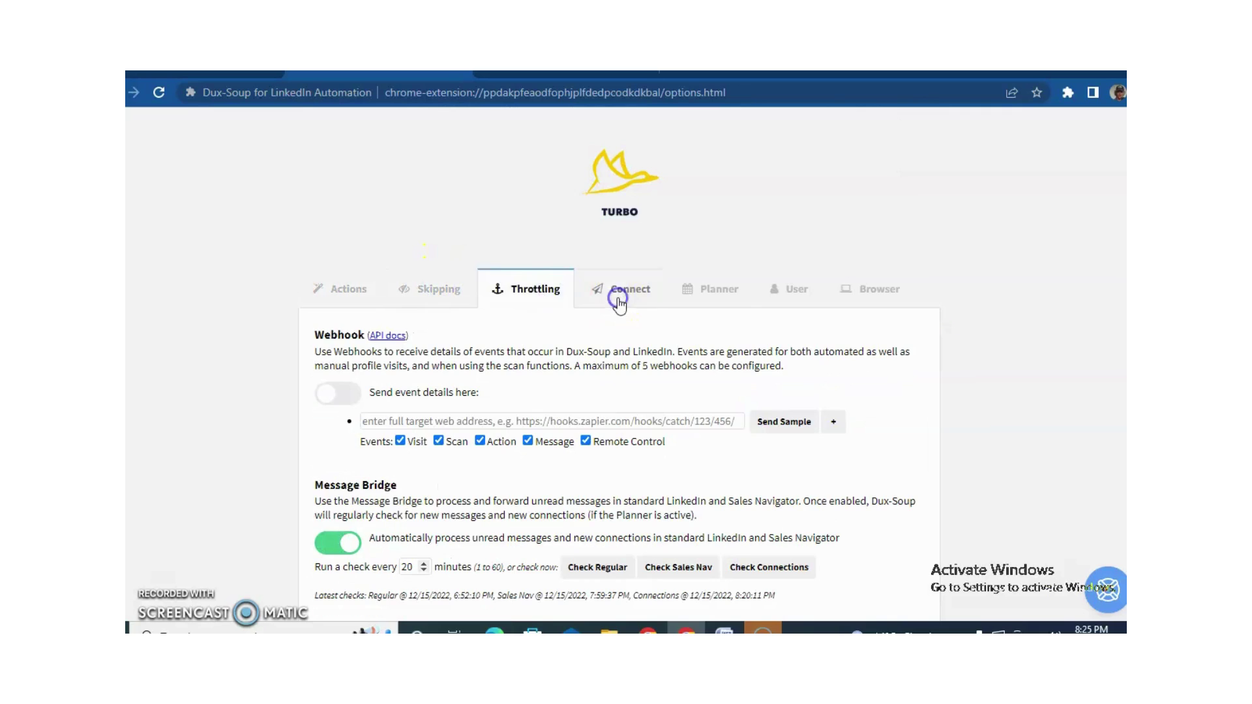
# Start Dux-Soup's Visit & Connect with the custom message on LinkedIn's angel investor people results, accepting the auto-visit settings with email lookup enabled.
pyautogui.click(352, 290)
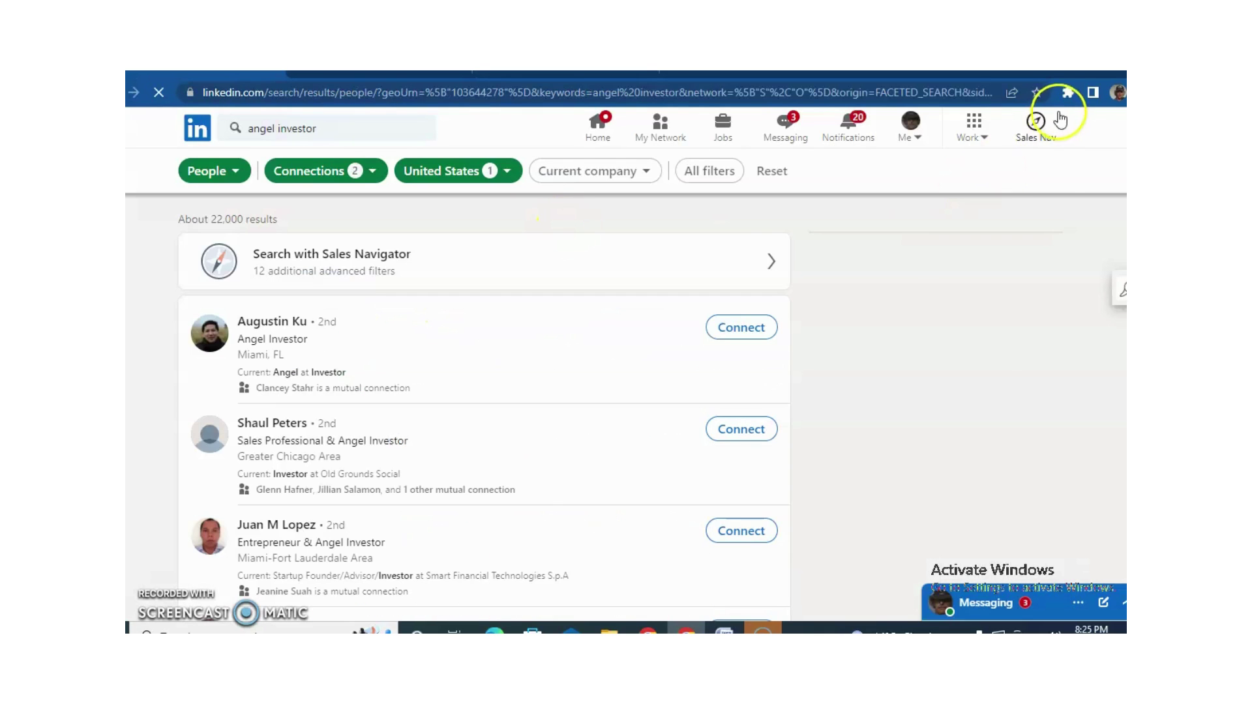
pyautogui.click(1067, 92)
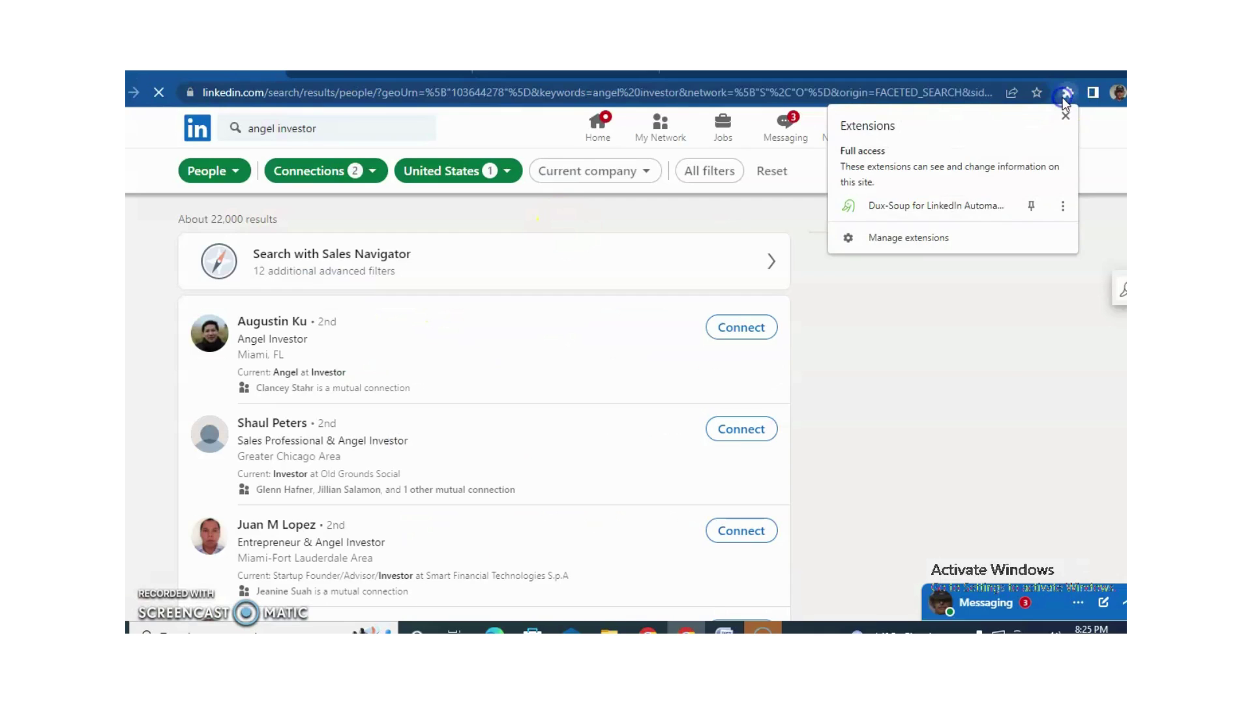
pyautogui.click(972, 201)
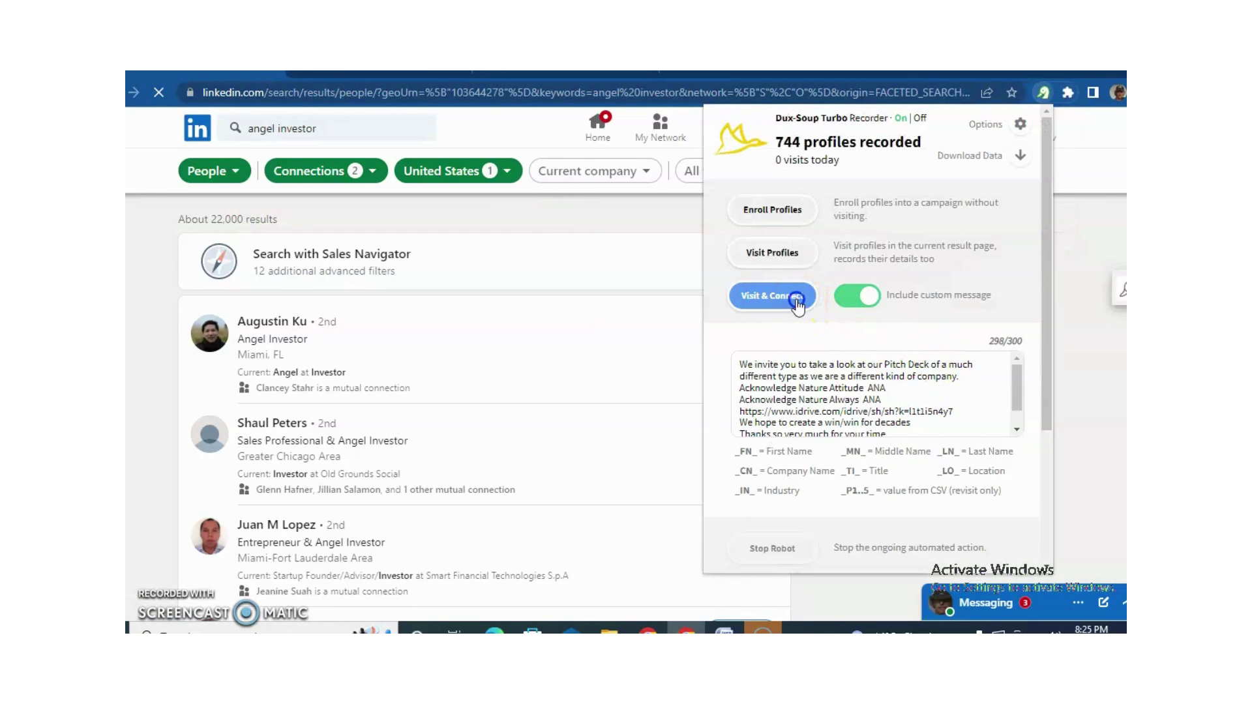
pyautogui.click(795, 297)
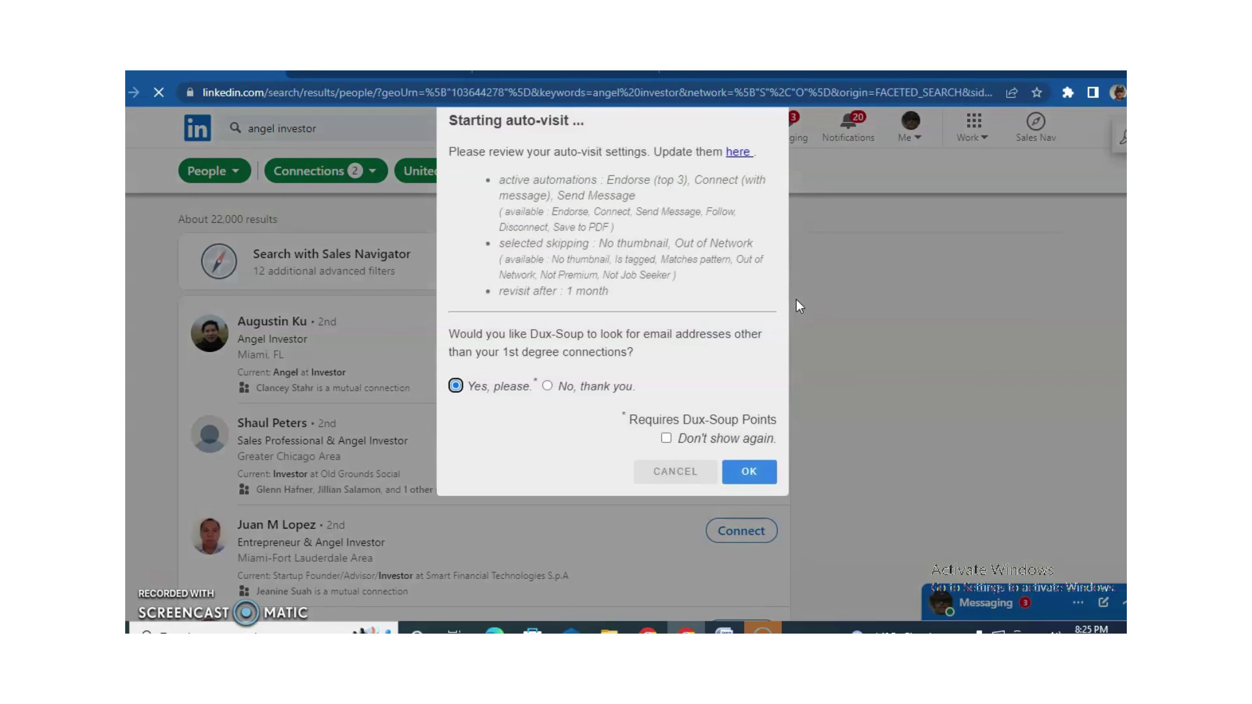
pyautogui.click(748, 481)
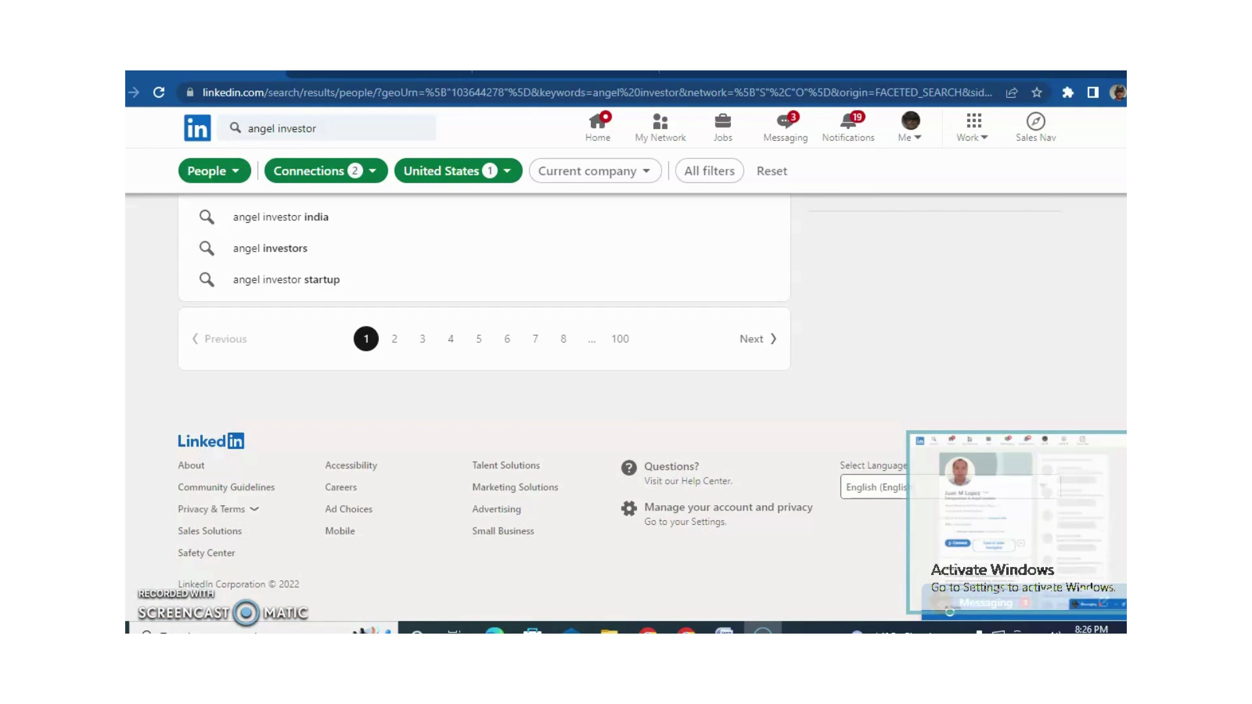
pyautogui.scroll(10, 483, 404)
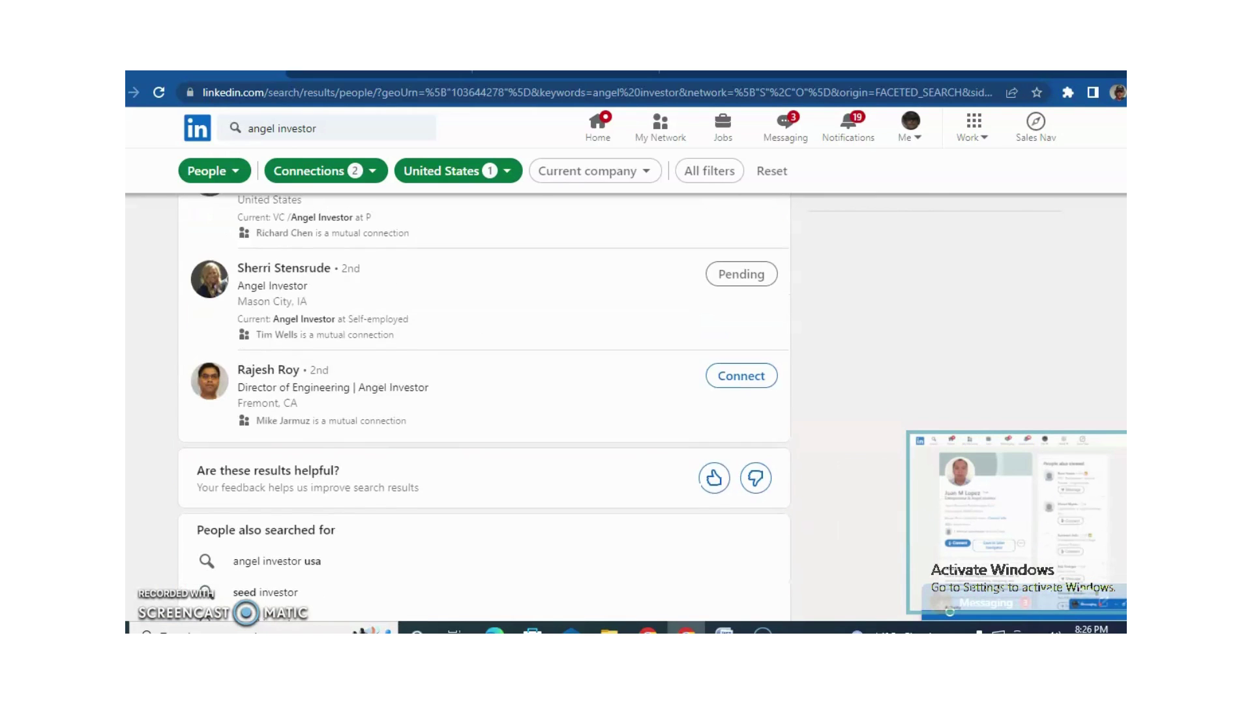
pyautogui.scroll(4, 483, 404)
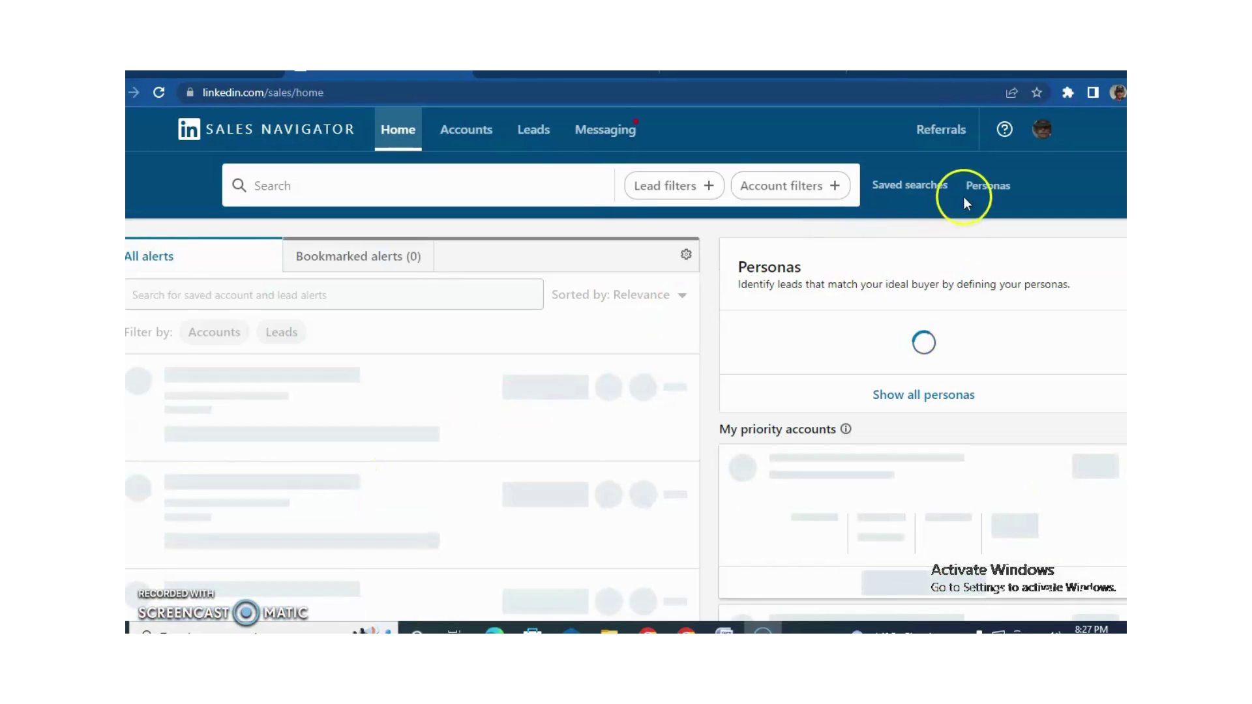
# Open the saved lead search Angel investor in Sales Navigator and expand its full set of filters.
pyautogui.click(921, 189)
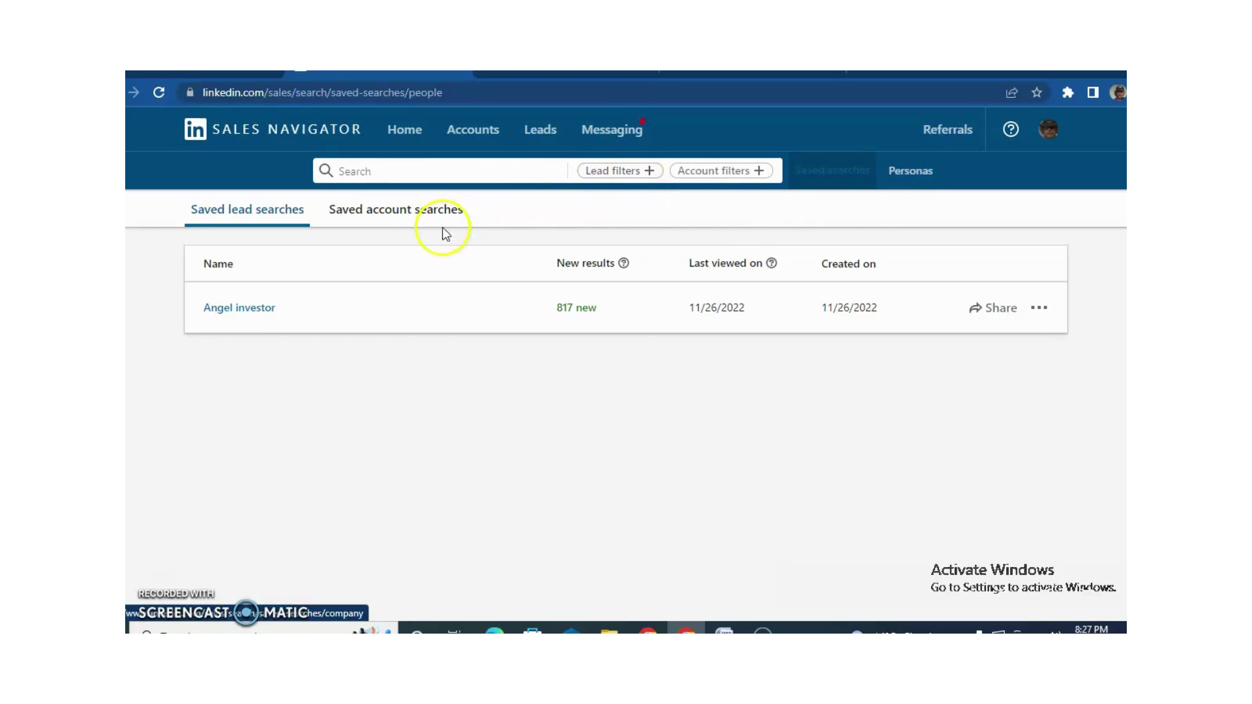
pyautogui.click(228, 315)
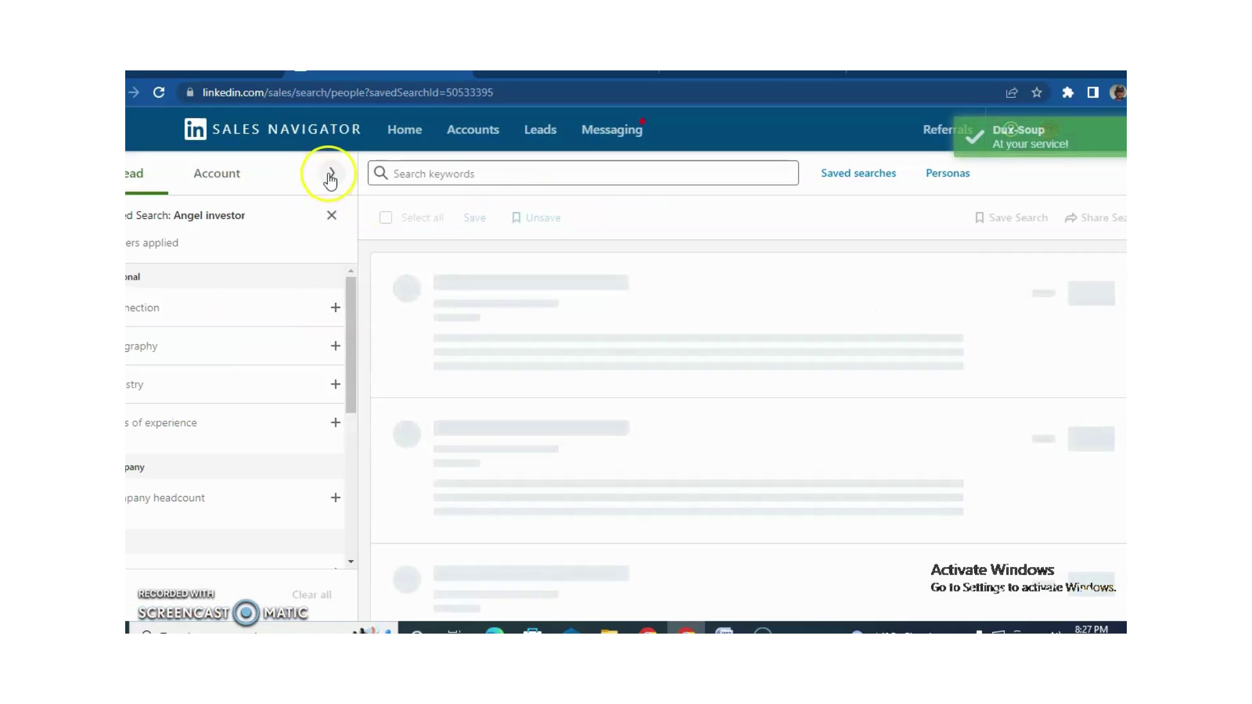
pyautogui.click(330, 178)
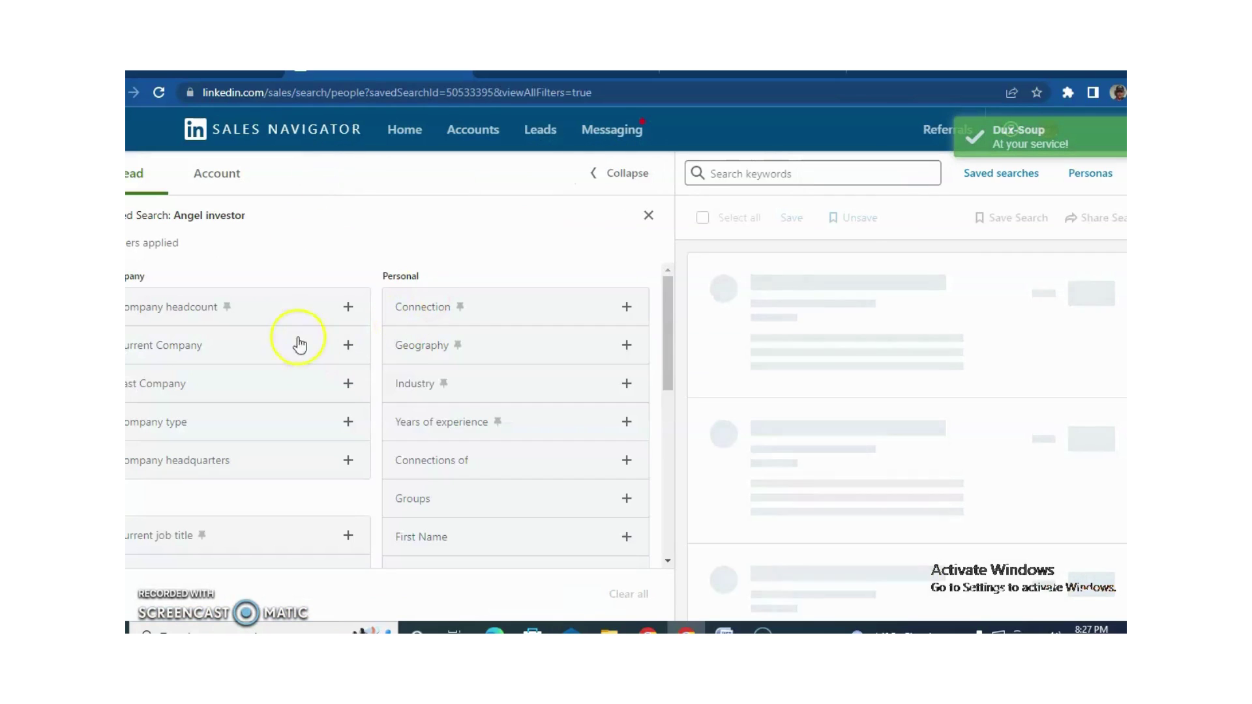
# Look through the Company headcount and Current Company filters of the Angel investor search.
pyautogui.click(329, 308)
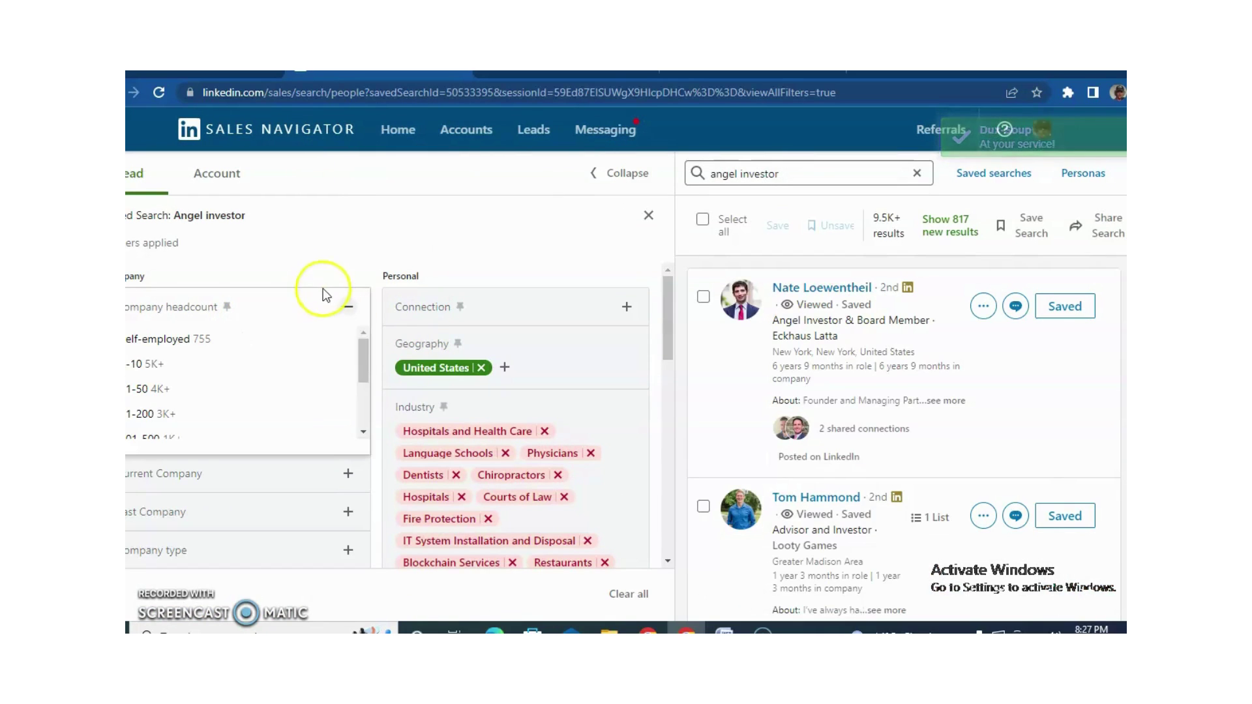
pyautogui.click(319, 254)
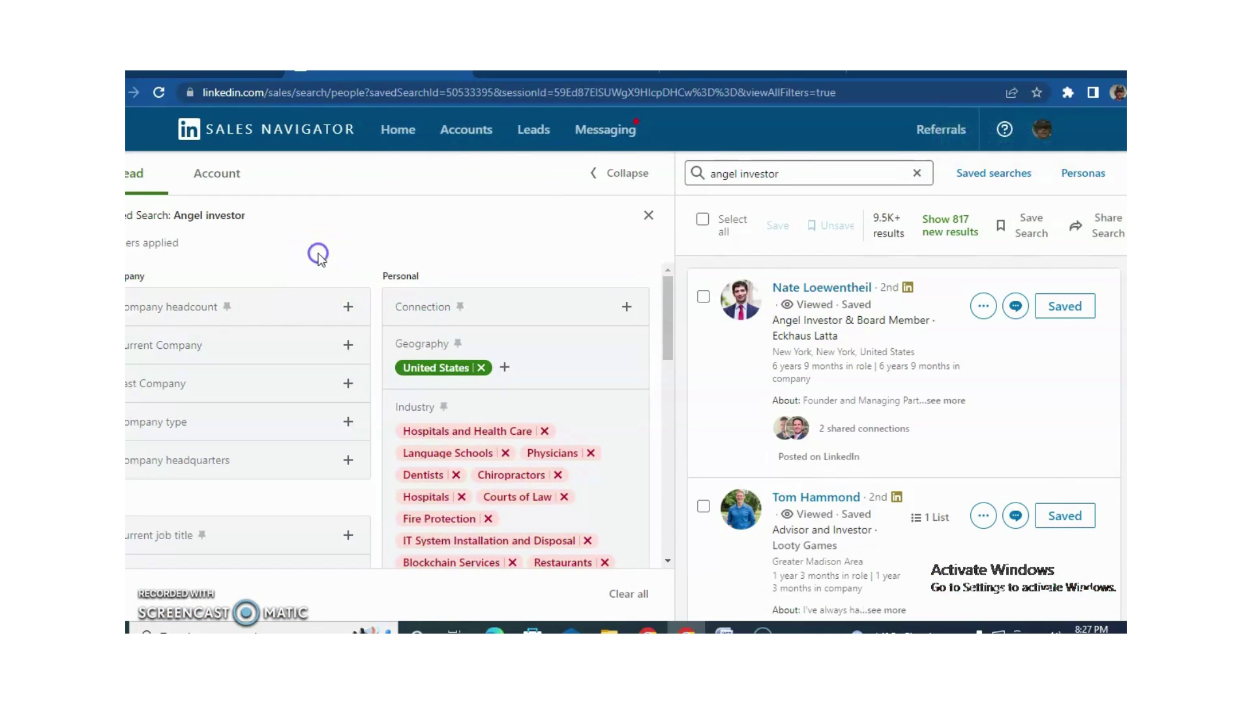
pyautogui.click(327, 349)
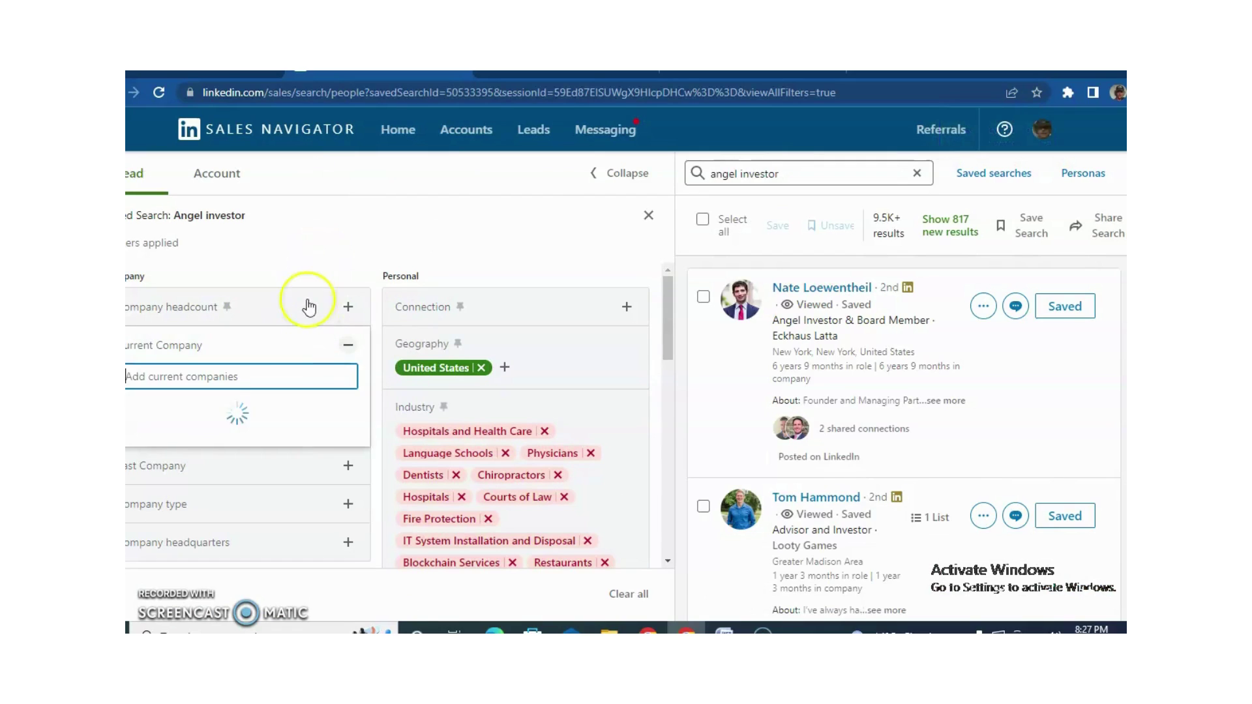
pyautogui.click(307, 266)
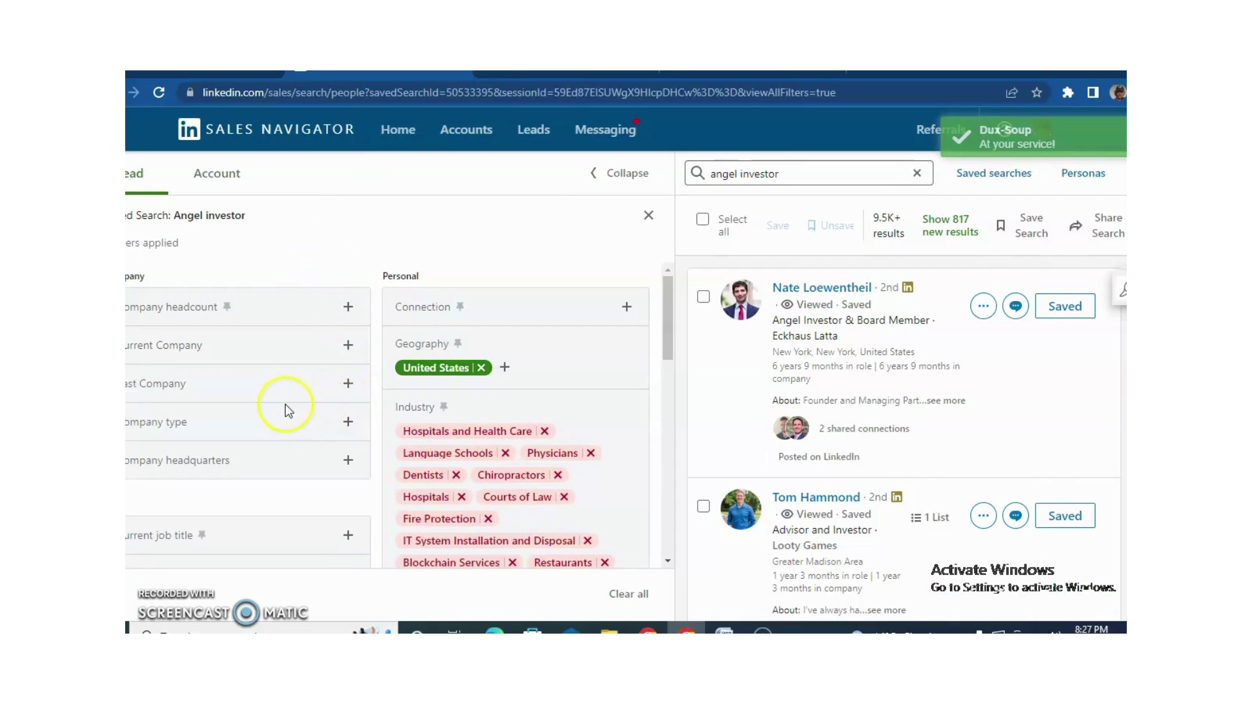
pyautogui.moveTo(673, 324); pyautogui.dragTo(656, 274)
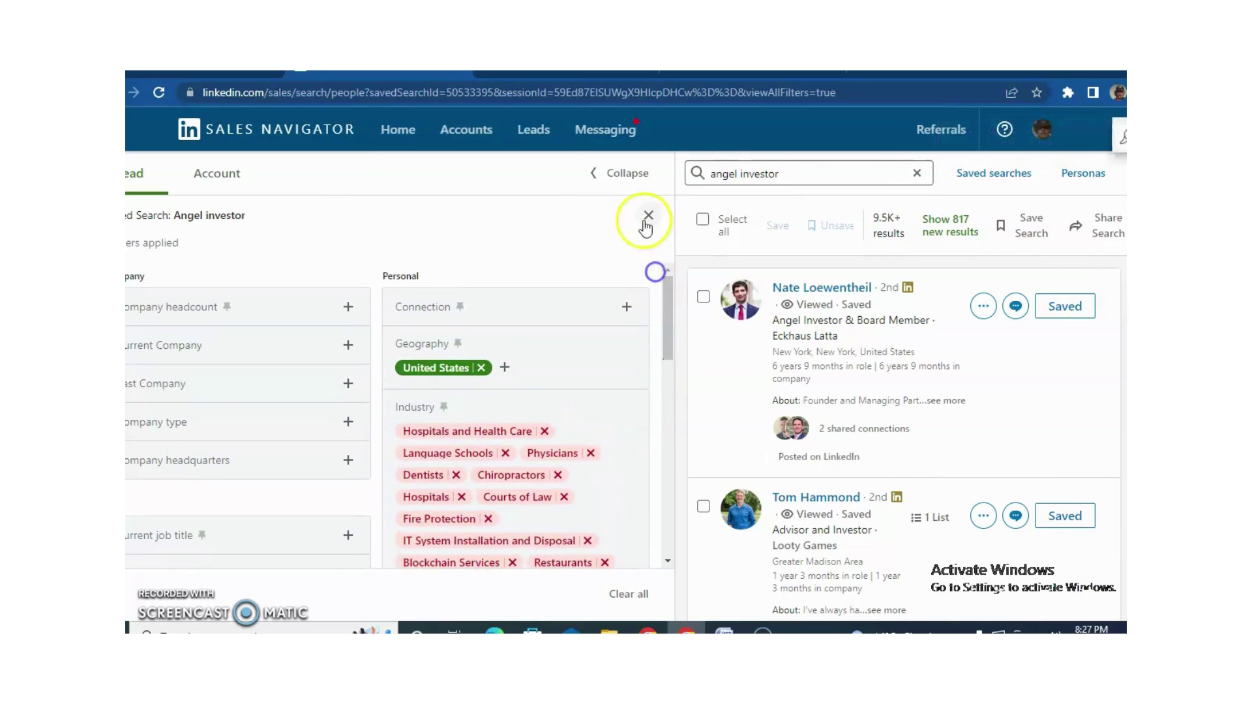
# Add 2nd Degree Connections and 3rd Degree+ Connections to the lead search's Connection filter.
pyautogui.click(629, 306)
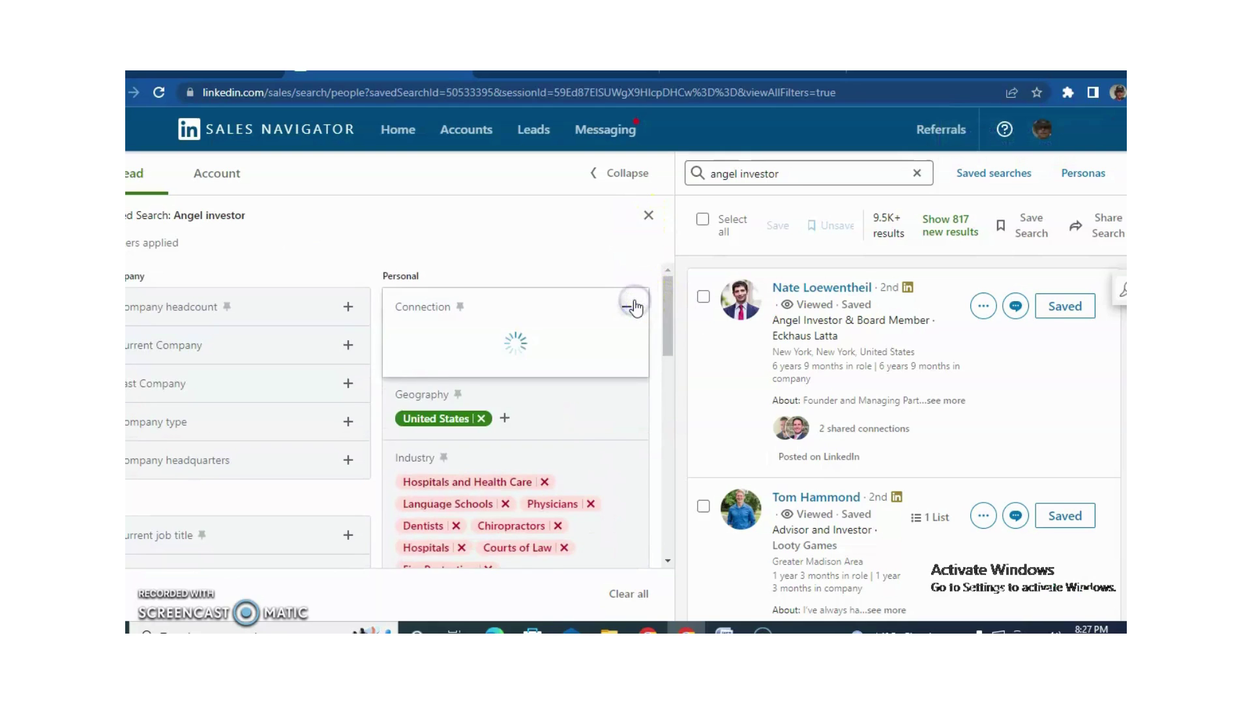
pyautogui.click(541, 363)
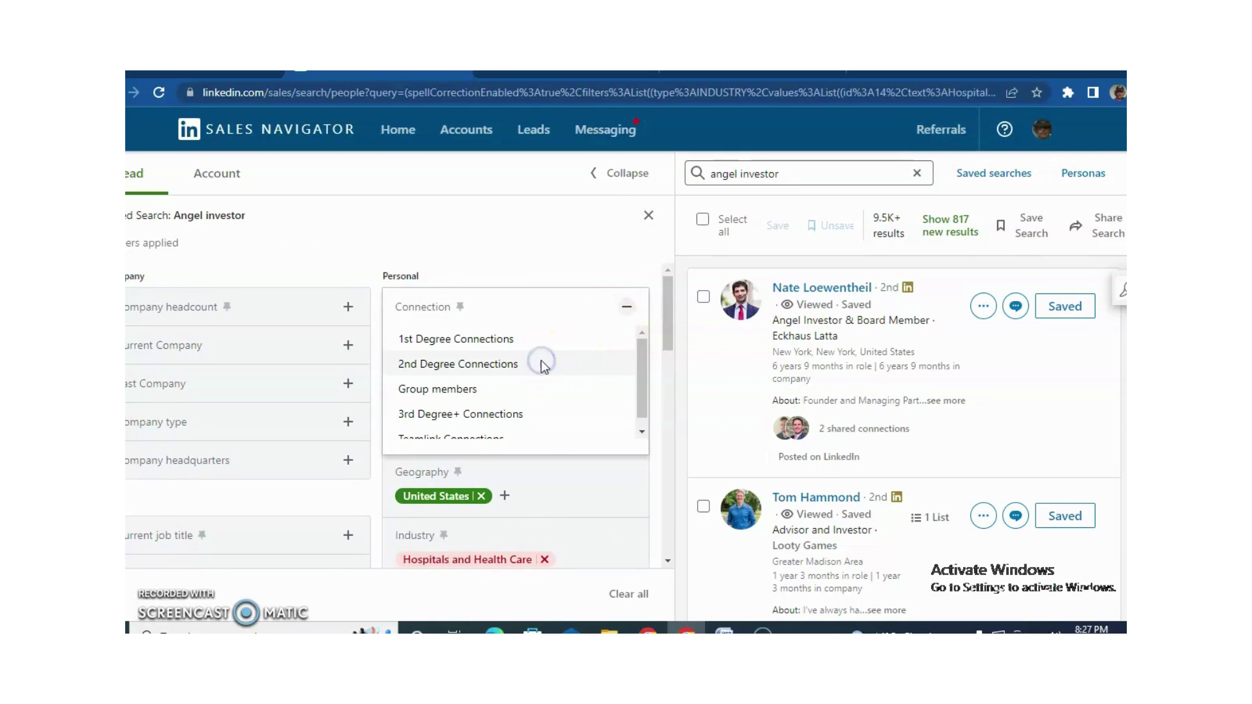
pyautogui.click(530, 390)
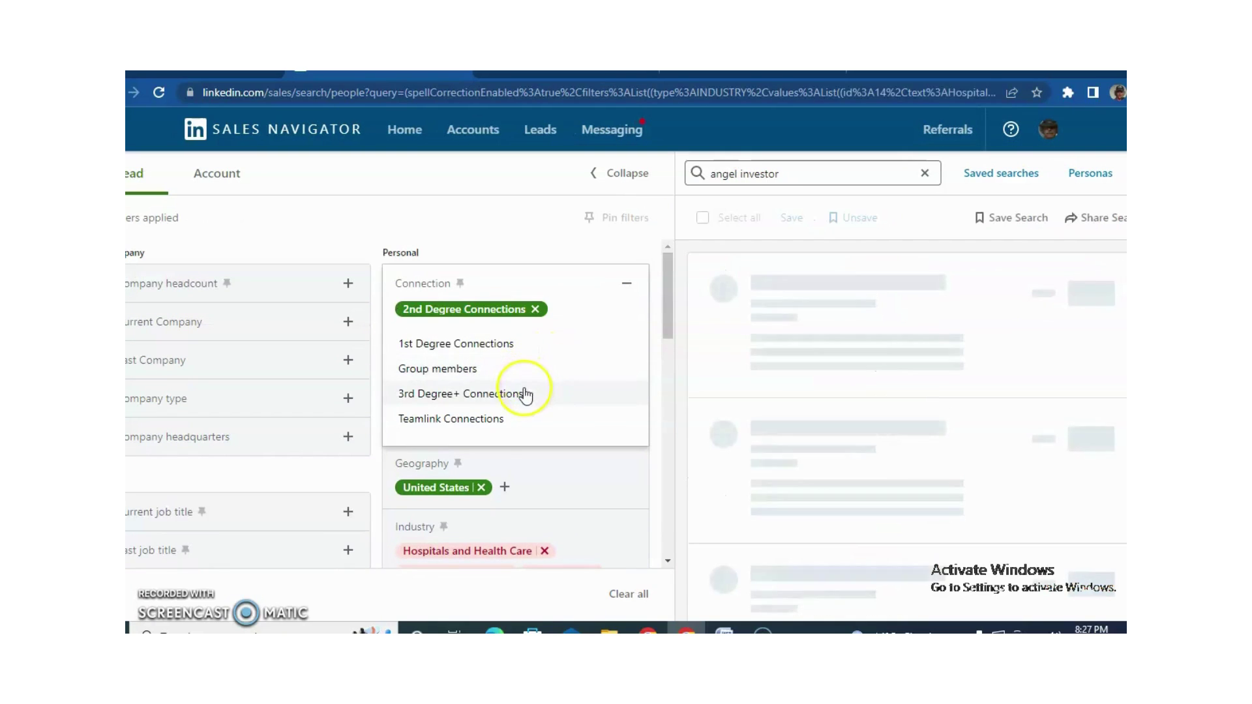
pyautogui.click(481, 223)
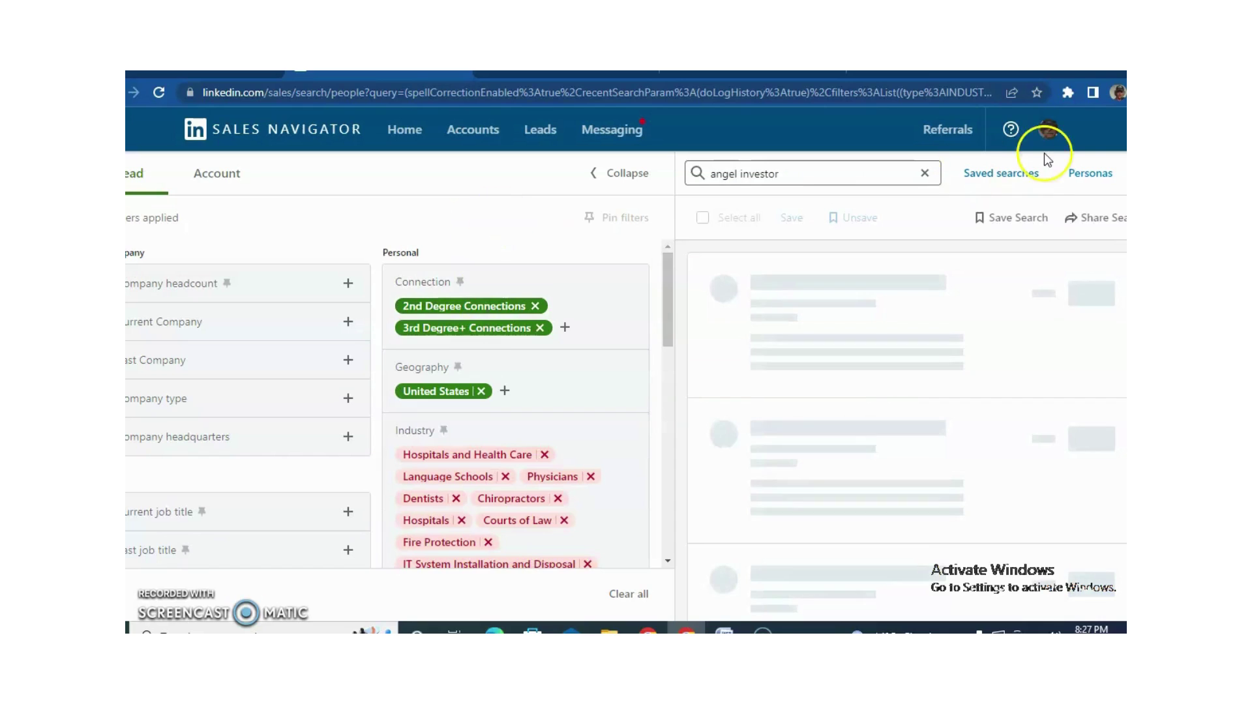
# Open the Dux-Soup options and check the drip campaign selected for Automated Follow-Up Messages.
pyautogui.click(1070, 92)
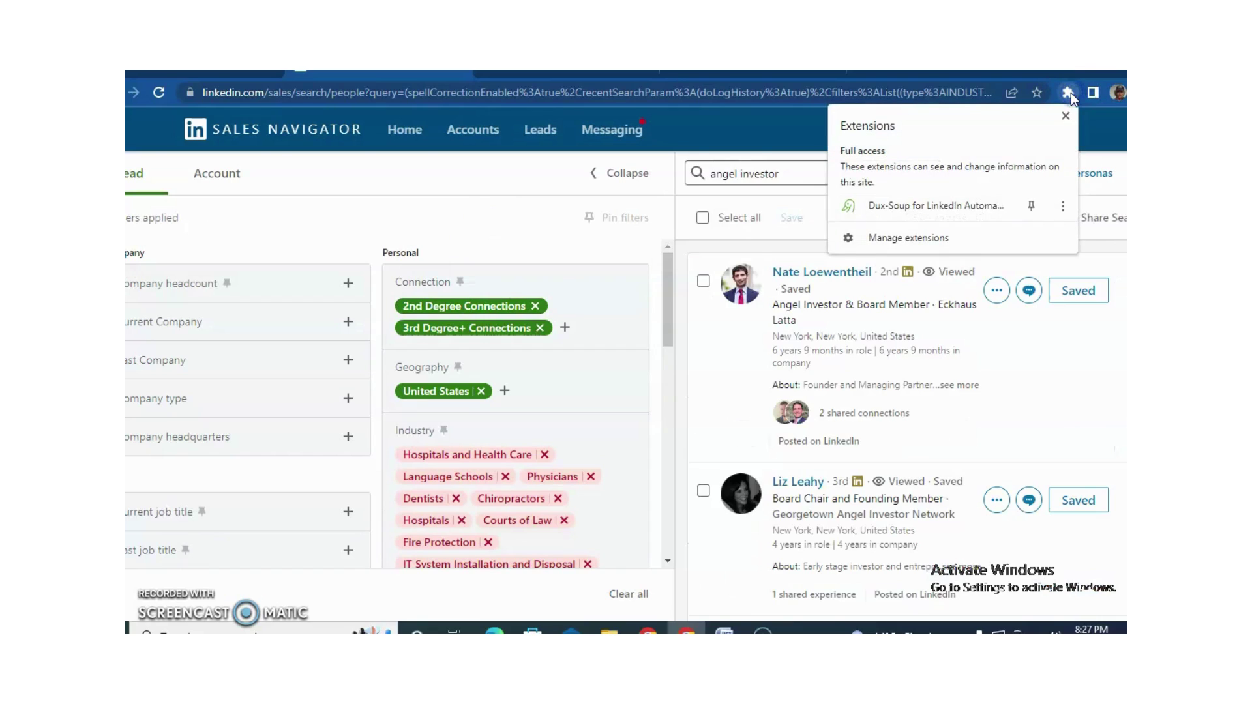
pyautogui.click(969, 203)
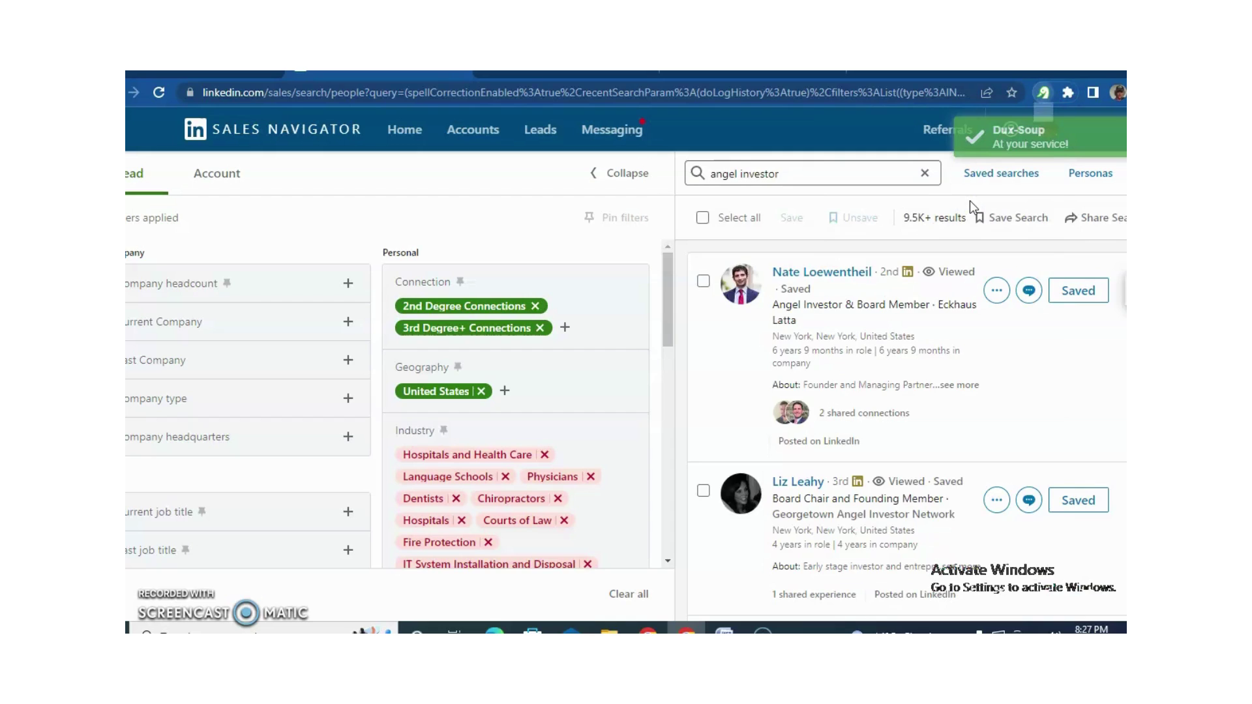
pyautogui.click(815, 297)
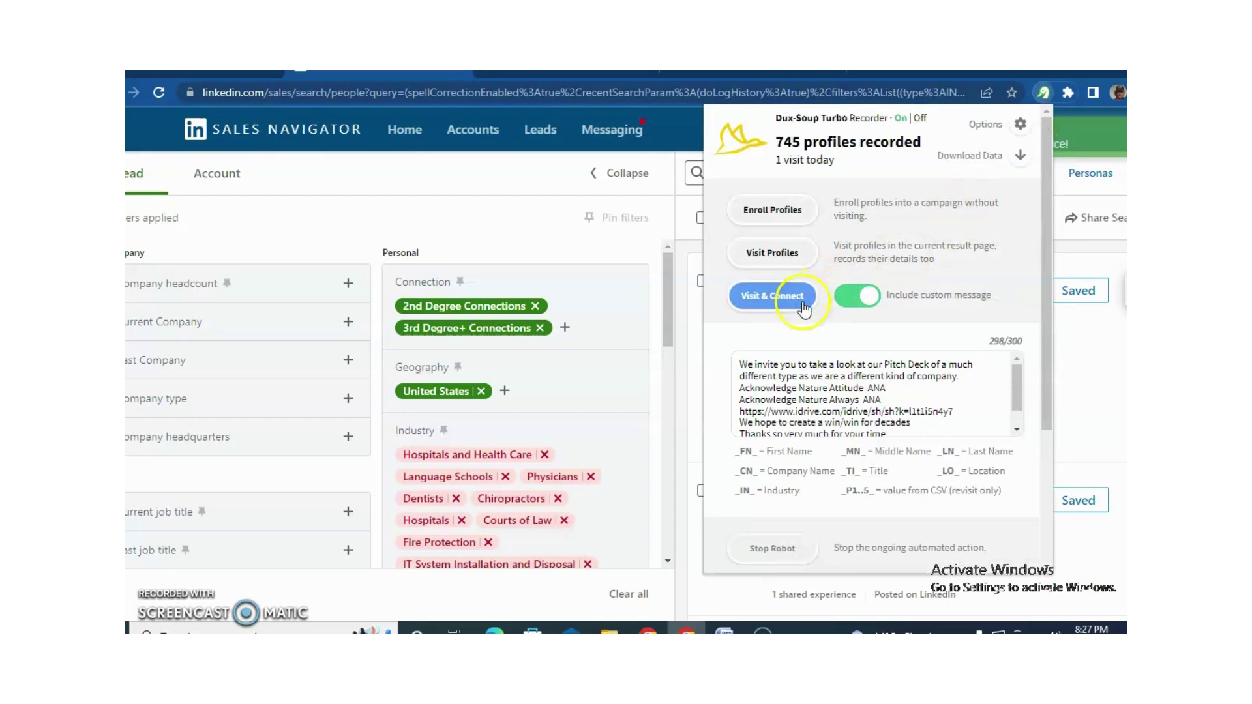
pyautogui.click(984, 128)
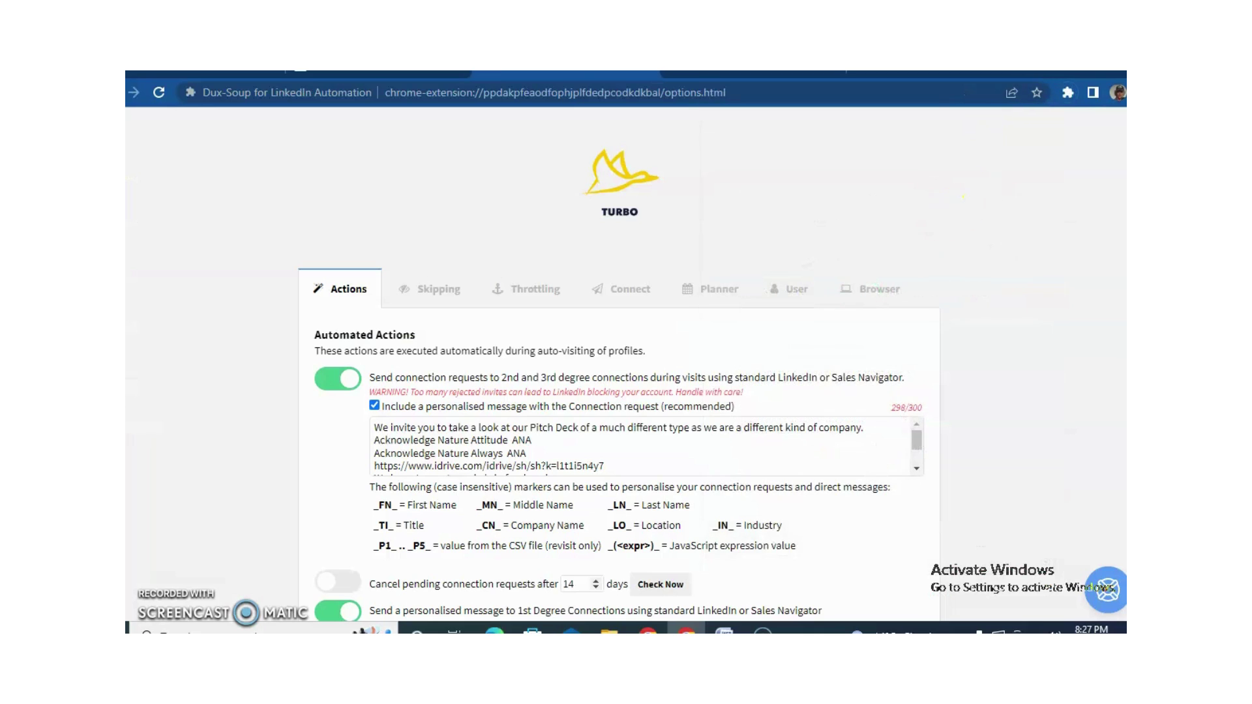
pyautogui.scroll(-13, 776, 326)
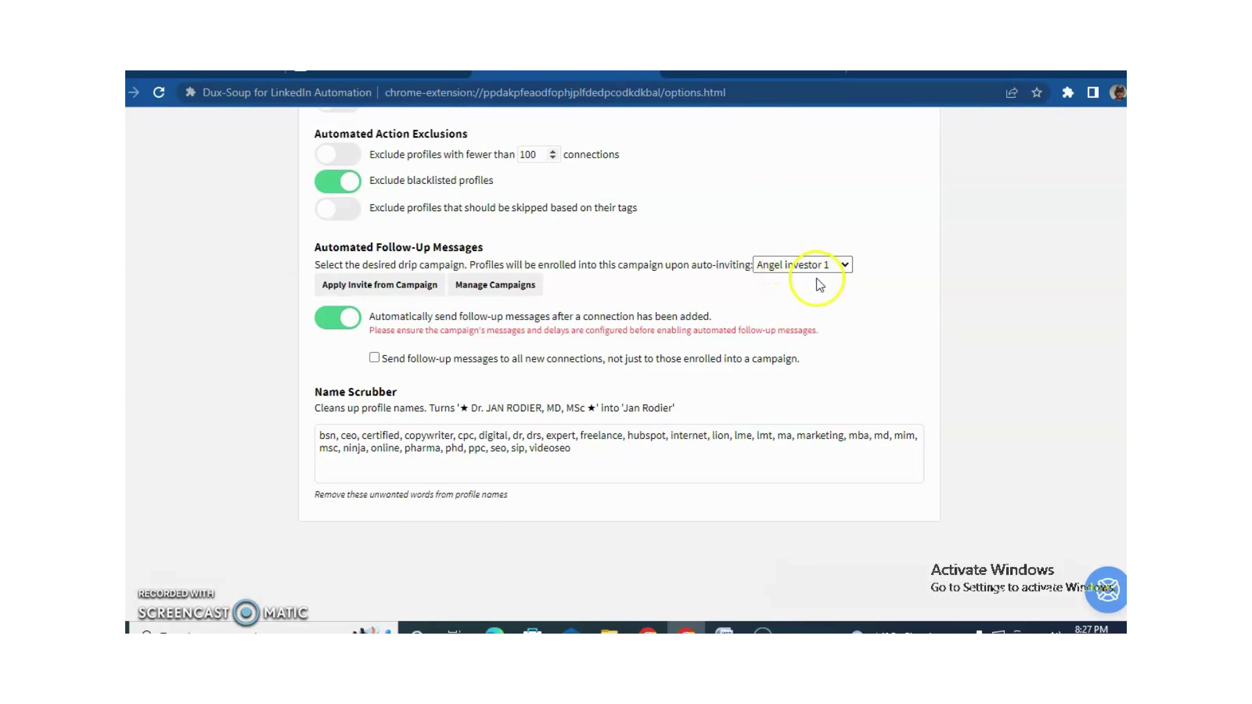
# Return to the Sales Navigator lead search and start Dux-Soup's Visit & Connect, accepting the auto-visit settings with email lookup enabled.
pyautogui.hotkey('ctrl', 'Tab')
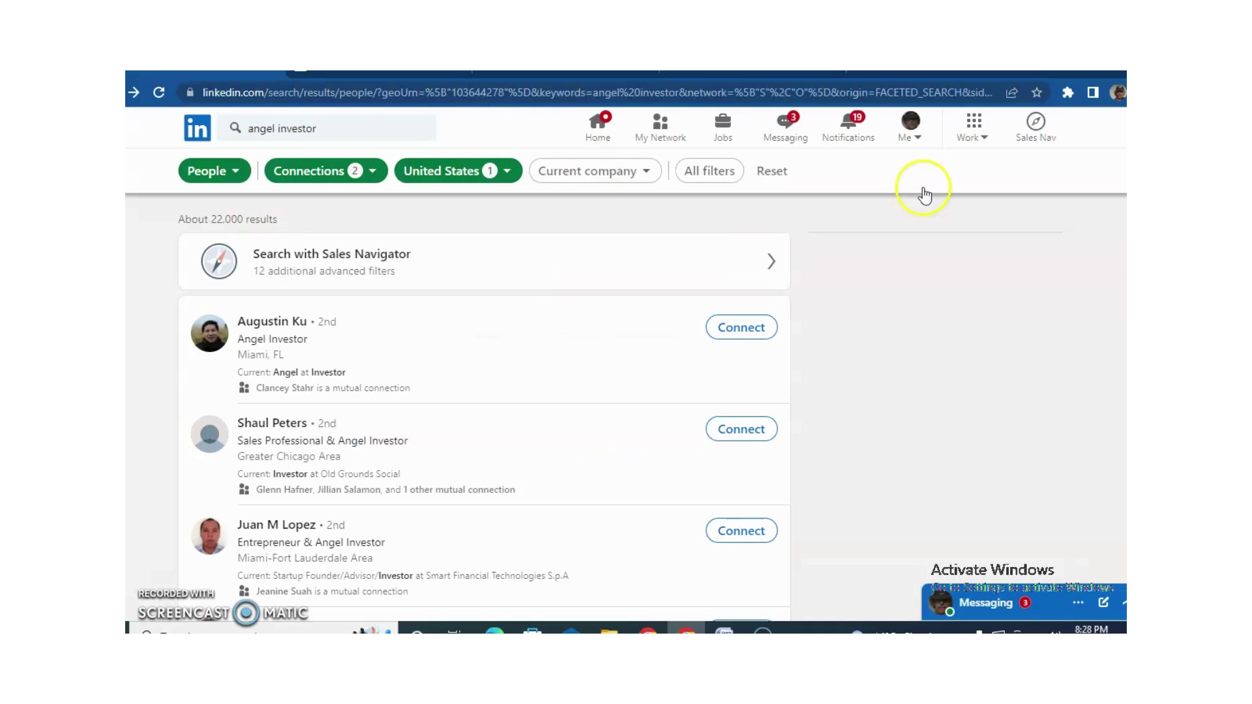
pyautogui.hotkey('ctrl', 'Tab')
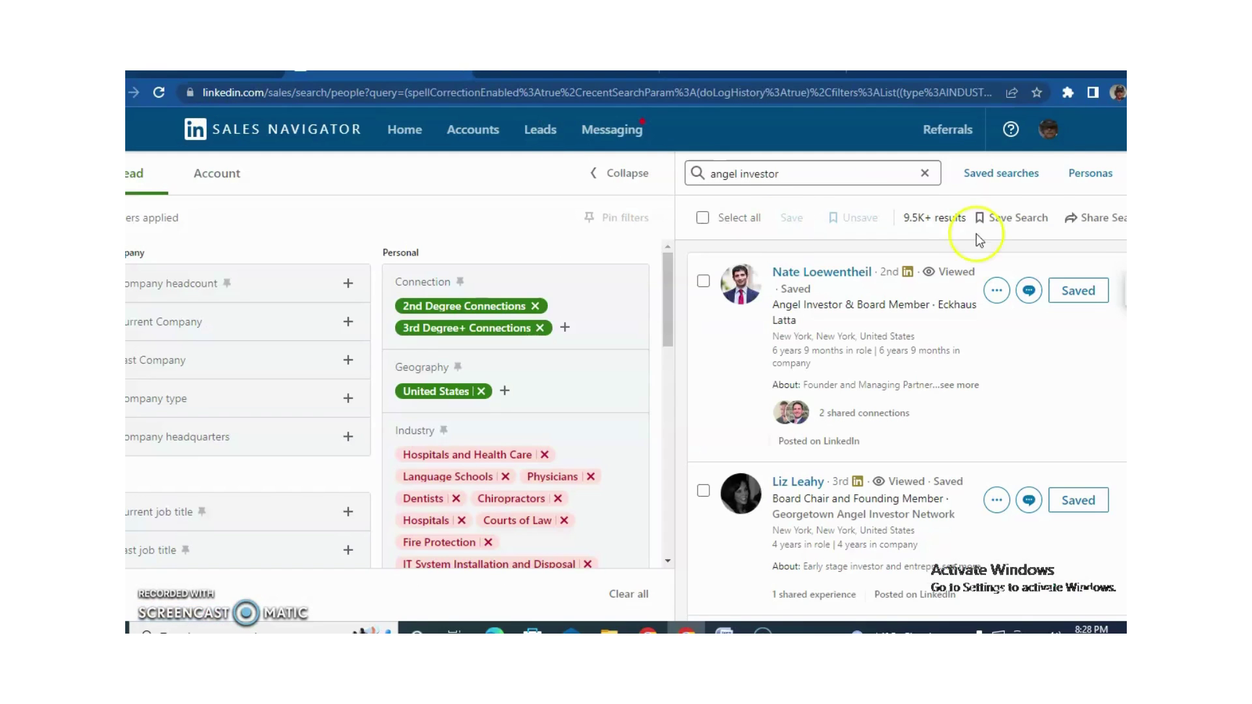
pyautogui.click(1066, 94)
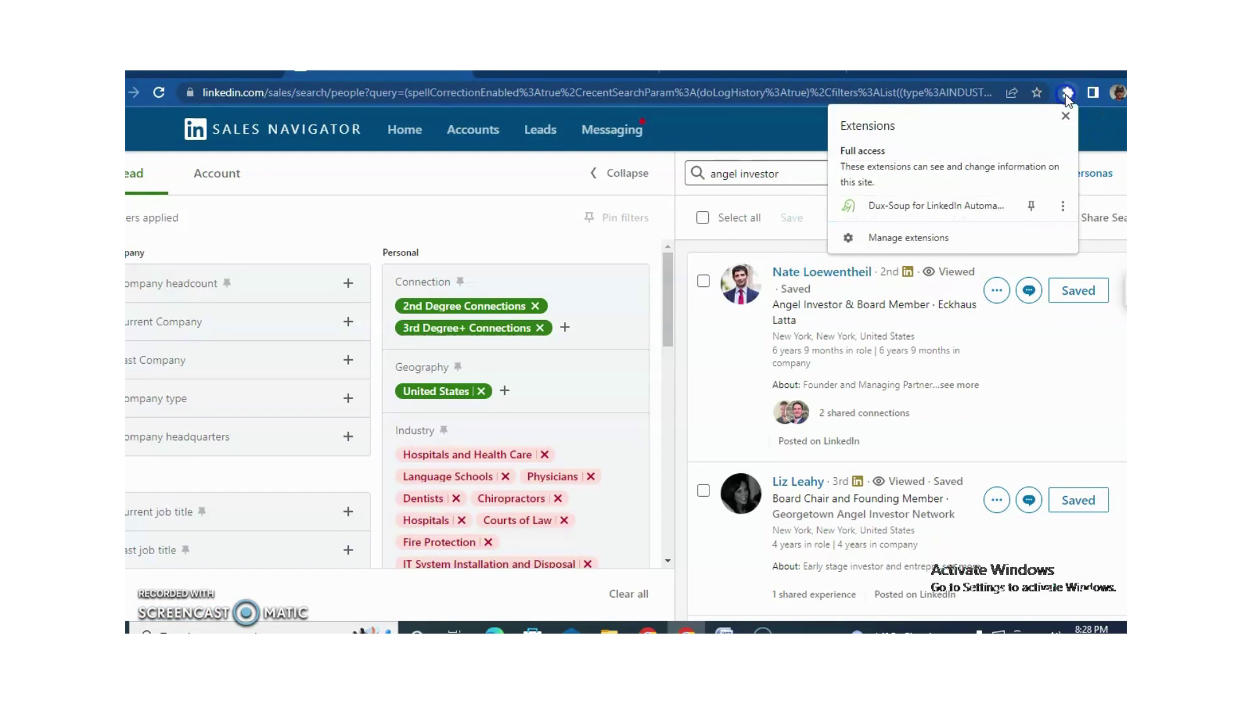
pyautogui.click(976, 202)
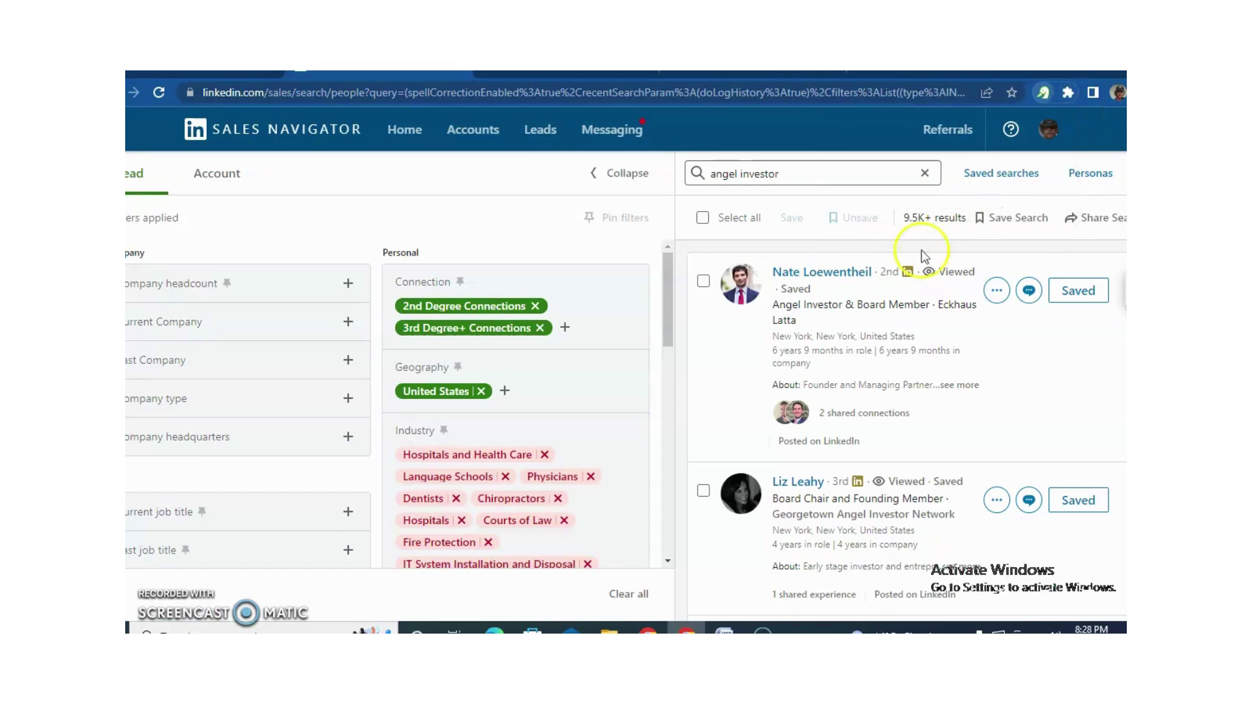
pyautogui.click(786, 300)
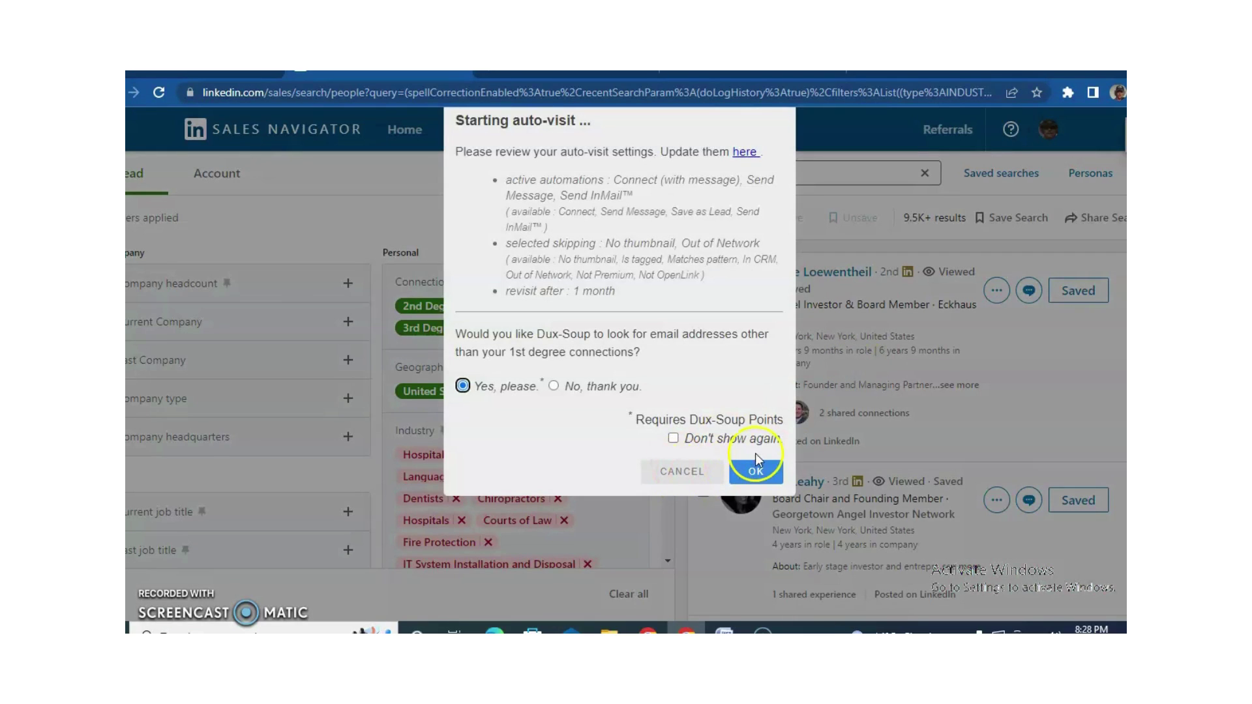
pyautogui.click(755, 464)
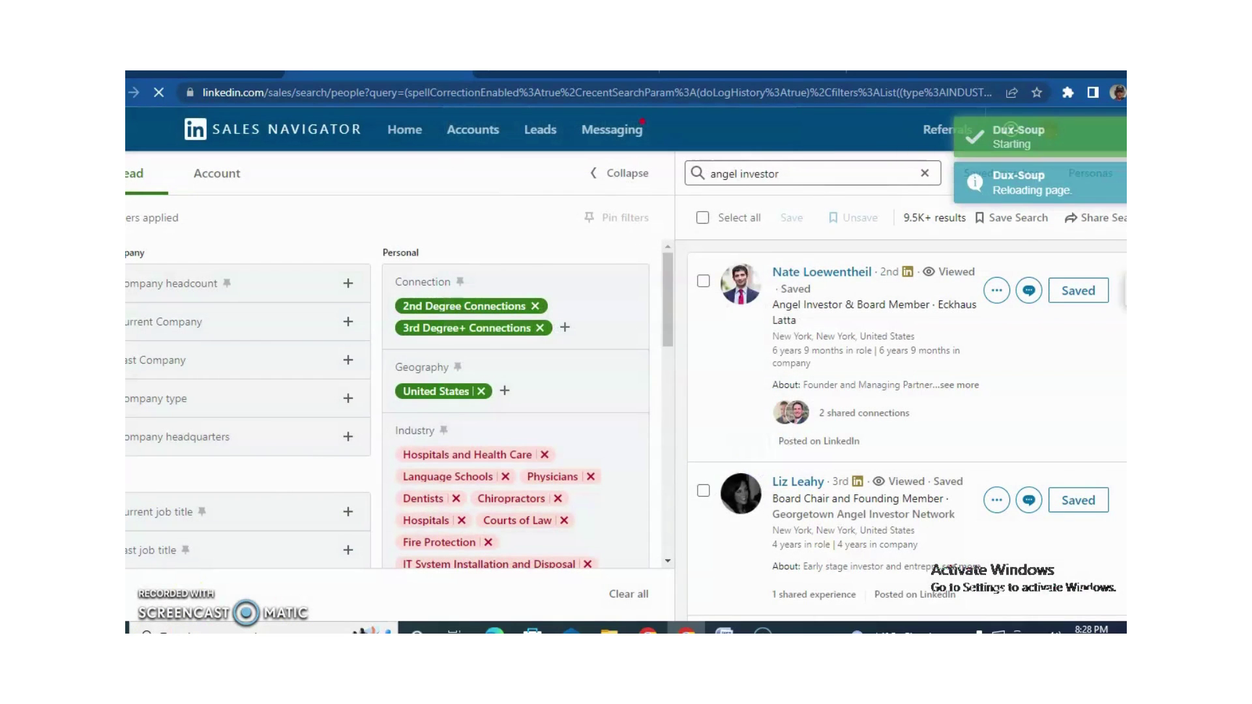